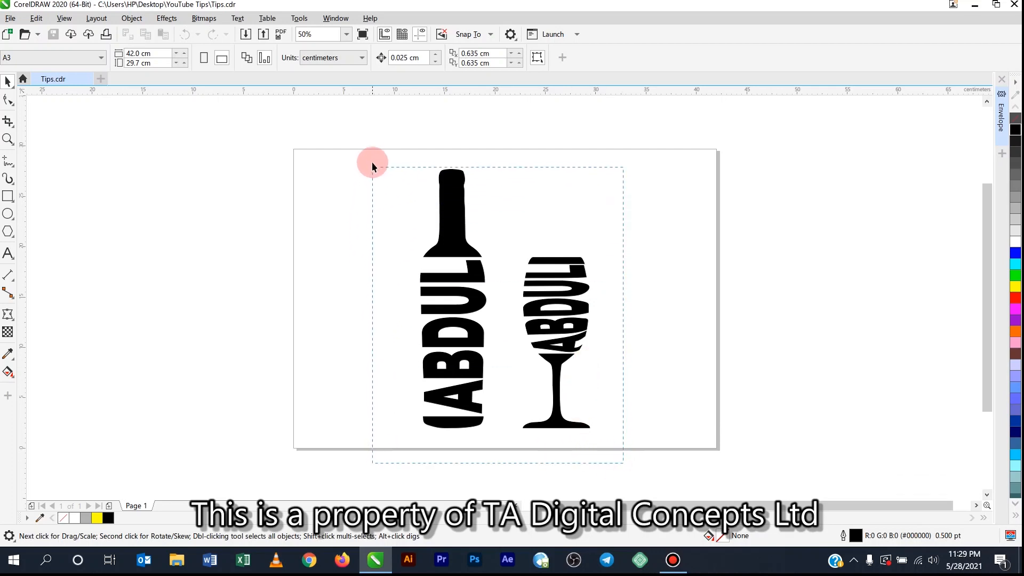
Step: Move the finished lettered bottle and glass artwork to the page's left edge and bring the glass closer to the bottle
{"action": "left_click_drag", "start_coordinate": [373, 162], "coordinate": [374, 165]}
{"action": "left_click_drag", "start_coordinate": [449, 233], "coordinate": [334, 234]}
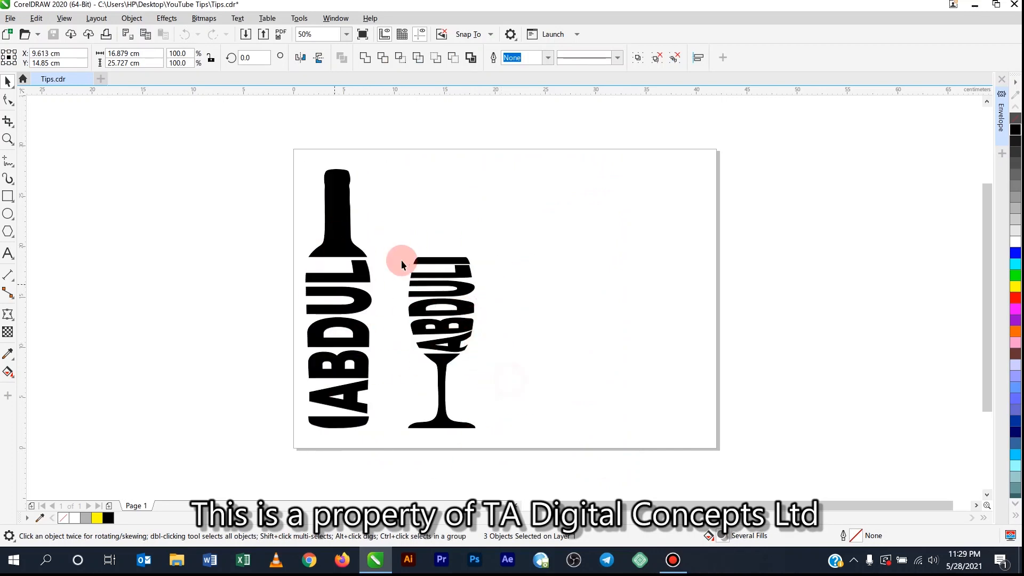
{"action": "left_click", "coordinate": [365, 295]}
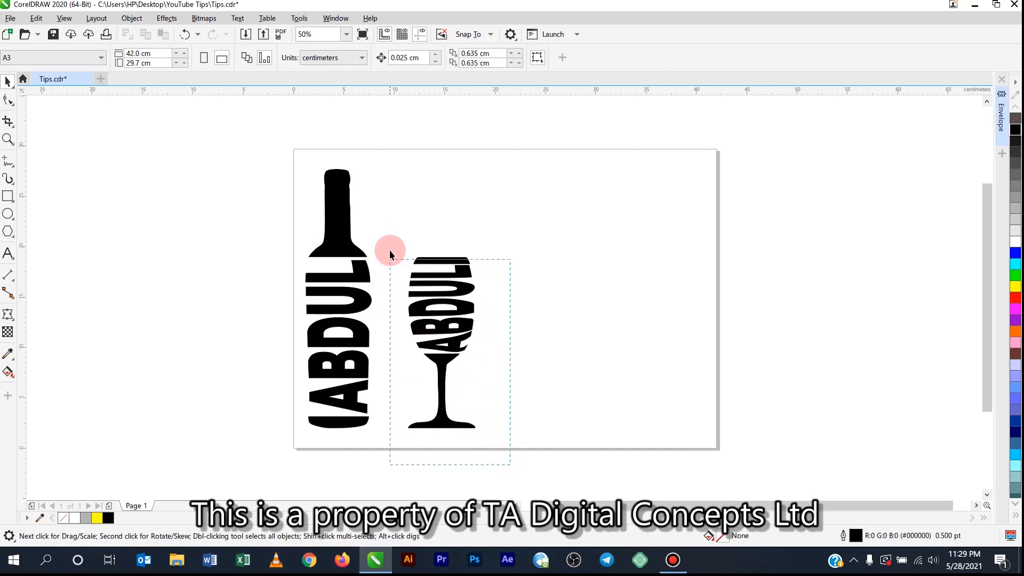
{"action": "left_click", "coordinate": [434, 327]}
{"action": "left_click_drag", "start_coordinate": [430, 327], "coordinate": [408, 325]}
{"action": "left_click", "coordinate": [501, 379]}
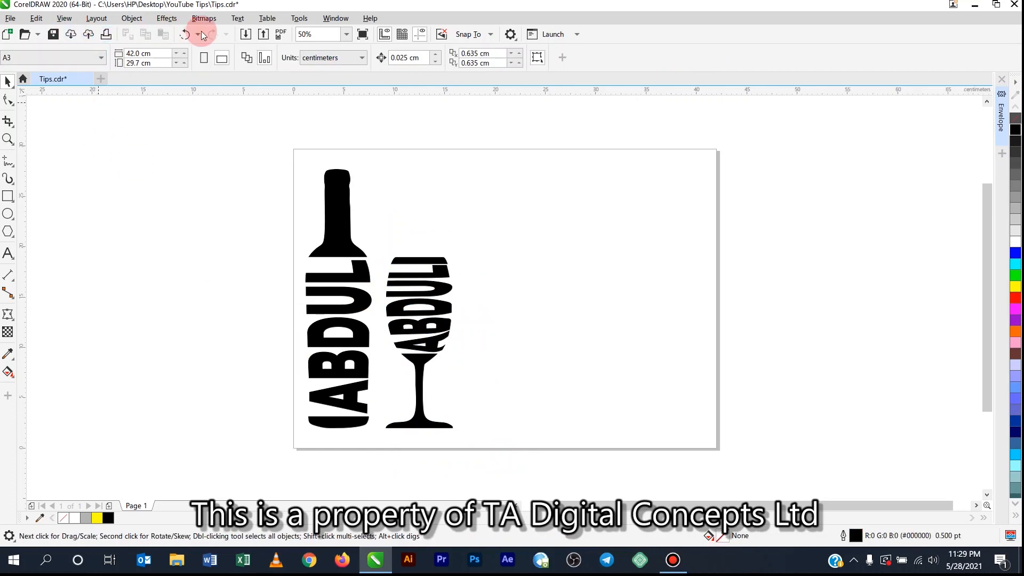
Step: Import the wine-glass clip-art PNG and the "unnamed" bottle PNG from the YouTube Tips folder, displaying the files as large icons
{"action": "left_click", "coordinate": [246, 34]}
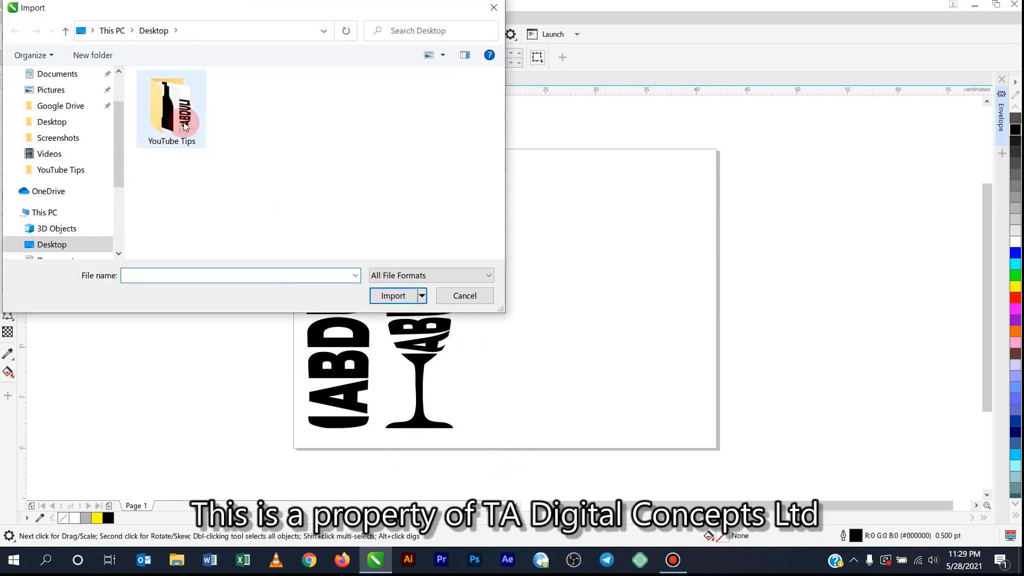
{"action": "double_click", "coordinate": [184, 118]}
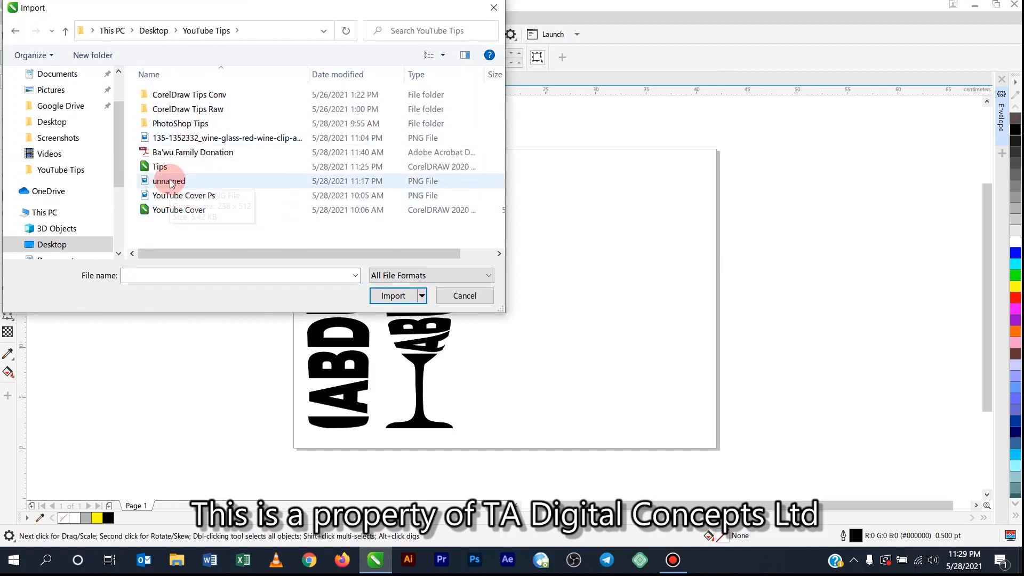
{"action": "right_click", "coordinate": [230, 231]}
{"action": "mouse_move", "coordinate": [265, 242]}
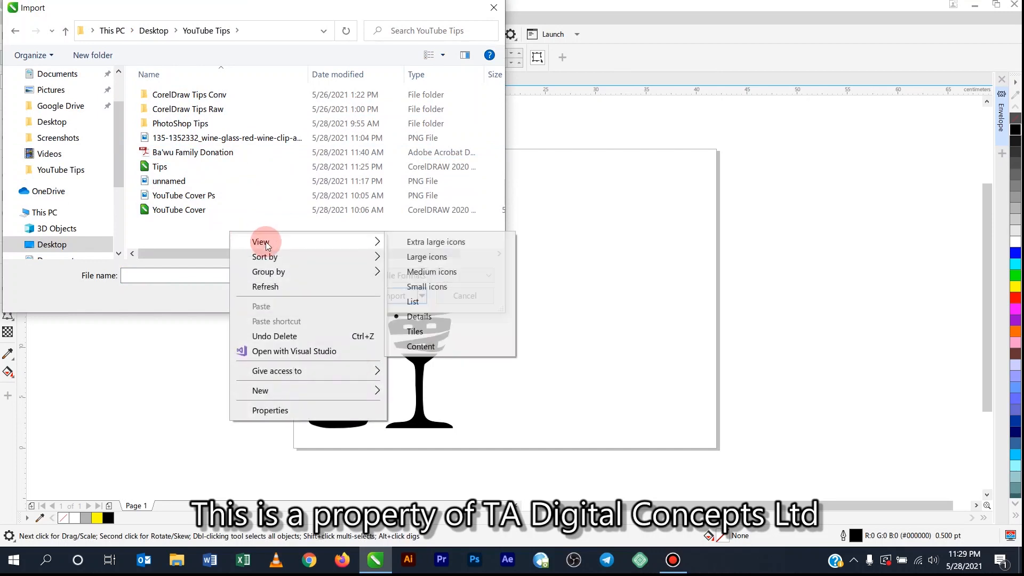
{"action": "left_click", "coordinate": [416, 257]}
{"action": "left_click", "coordinate": [381, 123]}
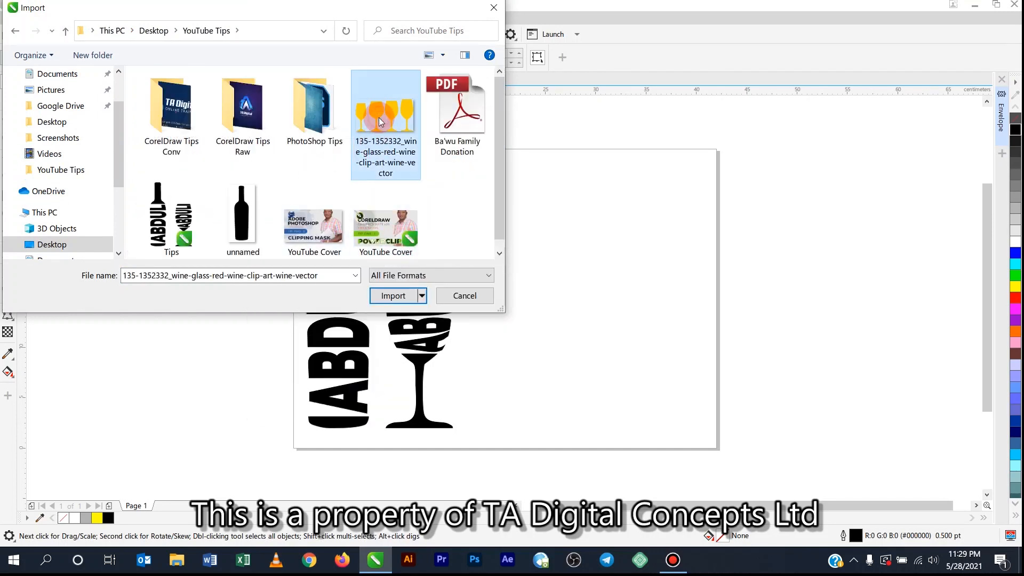
{"action": "left_click", "coordinate": [242, 216], "text": "ctrl"}
{"action": "left_click", "coordinate": [393, 295]}
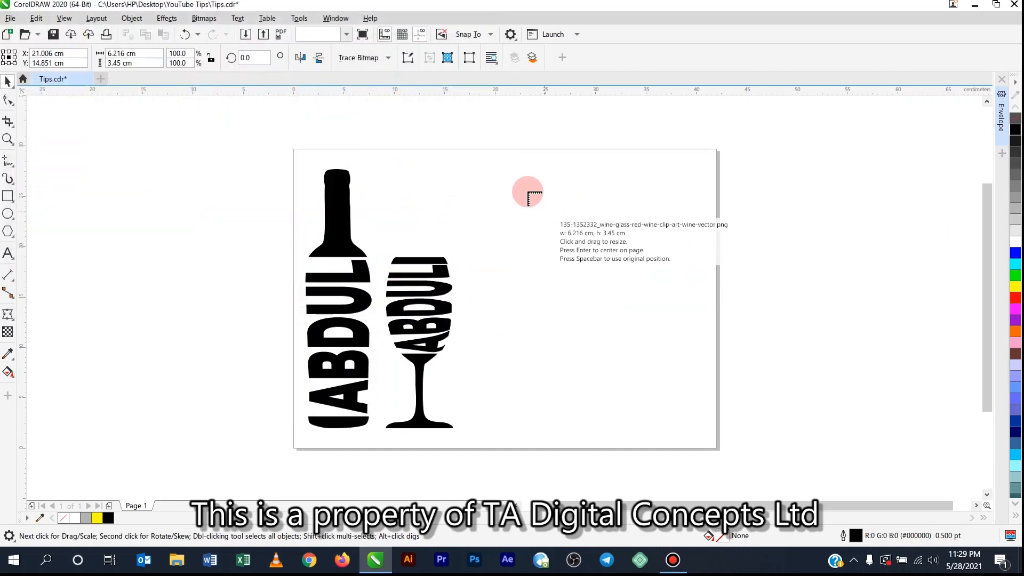
Step: Place the glasses image about 19.3 x 10.7 cm in the page's upper right and the bottle image about 6.7 x 14.4 cm beside the page
{"action": "left_click_drag", "start_coordinate": [511, 179], "coordinate": [704, 347]}
{"action": "left_click_drag", "start_coordinate": [530, 310], "coordinate": [761, 458]}
{"action": "left_click_drag", "start_coordinate": [550, 358], "coordinate": [198, 240]}
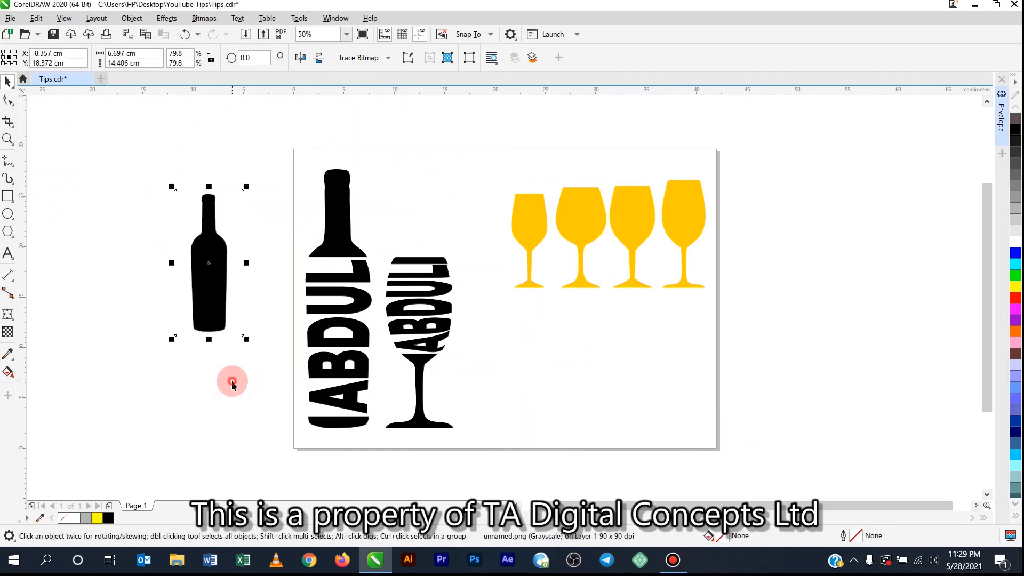
{"action": "left_click", "coordinate": [232, 383]}
{"action": "left_click_drag", "start_coordinate": [625, 241], "coordinate": [627, 212]}
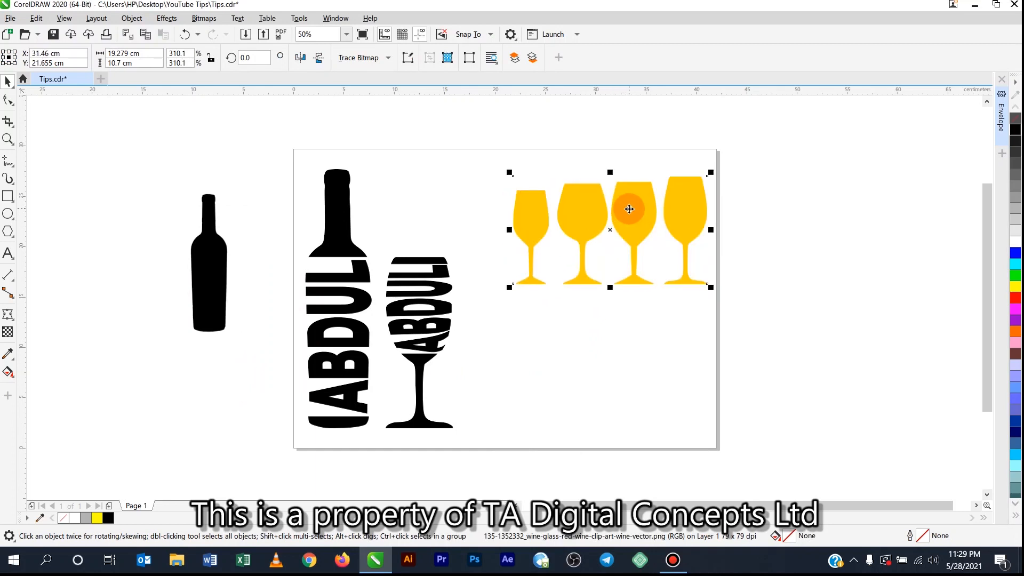
{"action": "mouse_move", "coordinate": [630, 209]}
{"action": "left_mouse_down"}
{"action": "mouse_move", "coordinate": [622, 192]}
{"action": "mouse_move", "coordinate": [610, 218]}
{"action": "mouse_move", "coordinate": [623, 195]}
{"action": "left_mouse_up"}
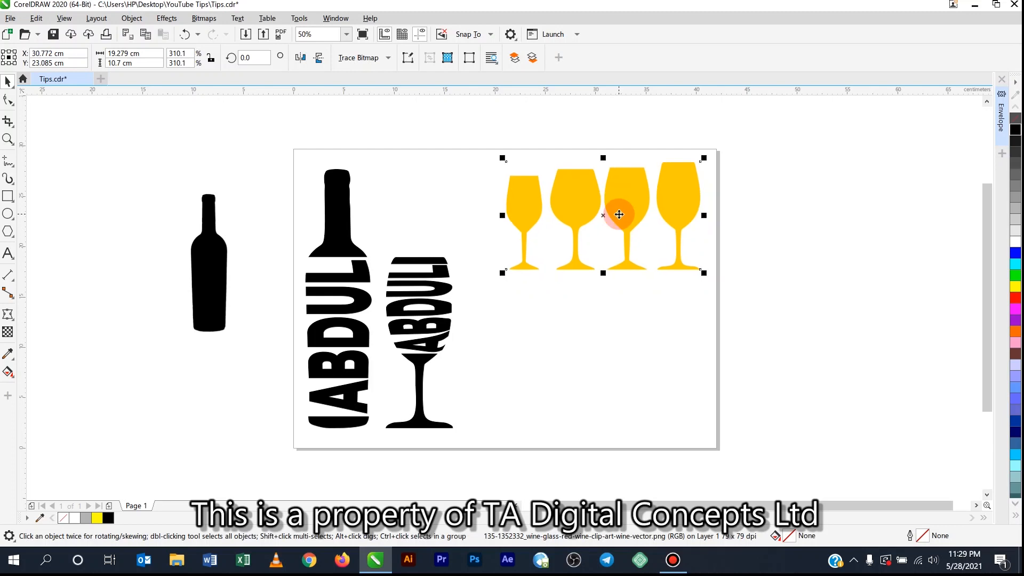
Step: Quick Trace the wine-glasses image and move the traced group below the original
{"action": "left_click", "coordinate": [389, 58]}
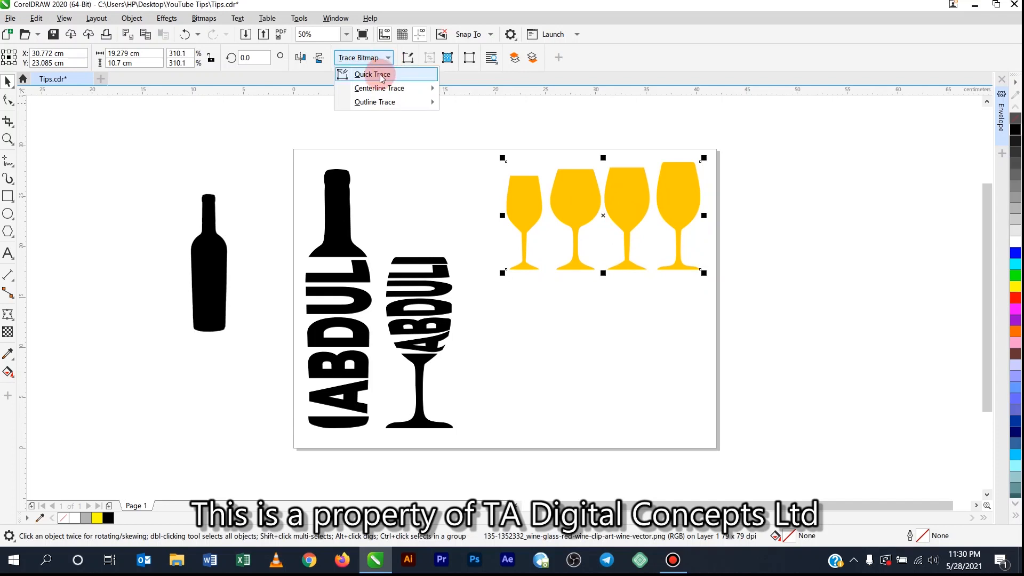
{"action": "left_click", "coordinate": [376, 77]}
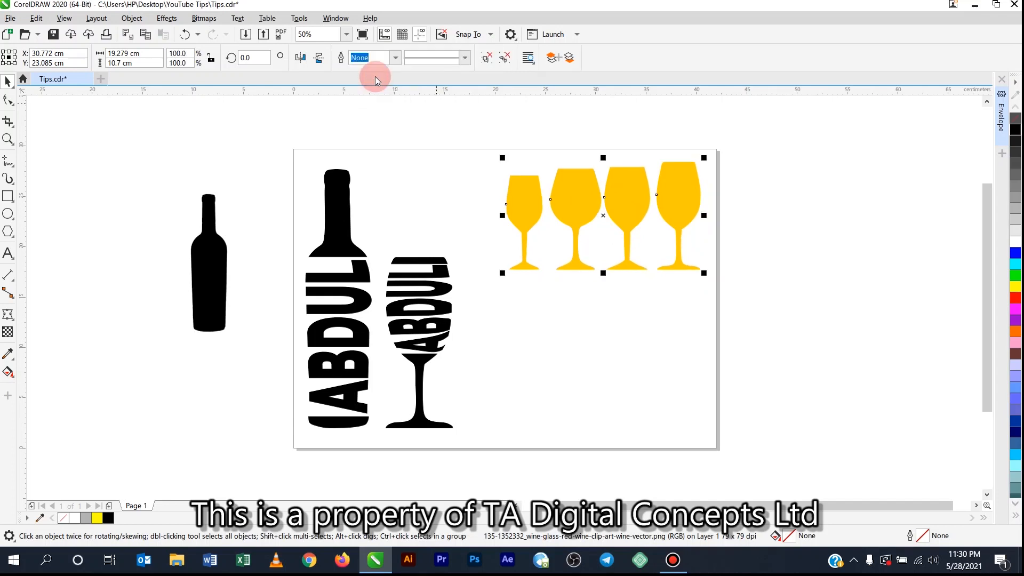
{"action": "left_click", "coordinate": [562, 195]}
{"action": "mouse_move", "coordinate": [580, 192]}
{"action": "left_mouse_down"}
{"action": "mouse_move", "coordinate": [578, 238]}
{"action": "mouse_move", "coordinate": [600, 292]}
{"action": "mouse_move", "coordinate": [577, 347]}
{"action": "left_mouse_up"}
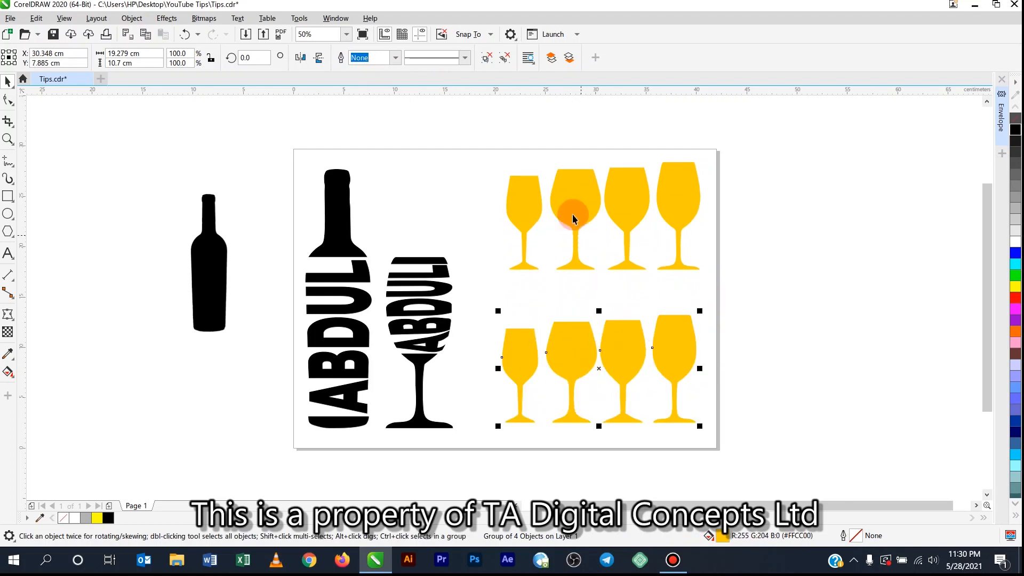
Step: Try recolouring the original glasses image with cyan, and test fills on the traced glasses, ending with grey #808080
{"action": "left_click", "coordinate": [564, 198]}
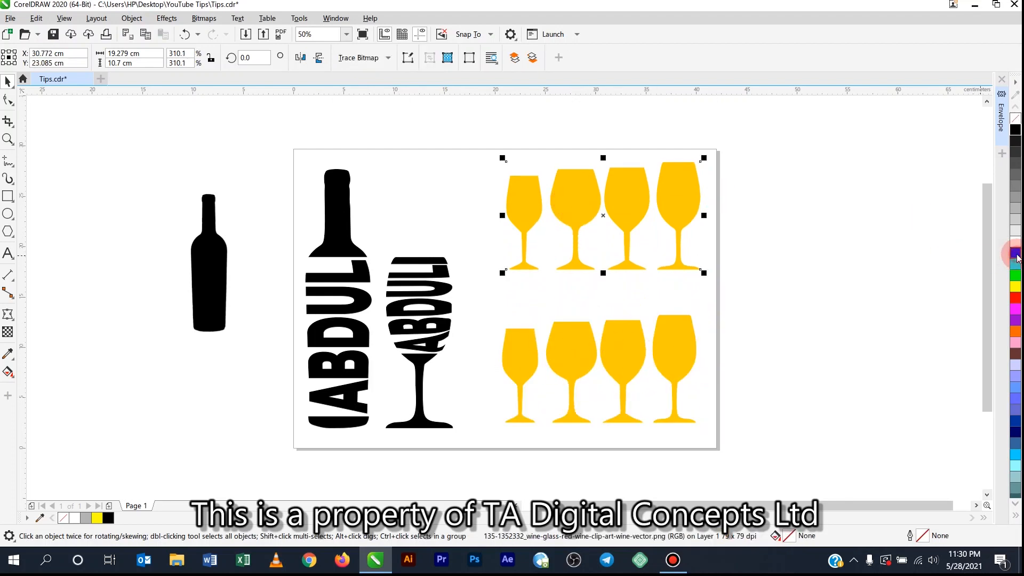
{"action": "left_click", "coordinate": [1016, 269]}
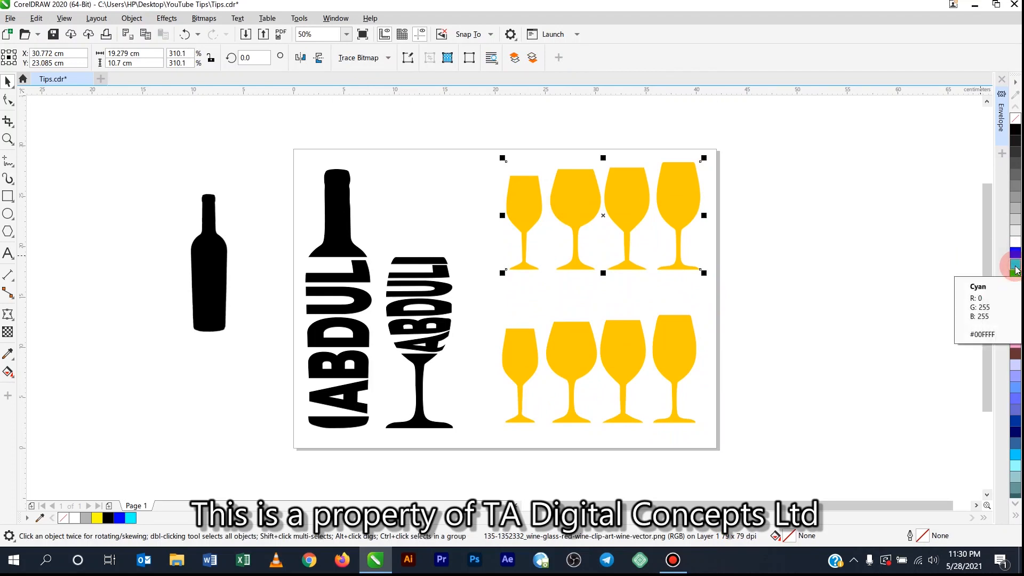
{"action": "left_click", "coordinate": [679, 343]}
{"action": "left_click", "coordinate": [1016, 297]}
{"action": "left_click", "coordinate": [1016, 287]}
{"action": "left_click", "coordinate": [1016, 274]}
{"action": "left_click", "coordinate": [1015, 191]}
{"action": "left_click", "coordinate": [1015, 148]}
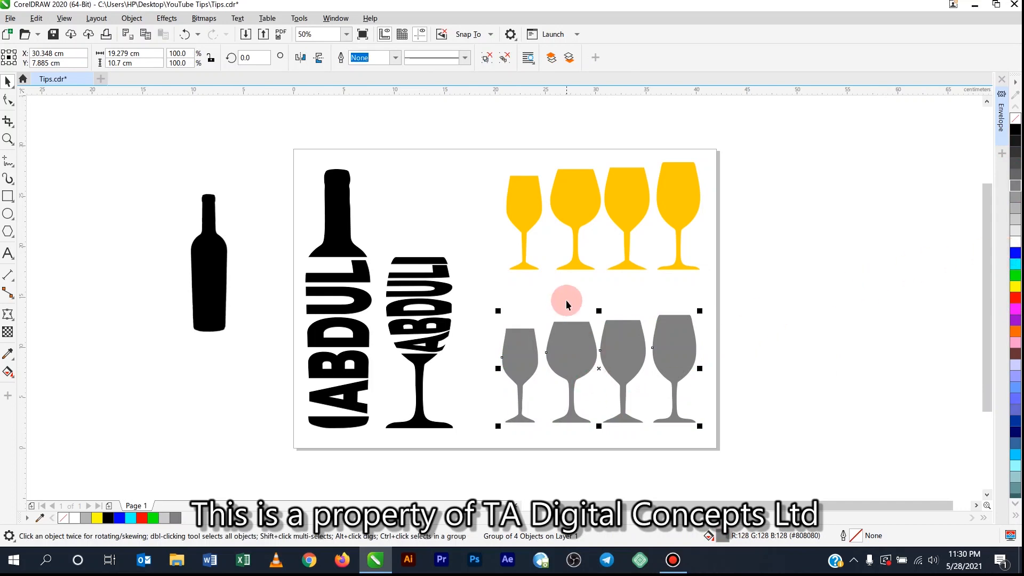
Step: Ungroup the traced glasses and delete all of them except the rightmost glass
{"action": "left_click", "coordinate": [504, 57]}
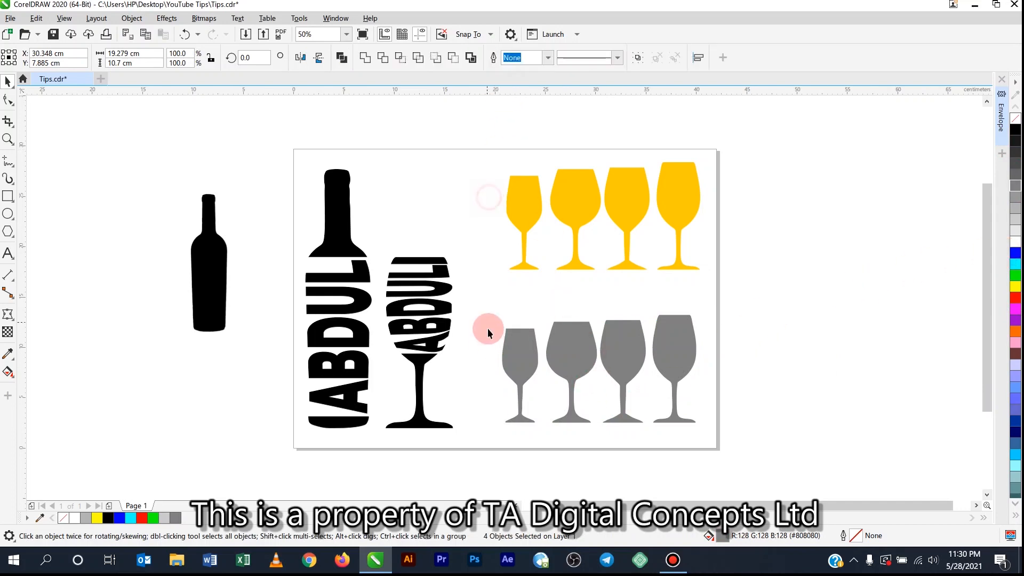
{"action": "left_click_drag", "start_coordinate": [479, 291], "coordinate": [600, 417]}
{"action": "left_click_drag", "start_coordinate": [651, 444], "coordinate": [649, 446]}
{"action": "key", "text": "Delete"}
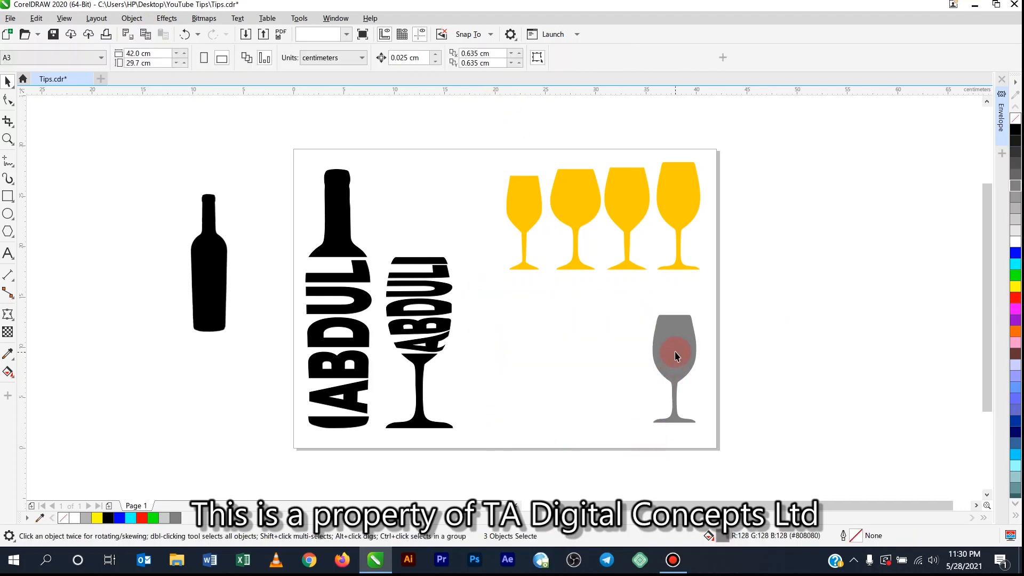
Step: Move the remaining traced glass toward the lower middle of the page and delete the original glasses image
{"action": "left_click", "coordinate": [678, 348]}
{"action": "left_click_drag", "start_coordinate": [677, 348], "coordinate": [547, 335]}
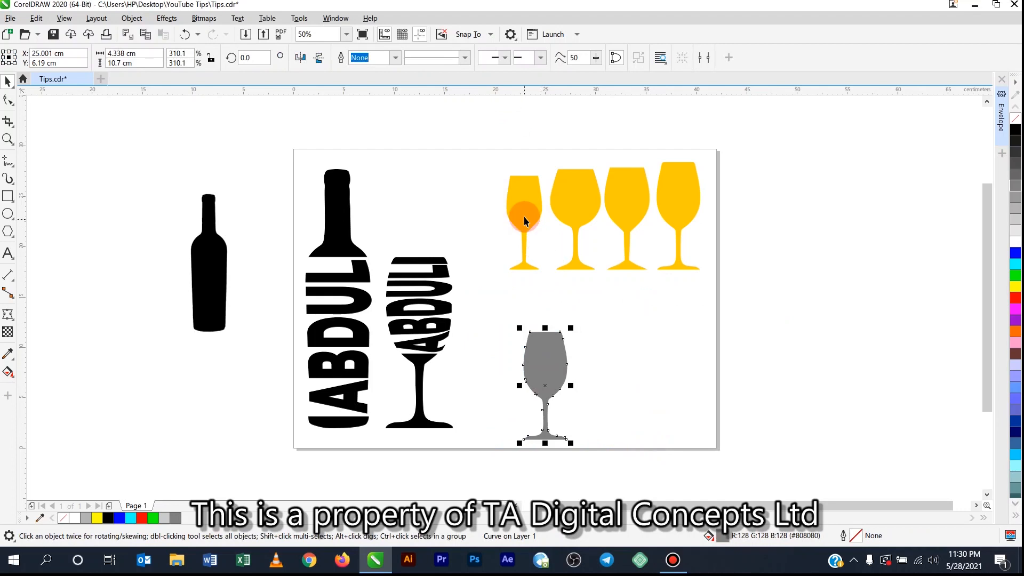
{"action": "left_click", "coordinate": [525, 218]}
{"action": "key", "text": "Delete"}
Step: Move the bottle image onto the right part of the page and enlarge it to about 9.6 x 20.6 cm
{"action": "left_click", "coordinate": [202, 284]}
{"action": "left_click_drag", "start_coordinate": [577, 311], "coordinate": [635, 276]}
{"action": "left_click_drag", "start_coordinate": [671, 352], "coordinate": [700, 413]}
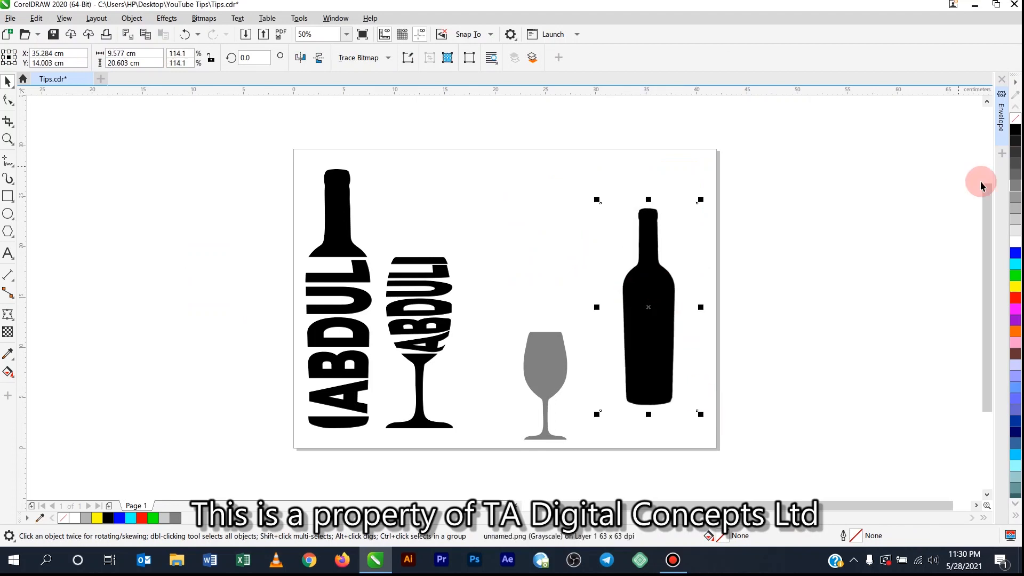
{"action": "left_click", "coordinate": [1013, 210]}
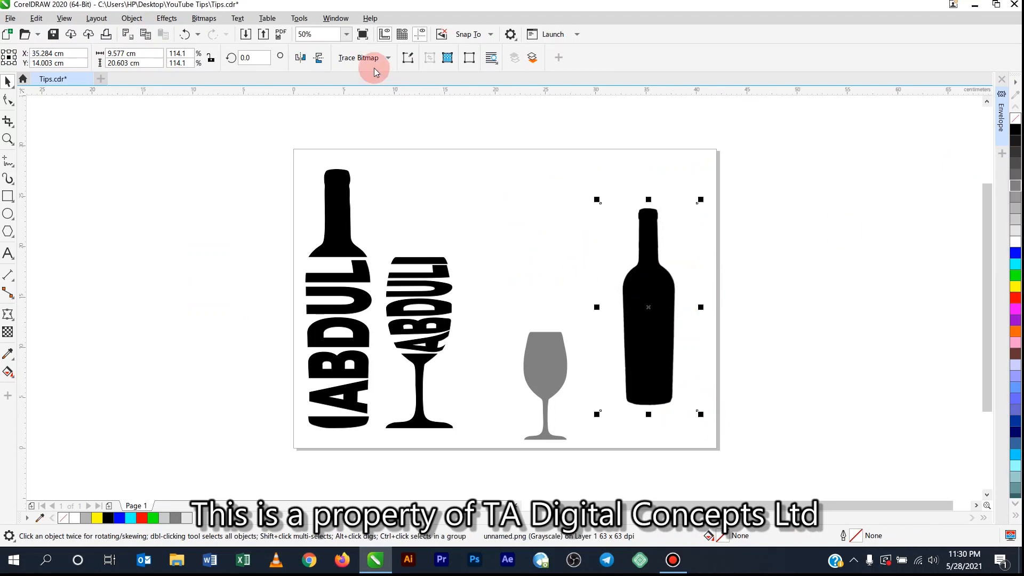
Step: Quick Trace the bottle image, delete the original bitmap and place the traced bottle beside the grey glass
{"action": "left_click", "coordinate": [389, 58]}
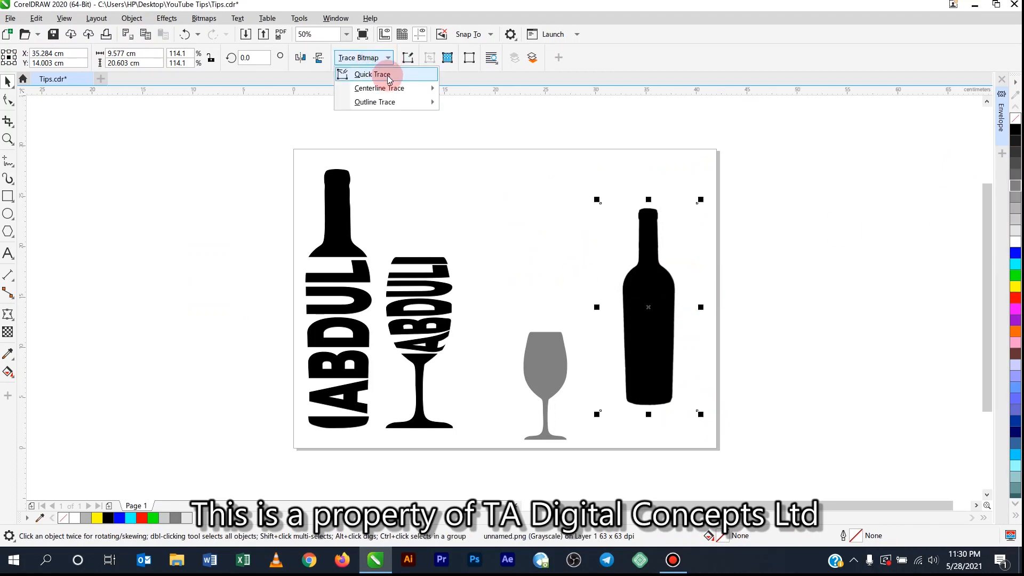
{"action": "left_click", "coordinate": [387, 74]}
{"action": "mouse_move", "coordinate": [645, 291]}
{"action": "left_mouse_down"}
{"action": "mouse_move", "coordinate": [574, 254]}
{"action": "mouse_move", "coordinate": [538, 207]}
{"action": "left_mouse_up"}
{"action": "left_click", "coordinate": [650, 292]}
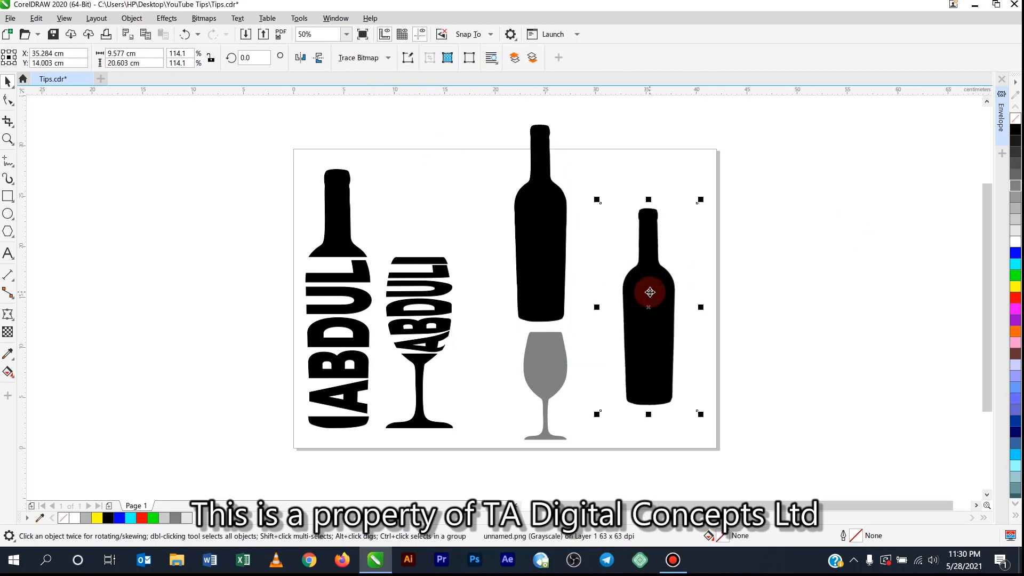
{"action": "key", "text": "Delete"}
{"action": "left_click_drag", "start_coordinate": [537, 233], "coordinate": [612, 338]}
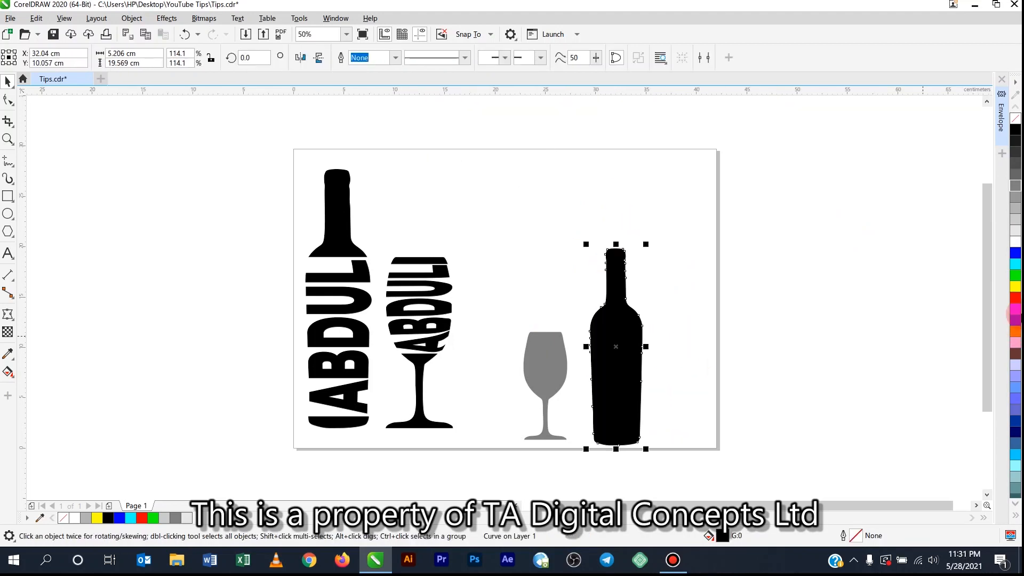
Step: Test several grey fills on the traced bottle, and fill both the bottle and the glass with black
{"action": "left_click", "coordinate": [1015, 233]}
{"action": "left_click", "coordinate": [1015, 207]}
{"action": "left_click", "coordinate": [1015, 143]}
{"action": "left_click", "coordinate": [1015, 141]}
{"action": "left_click", "coordinate": [1015, 129]}
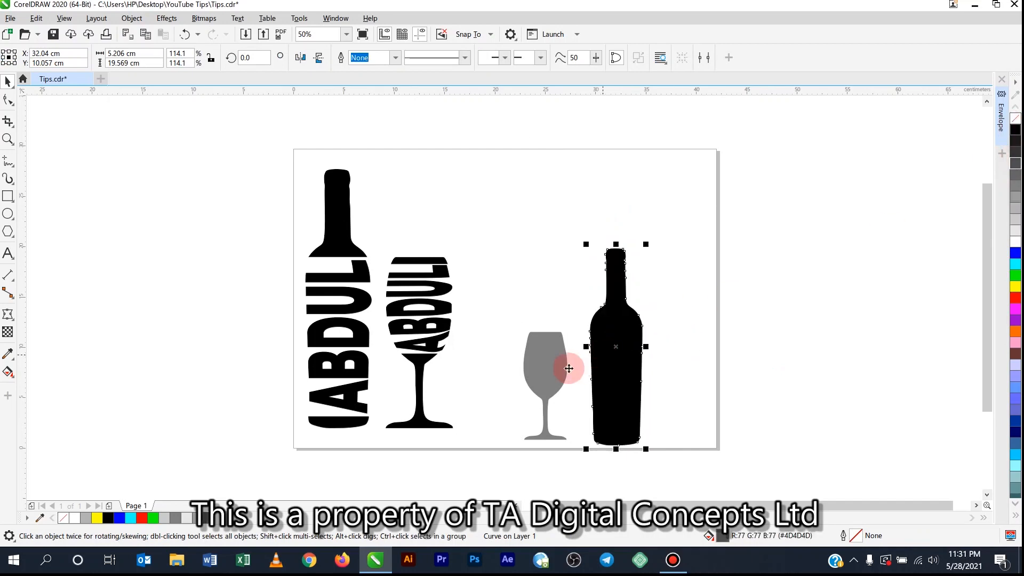
{"action": "left_click", "coordinate": [559, 374]}
{"action": "left_click", "coordinate": [1015, 129]}
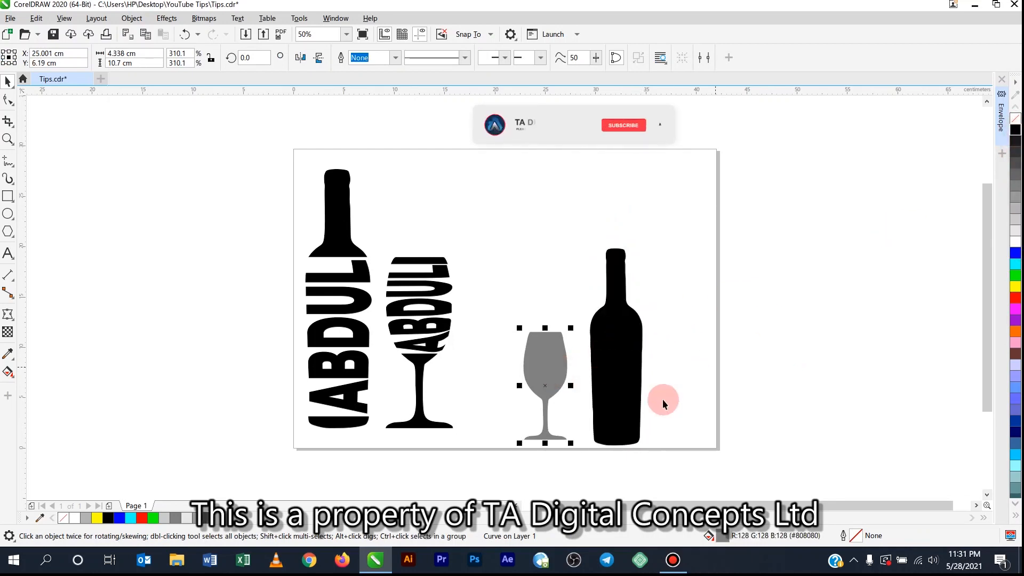
Step: Move the traced bottle off the page and enlarge the glass to about 9.9 x 24.5 cm on the page
{"action": "left_click", "coordinate": [614, 351]}
{"action": "left_click_drag", "start_coordinate": [626, 335], "coordinate": [224, 300]}
{"action": "left_click", "coordinate": [550, 367]}
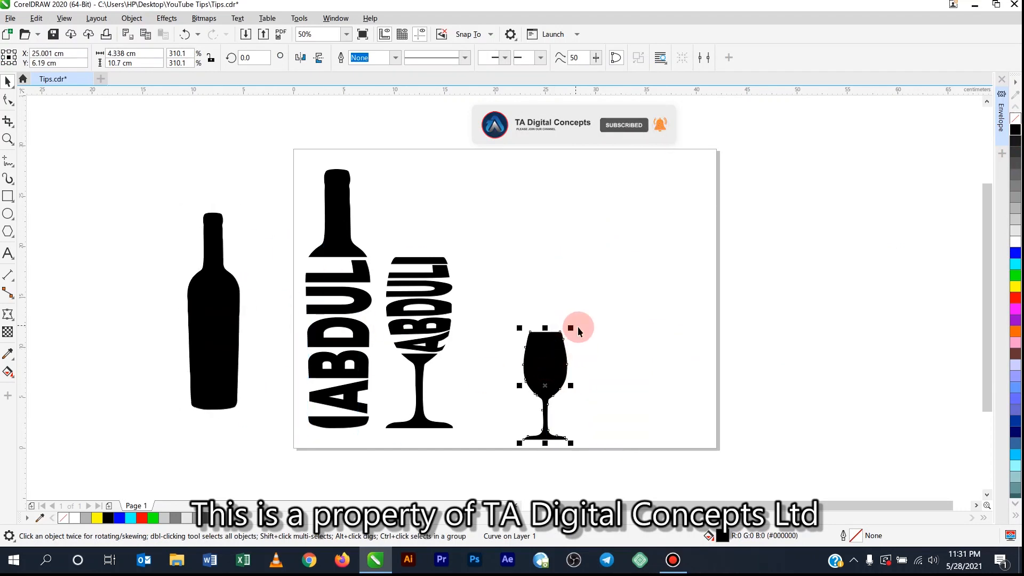
{"action": "left_click_drag", "start_coordinate": [572, 324], "coordinate": [644, 185]}
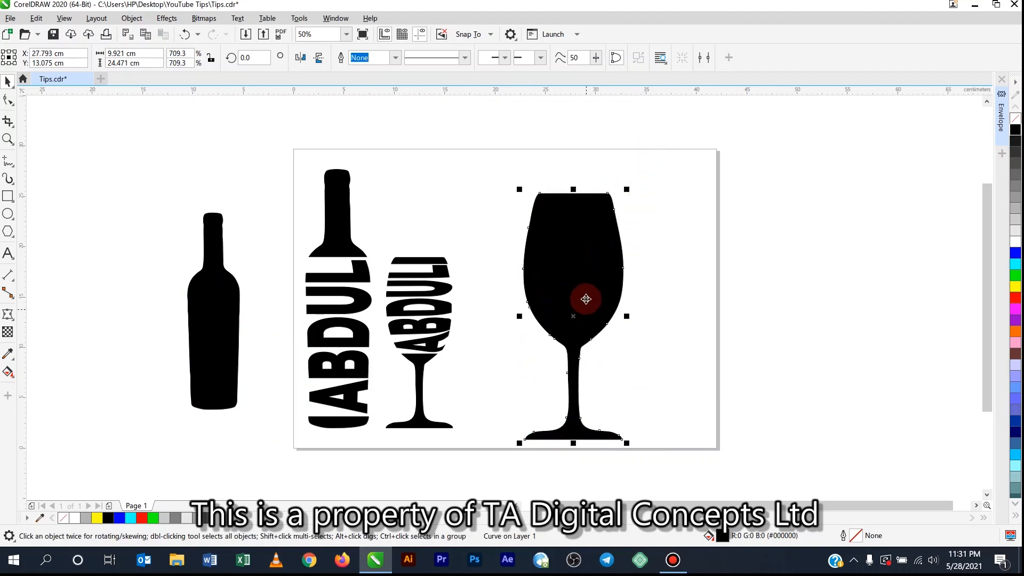
{"action": "left_click_drag", "start_coordinate": [586, 298], "coordinate": [569, 297]}
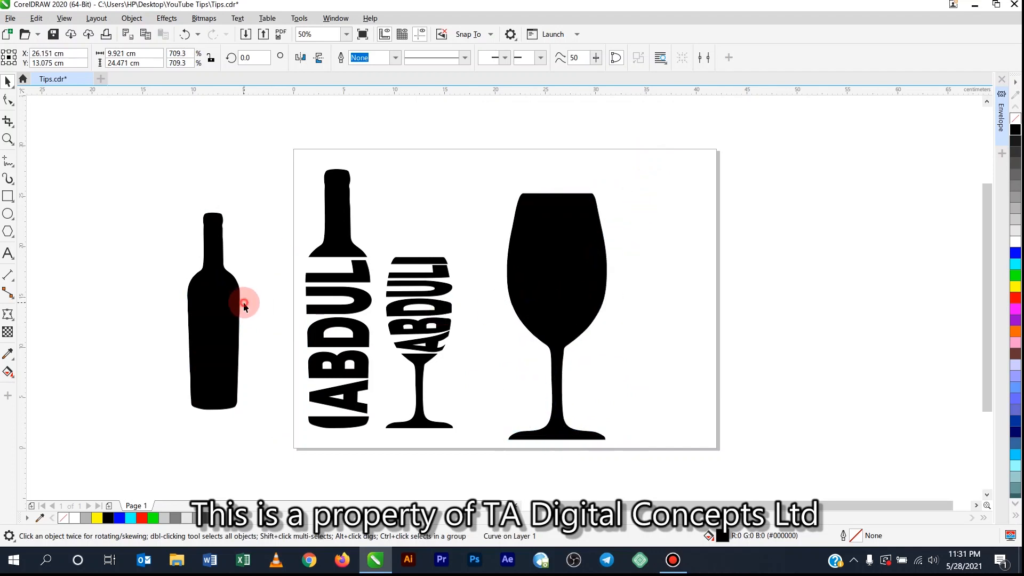
Step: Park the traced bottle and the finished artwork on opposite sides outside the page, and move the glass to the page's left half
{"action": "left_click", "coordinate": [208, 311]}
{"action": "left_click_drag", "start_coordinate": [203, 301], "coordinate": [792, 277]}
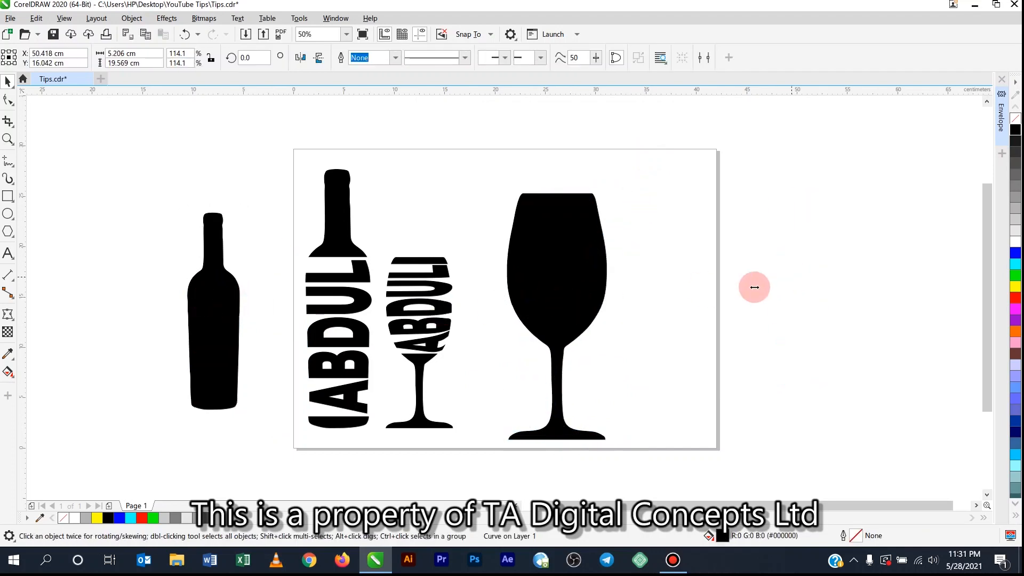
{"action": "left_click_drag", "start_coordinate": [257, 156], "coordinate": [500, 459]}
{"action": "left_click_drag", "start_coordinate": [423, 333], "coordinate": [205, 333]}
{"action": "left_click_drag", "start_coordinate": [571, 267], "coordinate": [420, 265]}
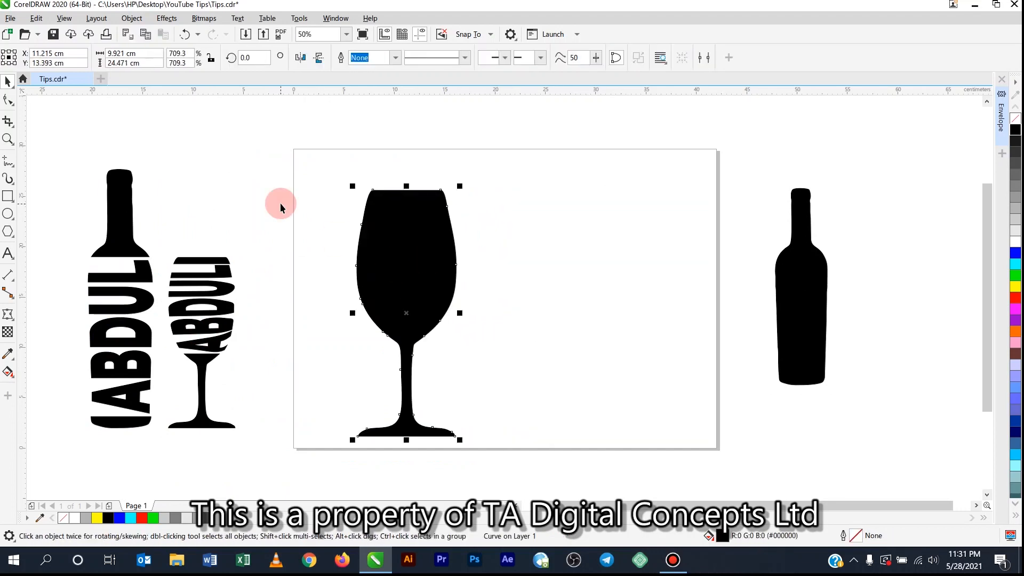
Step: Use the Shape tool to delete one surplus node from each upper side edge of the glass bowl
{"action": "left_click", "coordinate": [10, 103]}
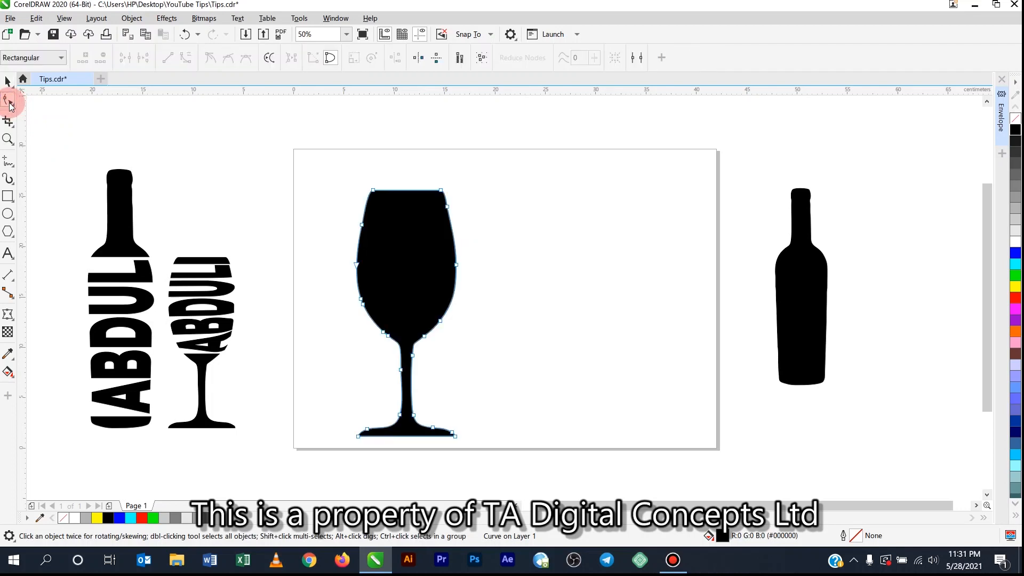
{"action": "double_click", "coordinate": [447, 208]}
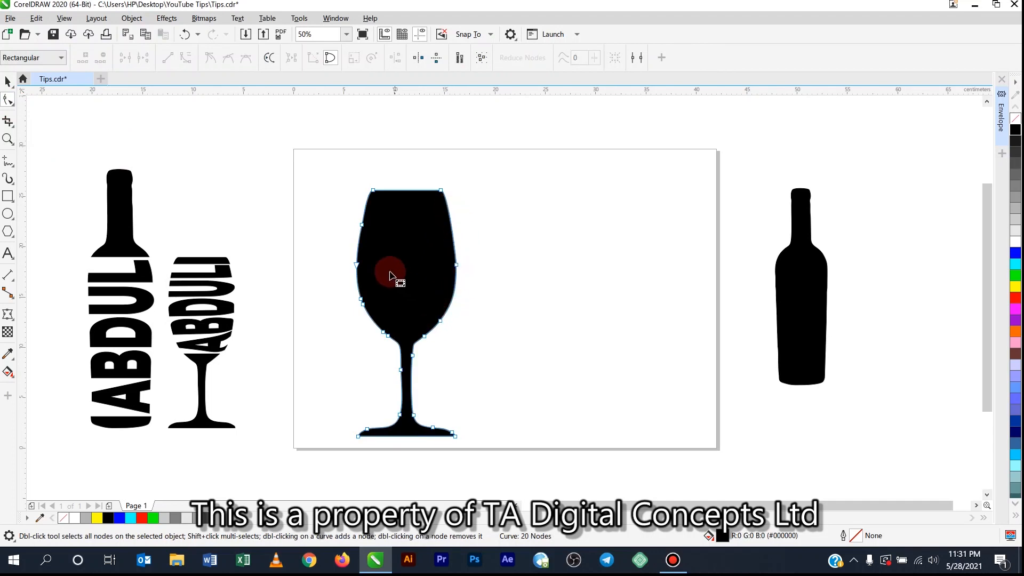
{"action": "double_click", "coordinate": [363, 225]}
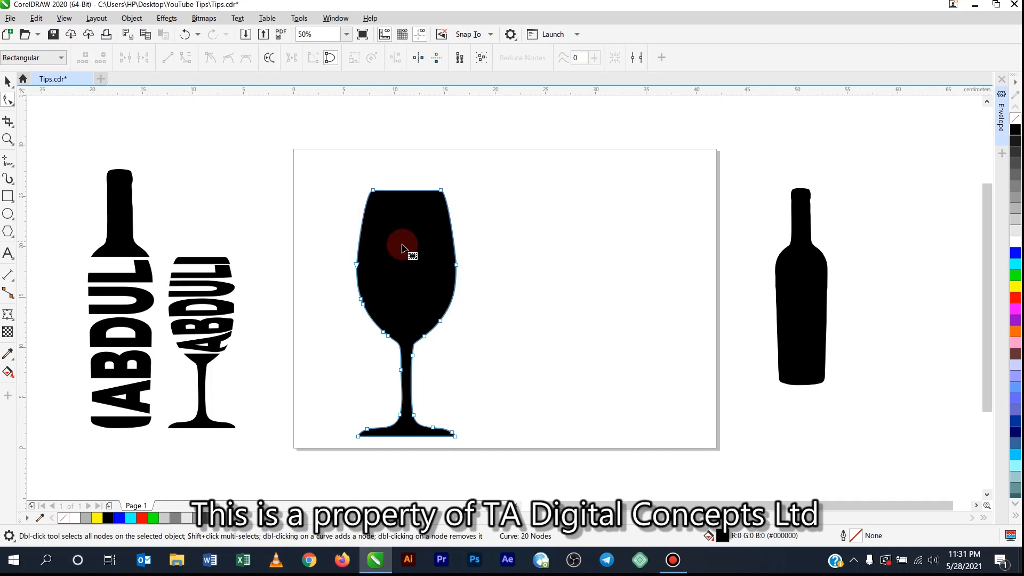
Step: Draw a rectangle about 20.7 cm wide across the glass bowl and shorten it to about 13.5 cm high, its upper edge just below the rim
{"action": "left_click", "coordinate": [7, 82]}
{"action": "left_click", "coordinate": [223, 191]}
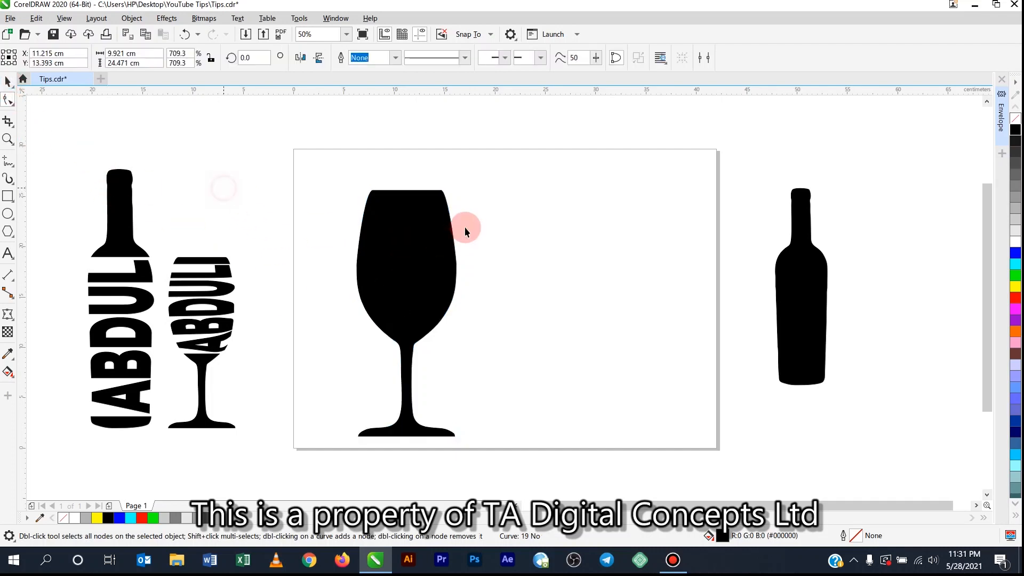
{"action": "left_click", "coordinate": [418, 314]}
{"action": "left_click", "coordinate": [304, 231]}
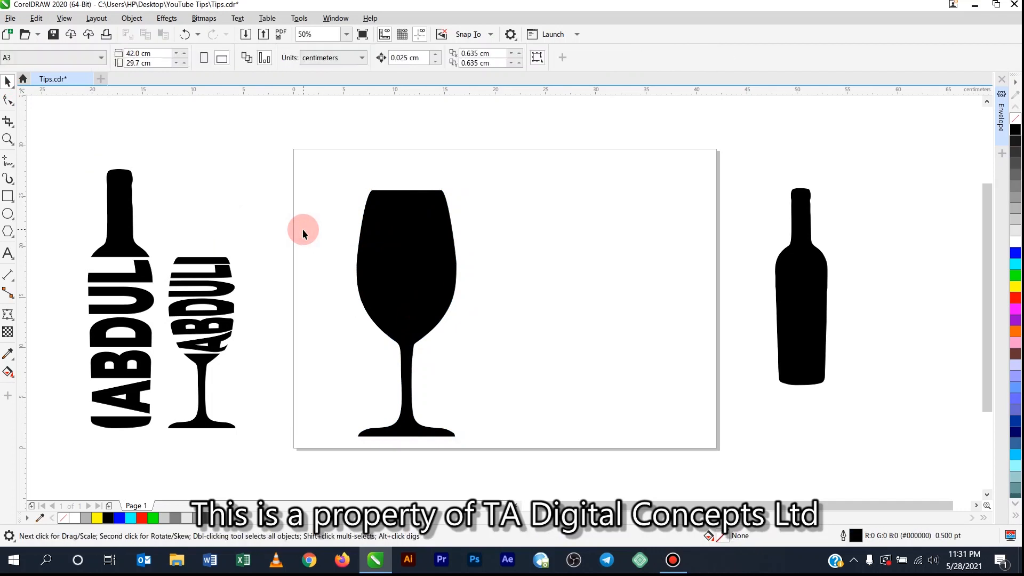
{"action": "left_click", "coordinate": [8, 198]}
{"action": "left_click", "coordinate": [308, 176]}
{"action": "left_click_drag", "start_coordinate": [342, 205], "coordinate": [517, 335]}
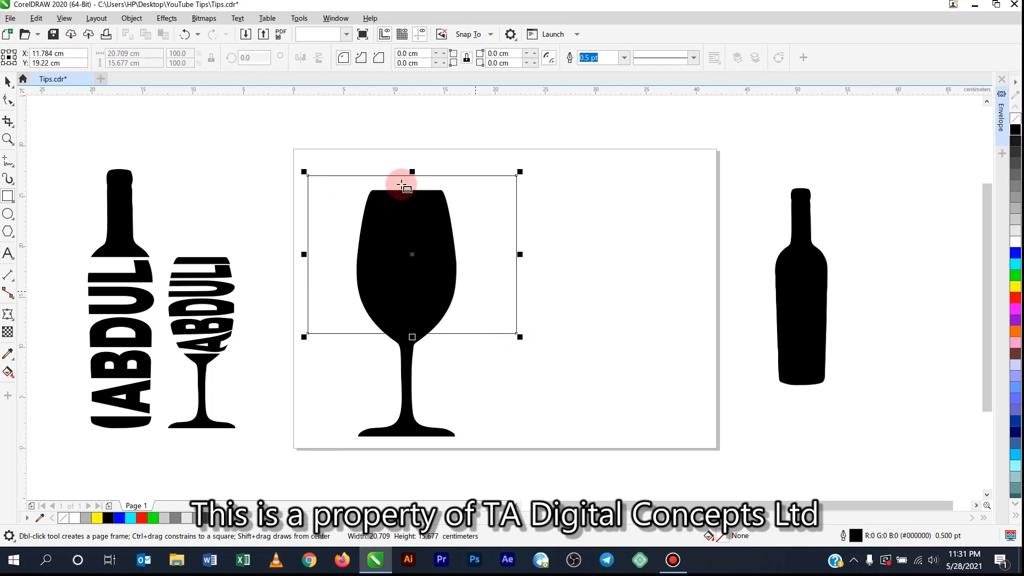
{"action": "left_click_drag", "start_coordinate": [412, 171], "coordinate": [421, 193]}
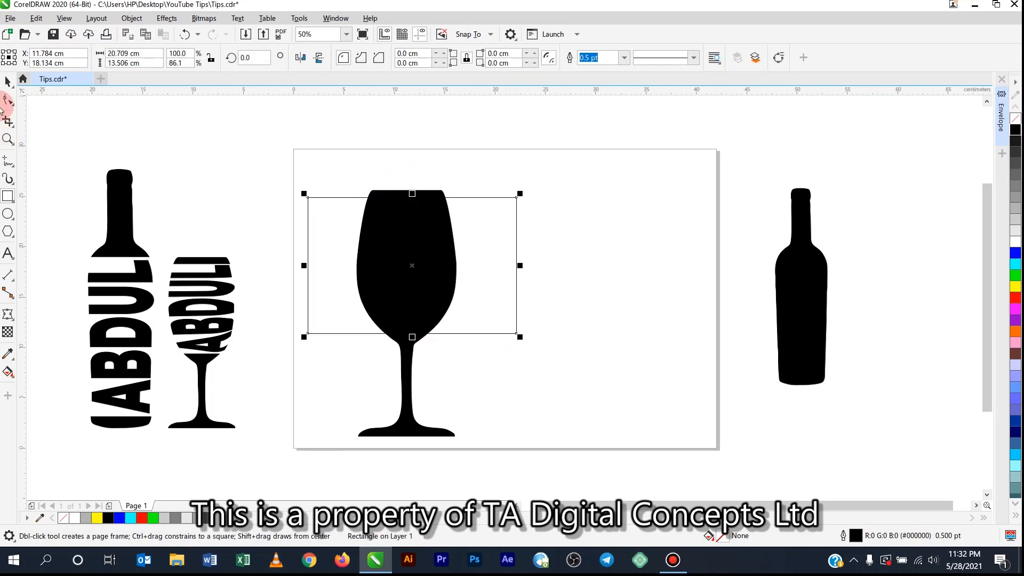
{"action": "left_click", "coordinate": [8, 83]}
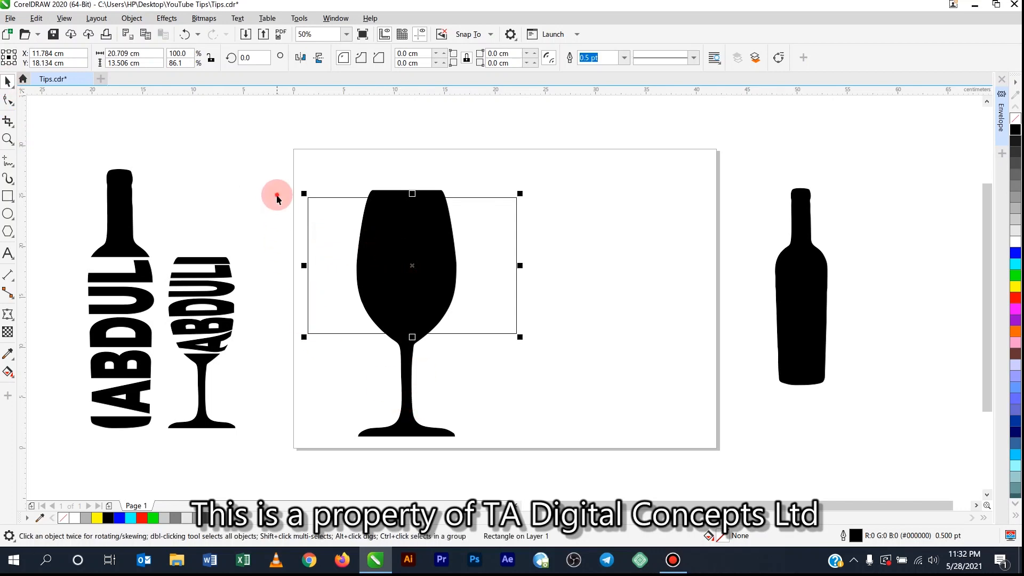
{"action": "left_click", "coordinate": [286, 176]}
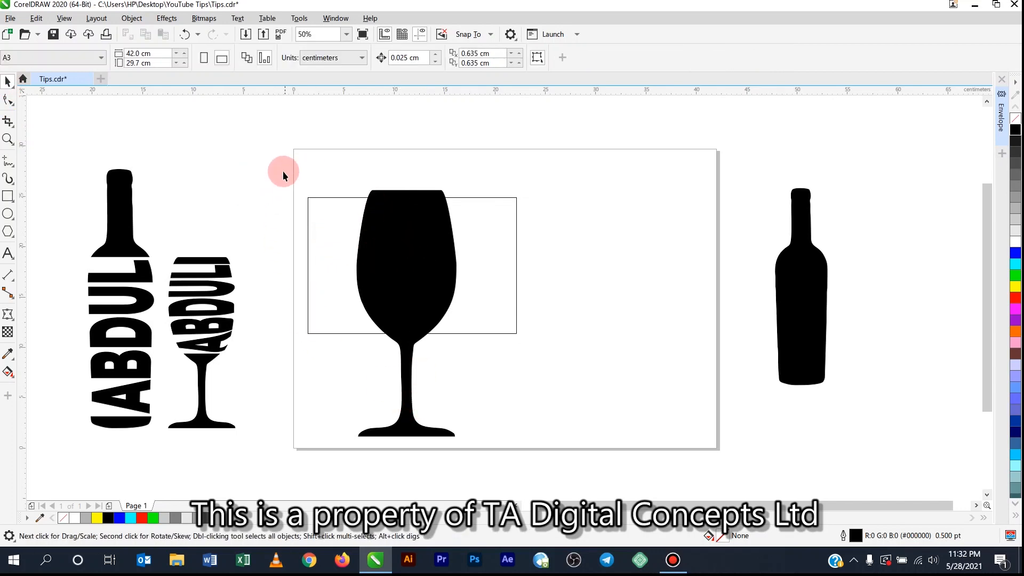
Step: Try intersecting the rectangle with the whole wine glass, and undo the operation
{"action": "left_click_drag", "start_coordinate": [285, 171], "coordinate": [437, 362]}
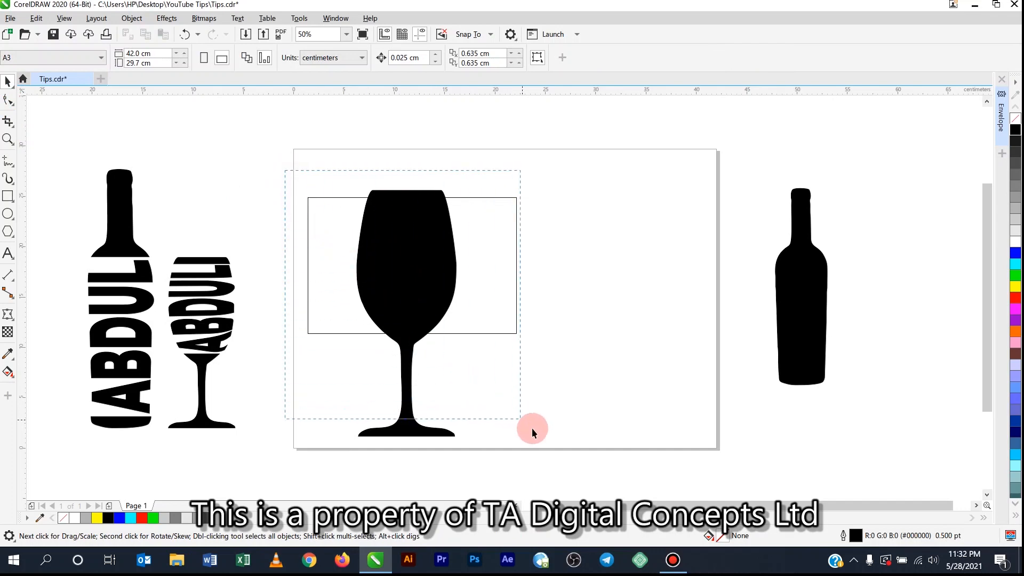
{"action": "left_click_drag", "start_coordinate": [561, 463], "coordinate": [562, 463]}
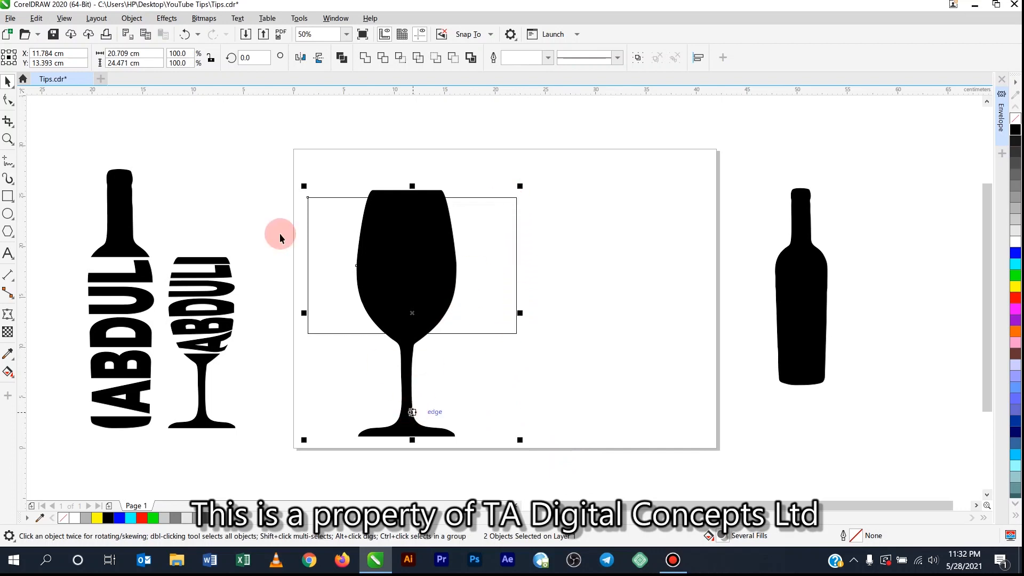
{"action": "left_click", "coordinate": [339, 202]}
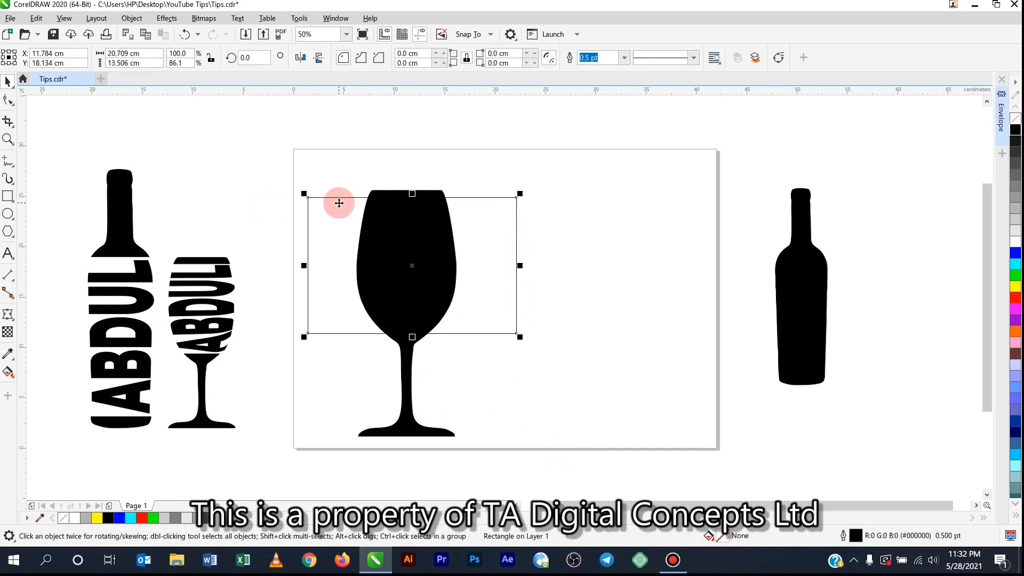
{"action": "left_click", "coordinate": [407, 432], "text": "shift"}
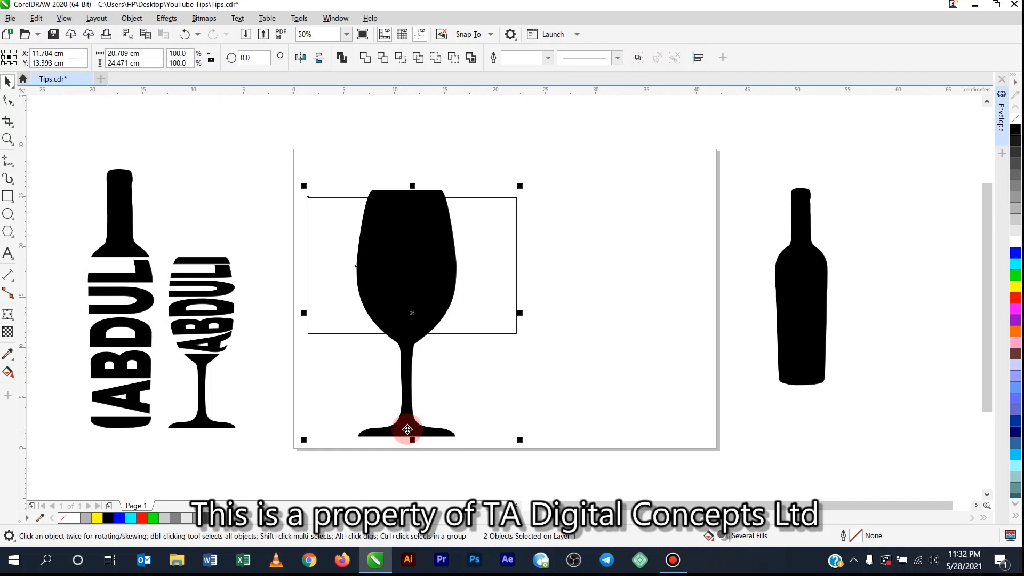
{"action": "left_click_drag", "start_coordinate": [287, 172], "coordinate": [473, 397]}
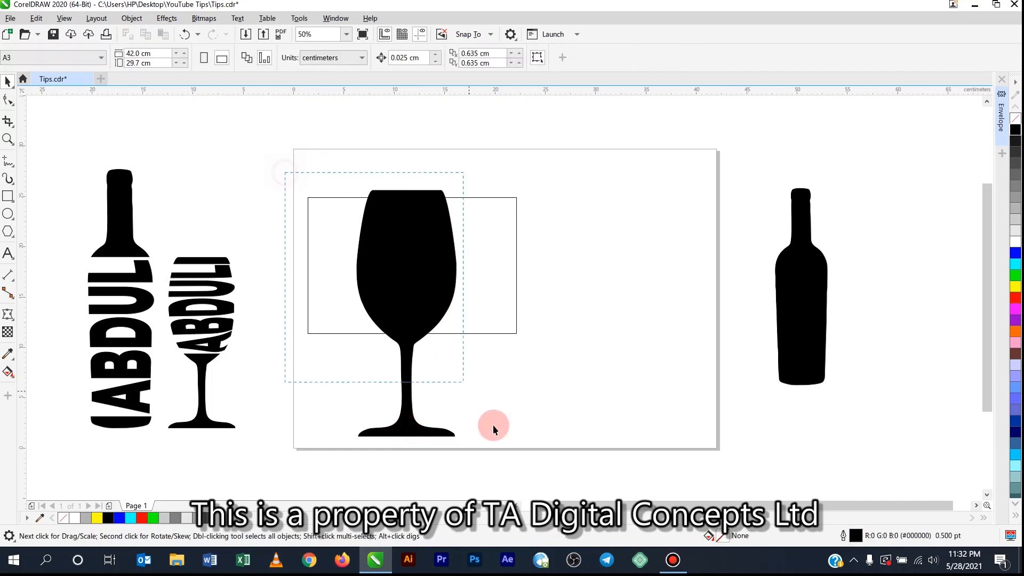
{"action": "left_click_drag", "start_coordinate": [547, 463], "coordinate": [567, 469]}
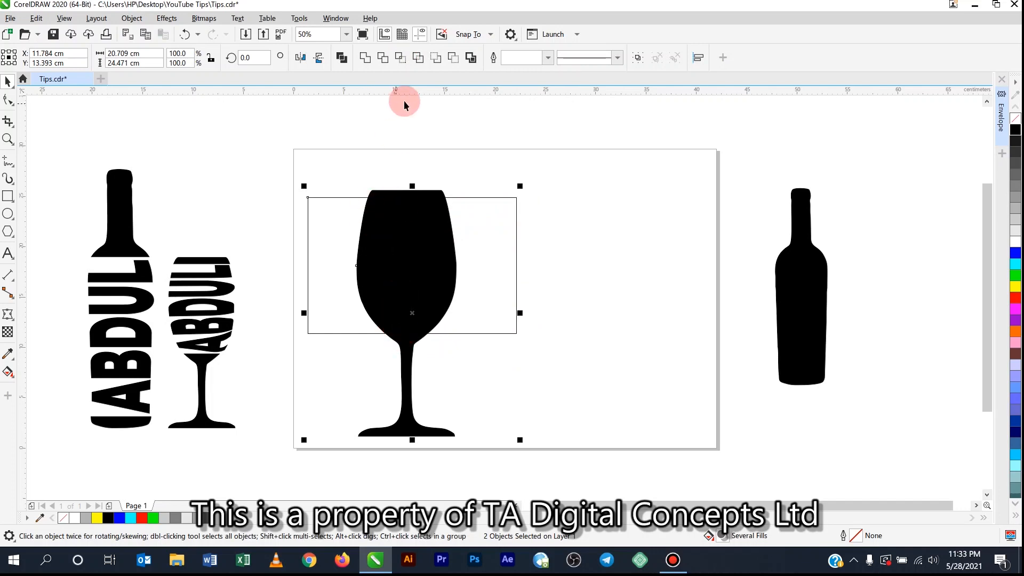
{"action": "left_click", "coordinate": [401, 58]}
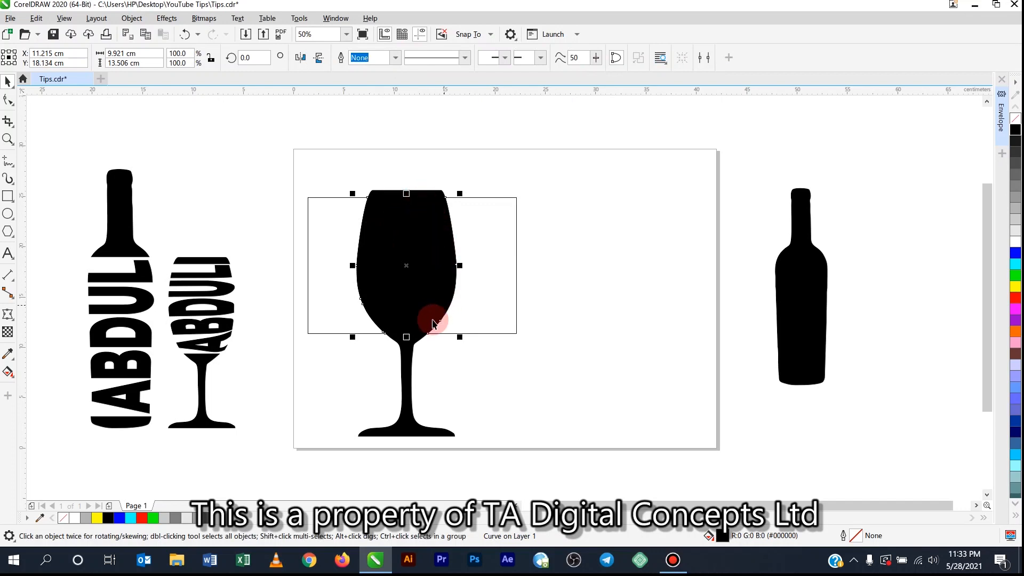
{"action": "key", "text": "ctrl+z"}
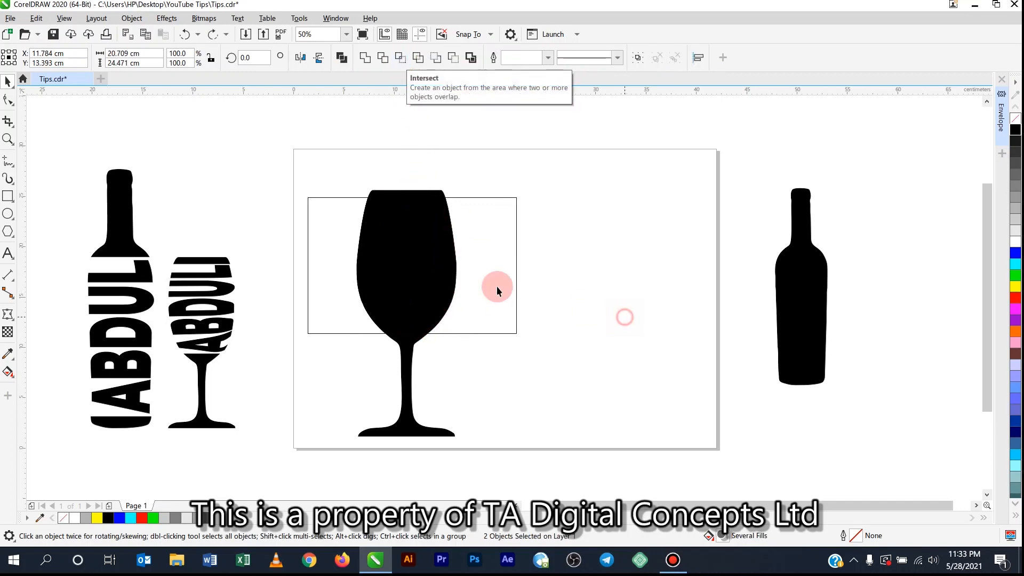
{"action": "left_click", "coordinate": [495, 242]}
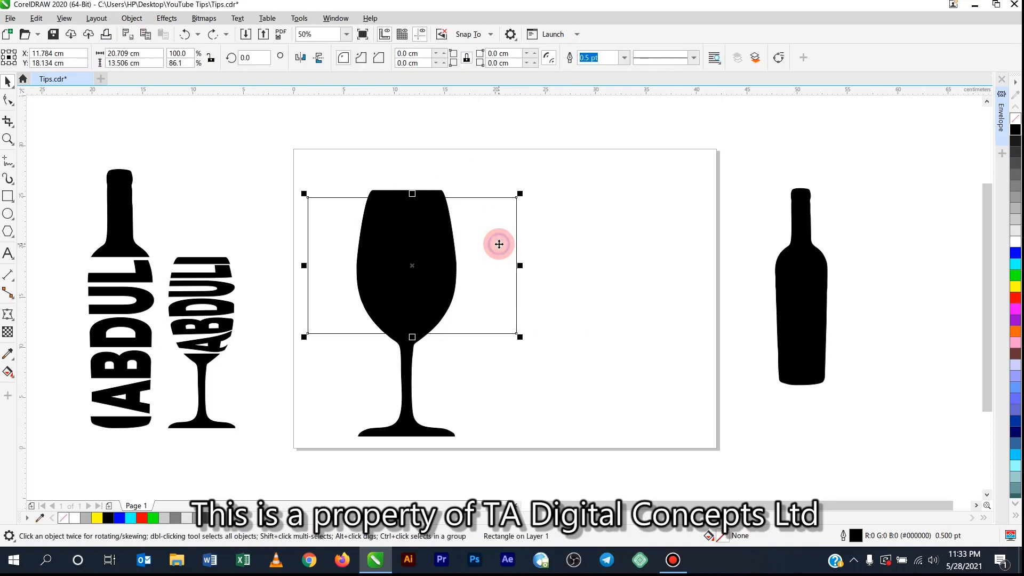
{"action": "right_click", "coordinate": [499, 244]}
{"action": "mouse_move", "coordinate": [543, 281]}
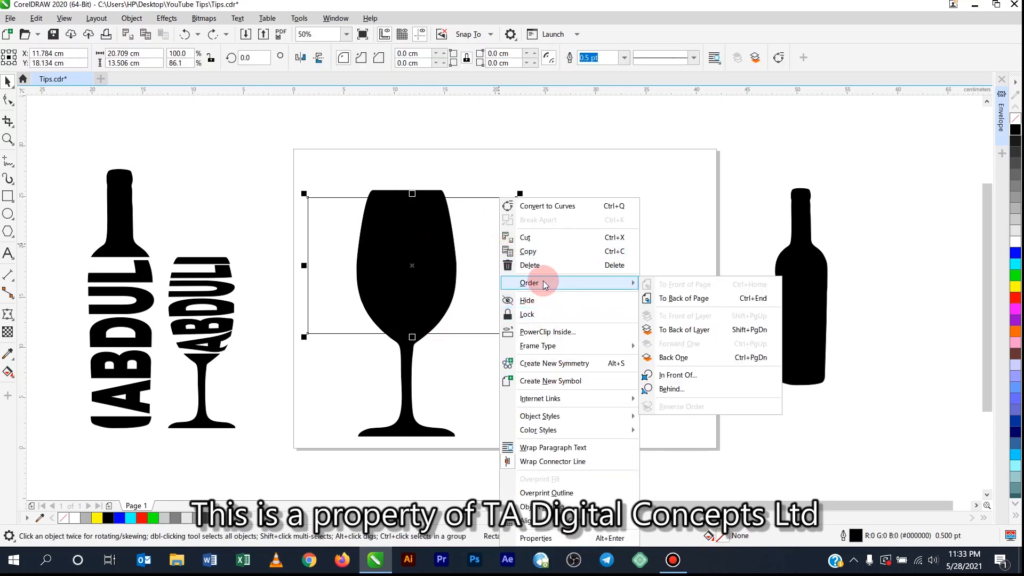
{"action": "left_click", "coordinate": [682, 245]}
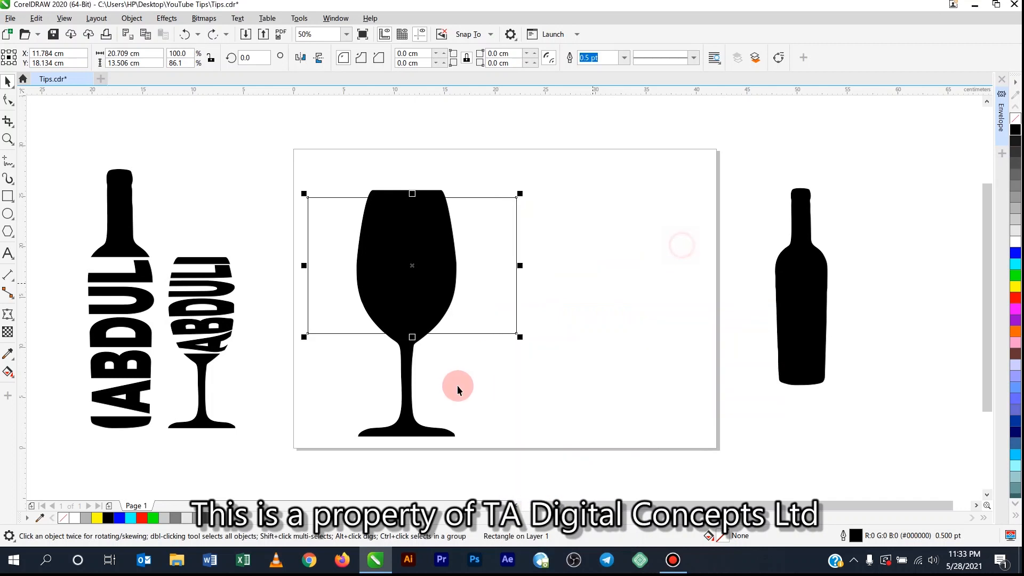
Step: Intersect the rectangle with the wine glass to create a separate bowl shape
{"action": "left_click", "coordinate": [476, 277]}
{"action": "left_click", "coordinate": [409, 426], "text": "shift"}
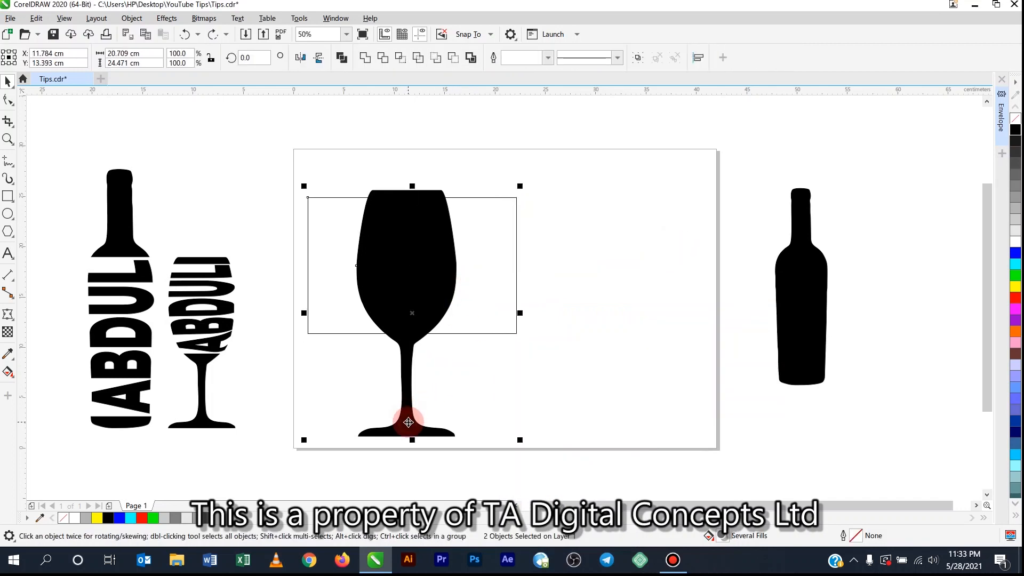
{"action": "left_click", "coordinate": [401, 59]}
{"action": "left_click", "coordinate": [414, 275]}
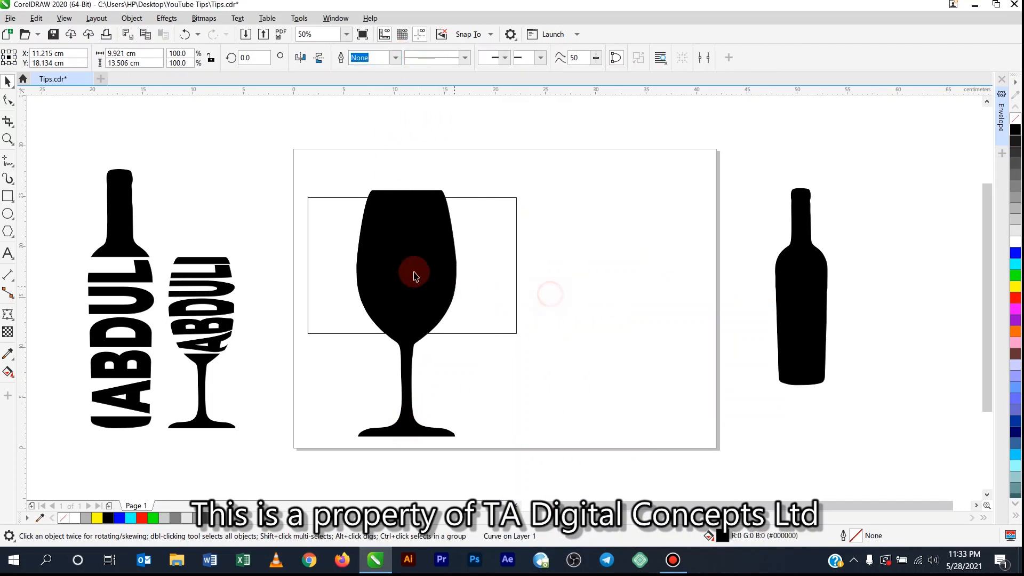
{"action": "left_click", "coordinate": [405, 198]}
{"action": "left_click", "coordinate": [395, 197]}
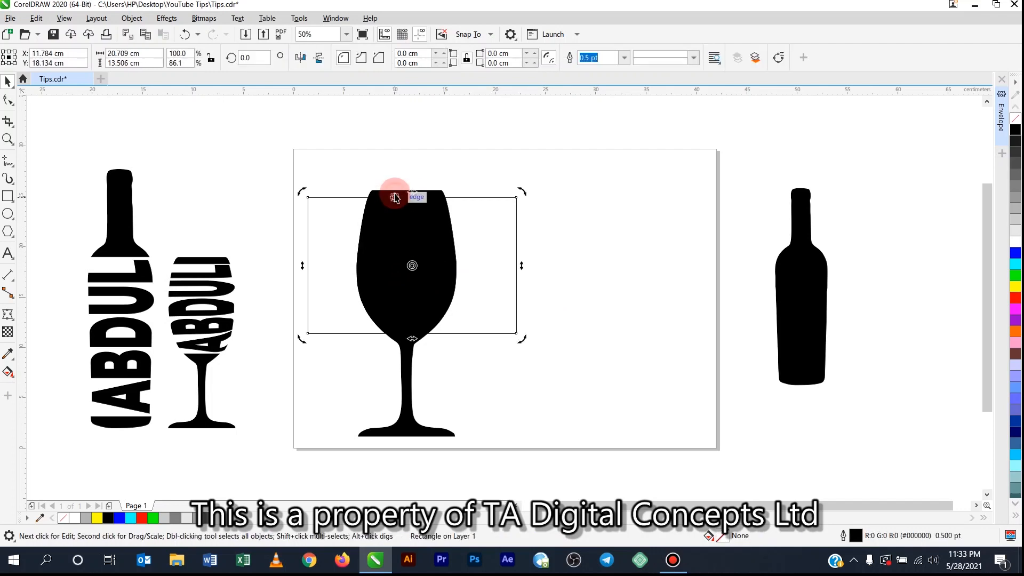
{"action": "left_click", "coordinate": [544, 278]}
{"action": "left_click_drag", "start_coordinate": [484, 232], "coordinate": [578, 289]}
{"action": "key", "text": "ctrl+z"}
{"action": "left_click", "coordinate": [640, 283]}
Step: Move the intersected bowl shape to the page's right half, and narrow the rectangle to about 15.1 cm around its centre
{"action": "left_click", "coordinate": [434, 288]}
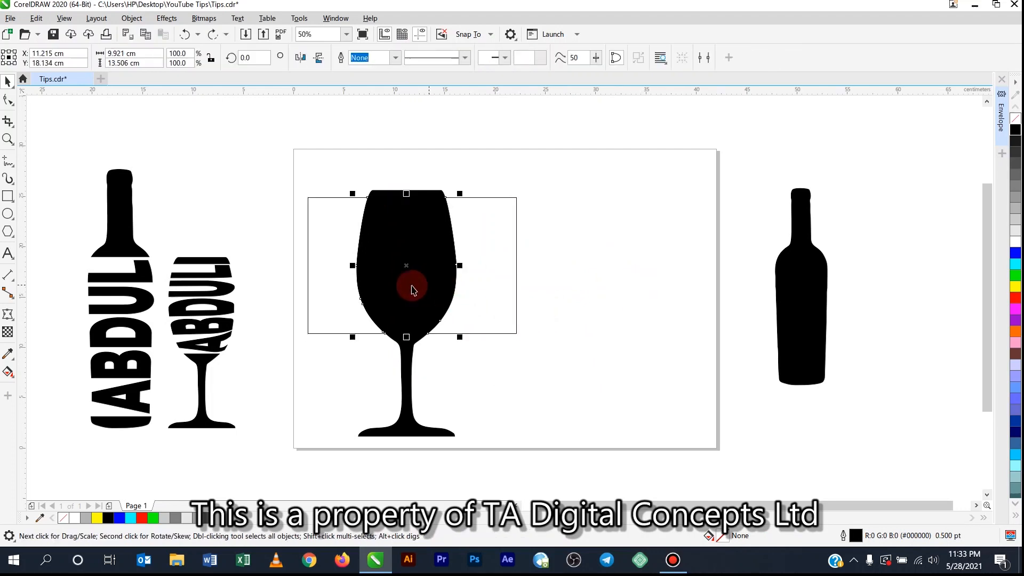
{"action": "left_click_drag", "start_coordinate": [434, 264], "coordinate": [601, 265]}
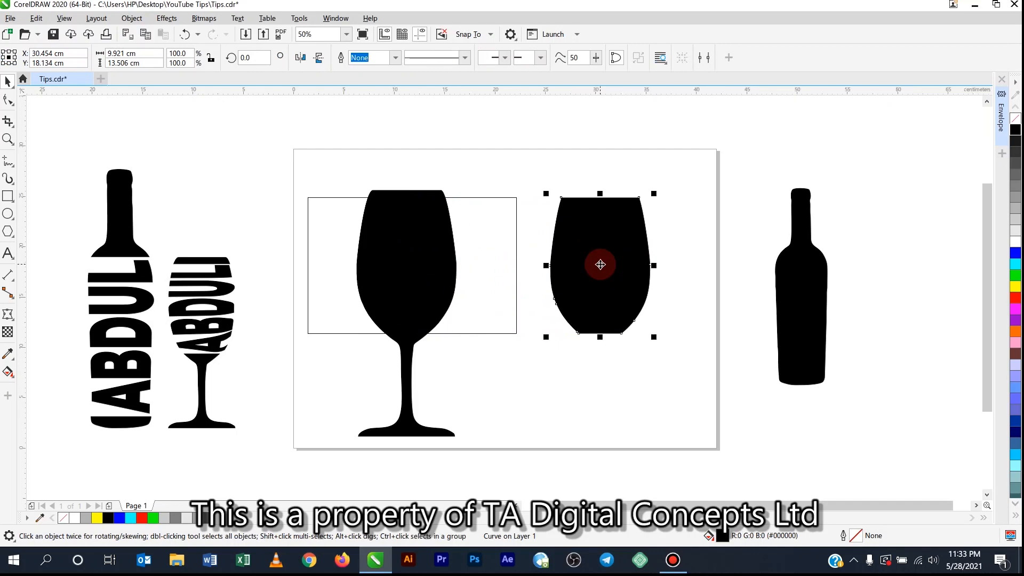
{"action": "left_click", "coordinate": [513, 252]}
{"action": "left_click_drag", "start_coordinate": [521, 270], "coordinate": [491, 266]}
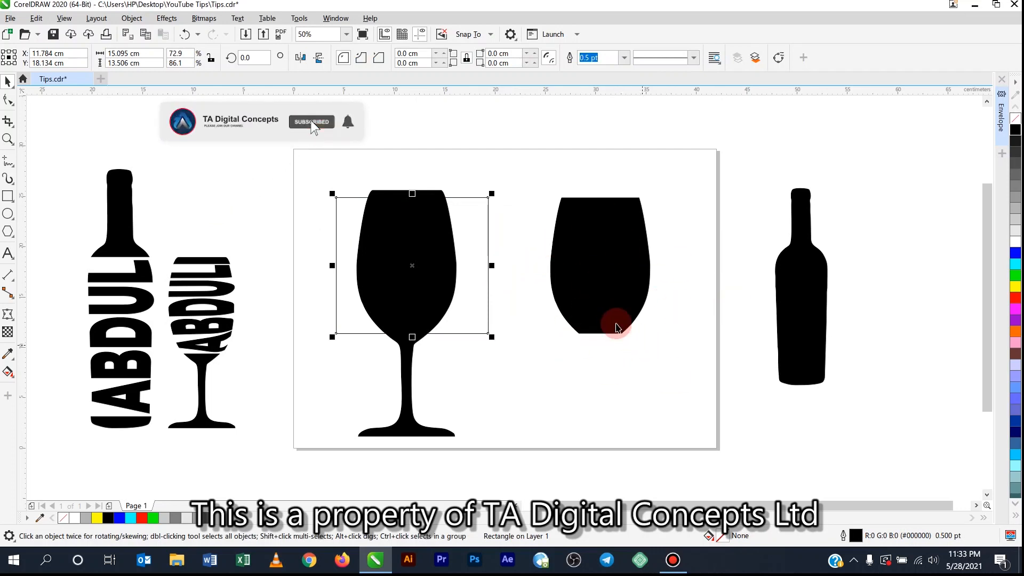
Step: Rotate the separate bowl shape to 270 degrees so that its rim faces right
{"action": "left_click", "coordinate": [603, 236]}
{"action": "left_click", "coordinate": [605, 233]}
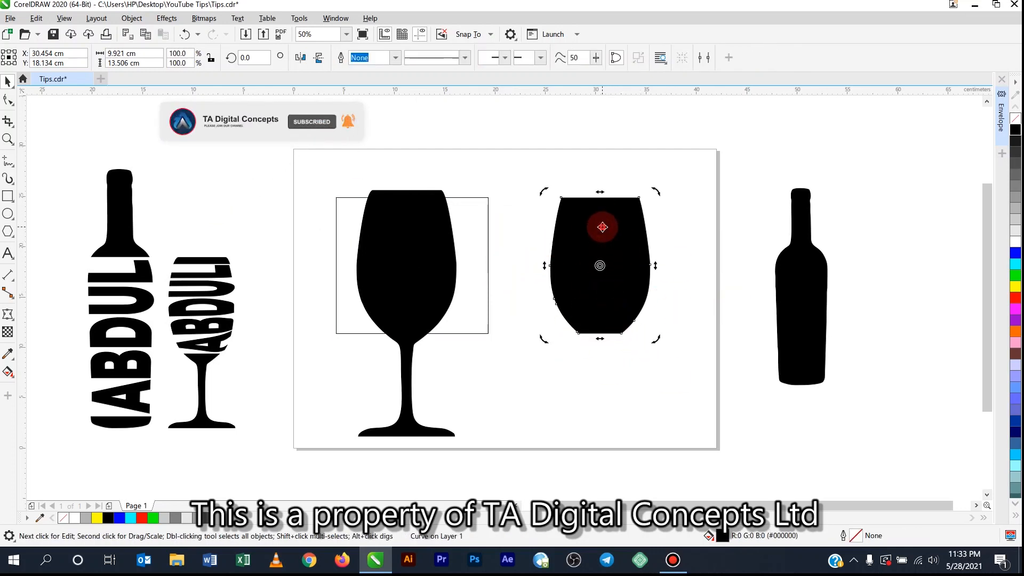
{"action": "left_click", "coordinate": [596, 227]}
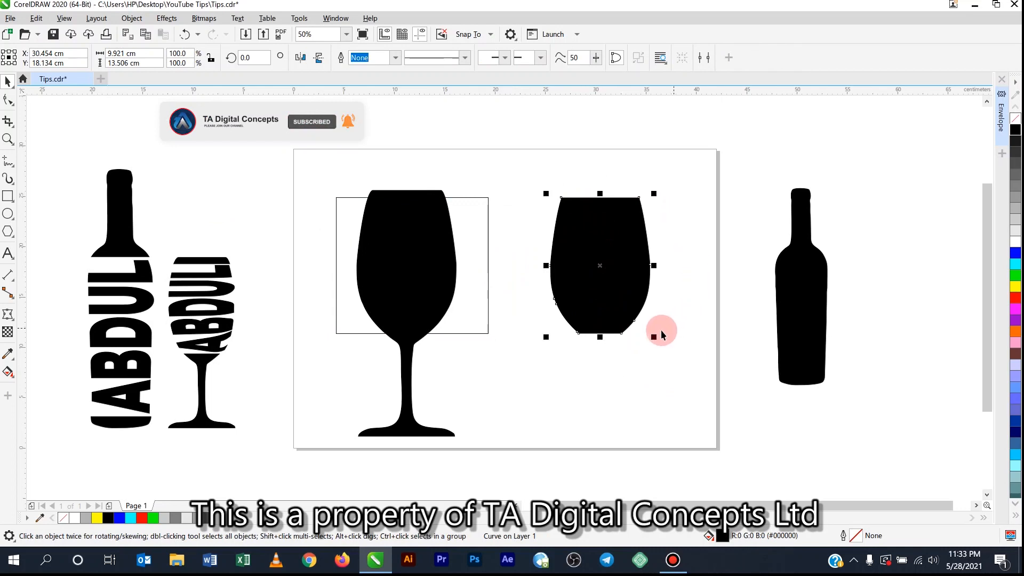
{"action": "left_click", "coordinate": [596, 241]}
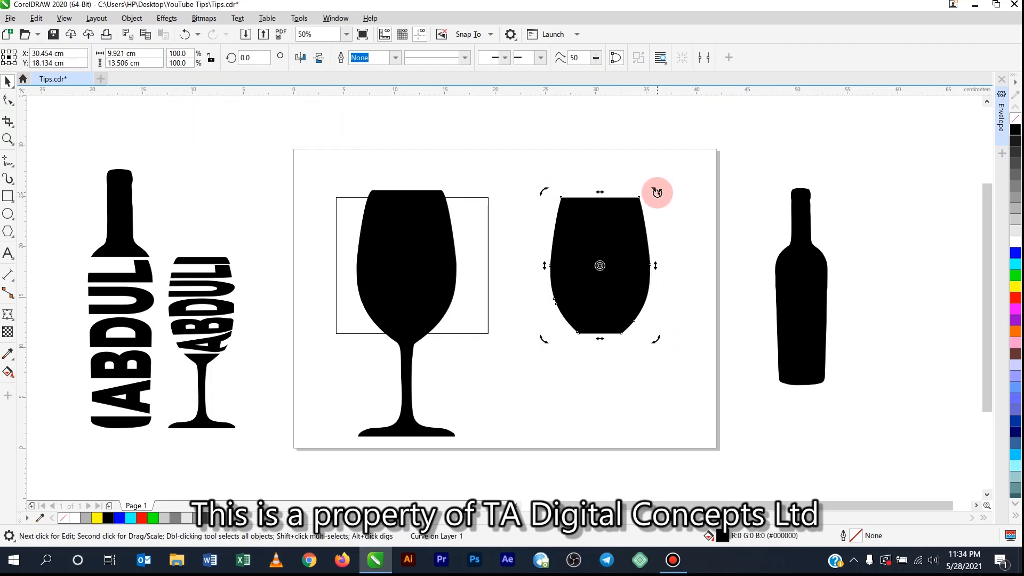
{"action": "left_click_drag", "start_coordinate": [657, 193], "coordinate": [725, 373]}
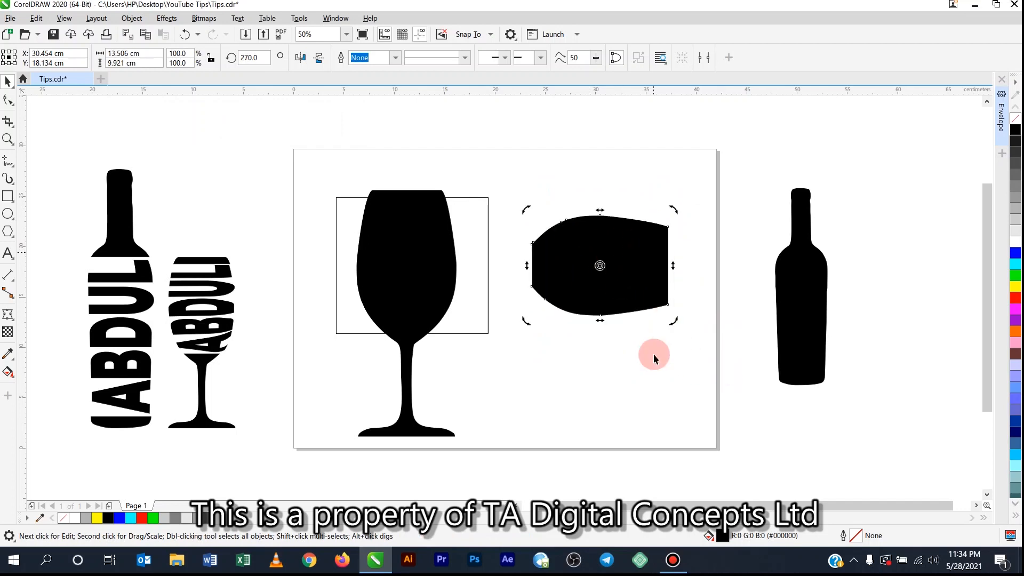
{"action": "left_click", "coordinate": [635, 380]}
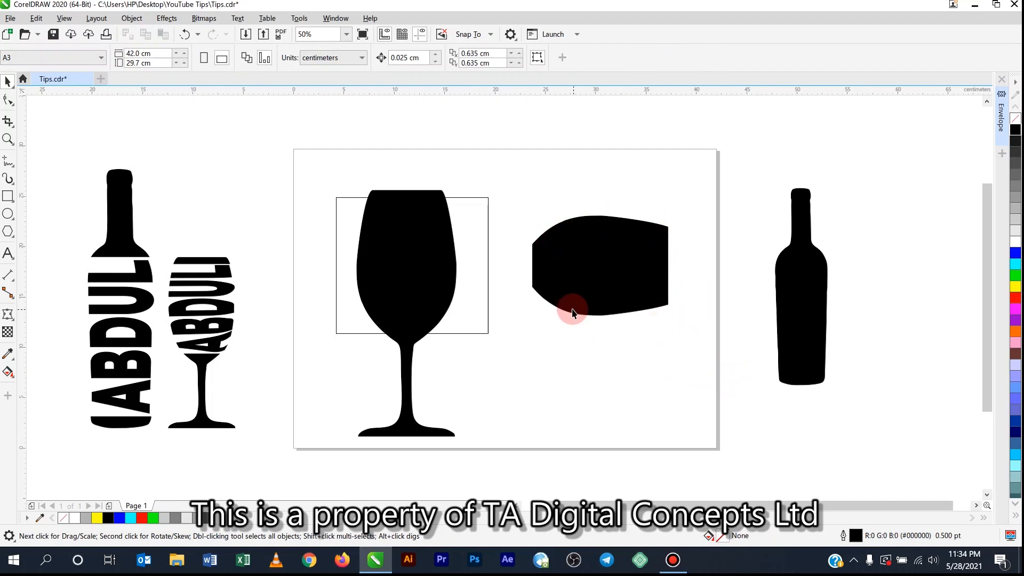
Step: Add 24 pt Arial artistic text below the rotated bowl, entering TRAINING and replacing it with BIRTHDAY
{"action": "left_click", "coordinate": [8, 255]}
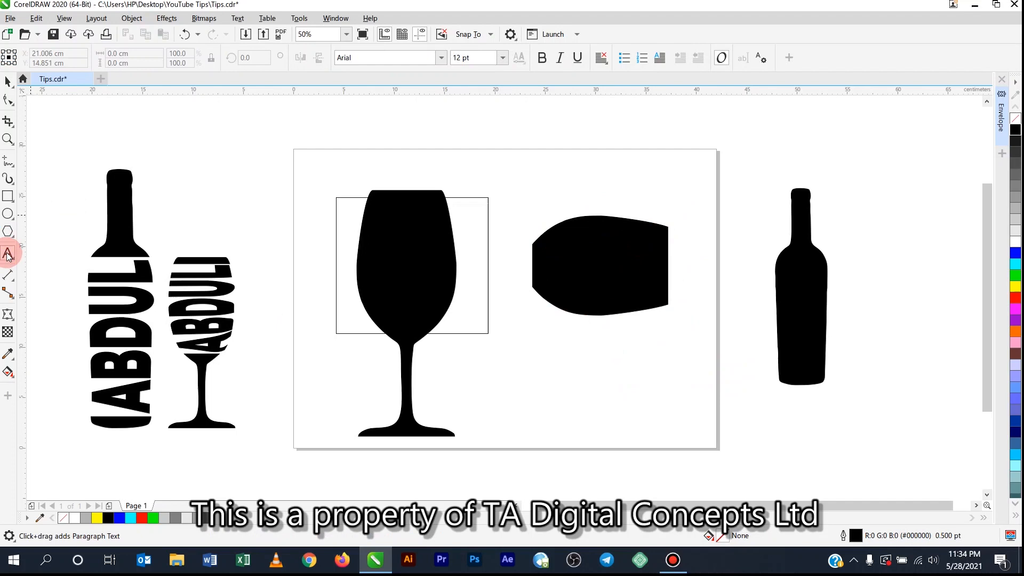
{"action": "left_click", "coordinate": [535, 369]}
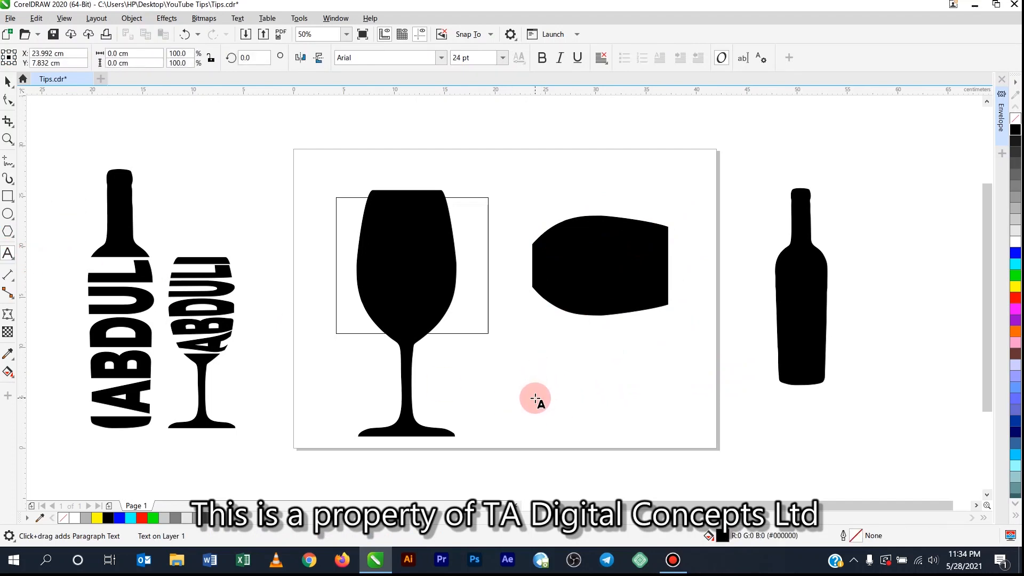
{"action": "type", "text": "TRAINING"}
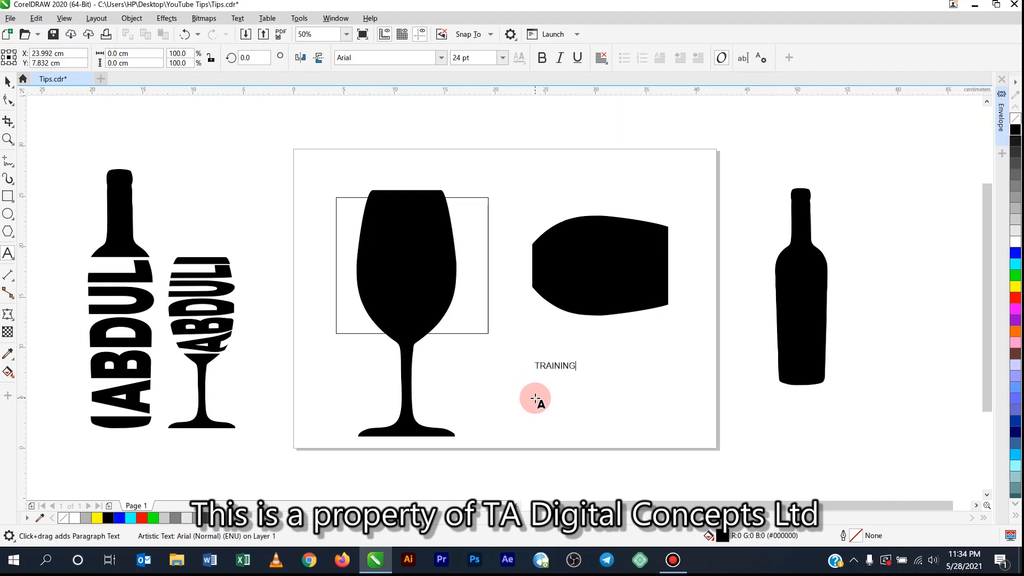
{"action": "key", "text": "Escape"}
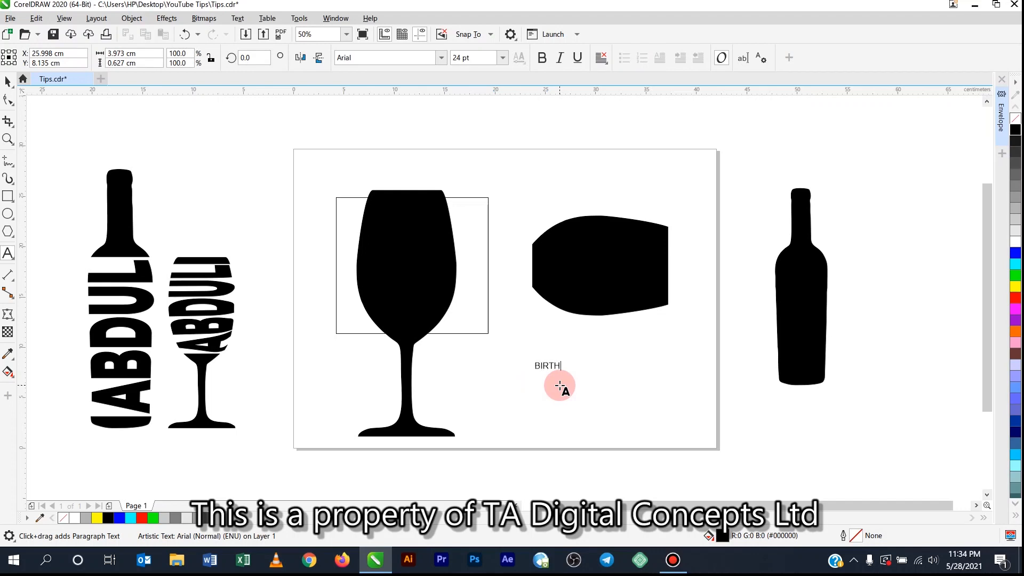
{"action": "key", "text": "Escape"}
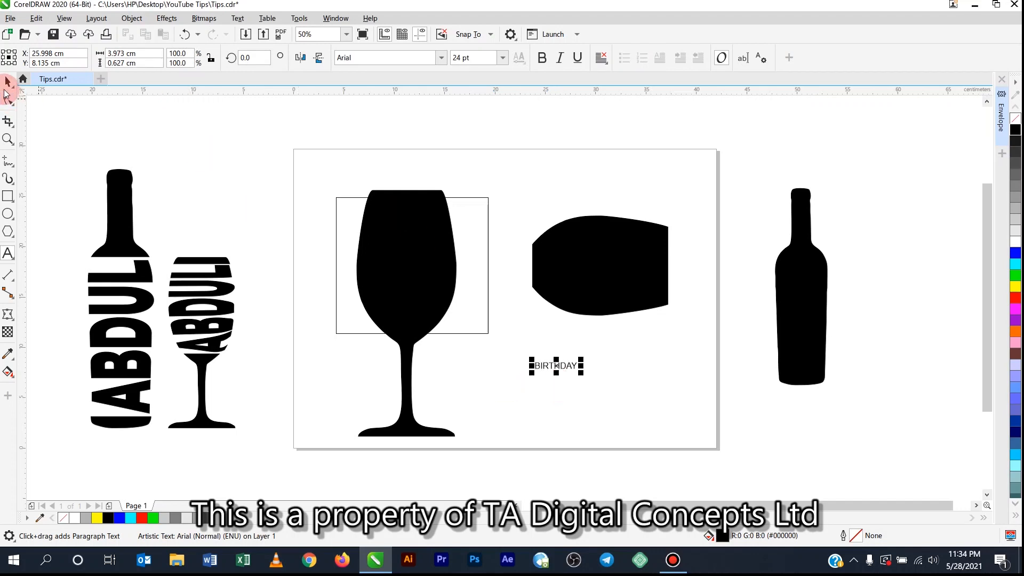
Step: Place vertical guidelines at the left and right edges of the rotated bowl, and select the BIRTHDAY text
{"action": "left_click", "coordinate": [125, 119]}
{"action": "left_click_drag", "start_coordinate": [43, 221], "coordinate": [307, 244]}
{"action": "left_click_drag", "start_coordinate": [519, 268], "coordinate": [533, 271]}
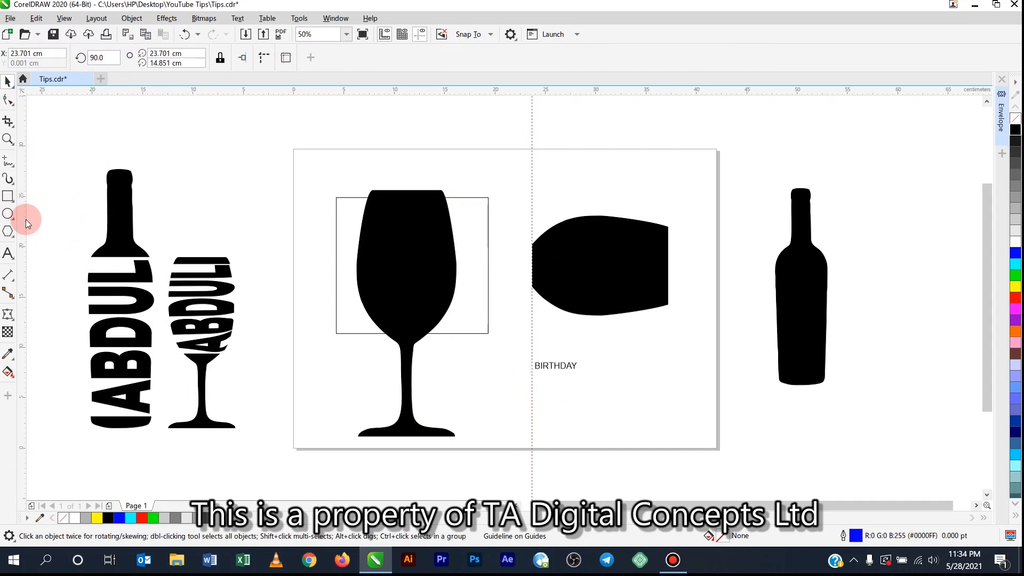
{"action": "left_click_drag", "start_coordinate": [666, 276], "coordinate": [668, 273]}
{"action": "left_click", "coordinate": [555, 368]}
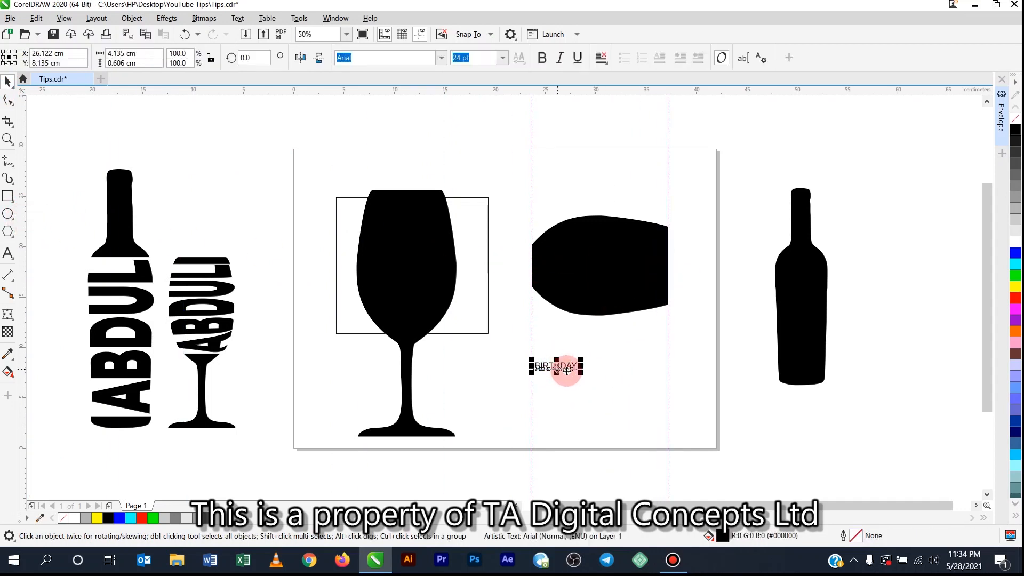
Step: Set the BIRTHDAY text in Montserrat Black and scale it proportionally to about 13.1 cm wide, fitting between the two vertical guidelines
{"action": "left_click_drag", "start_coordinate": [579, 371], "coordinate": [667, 411]}
{"action": "left_click", "coordinate": [446, 63]}
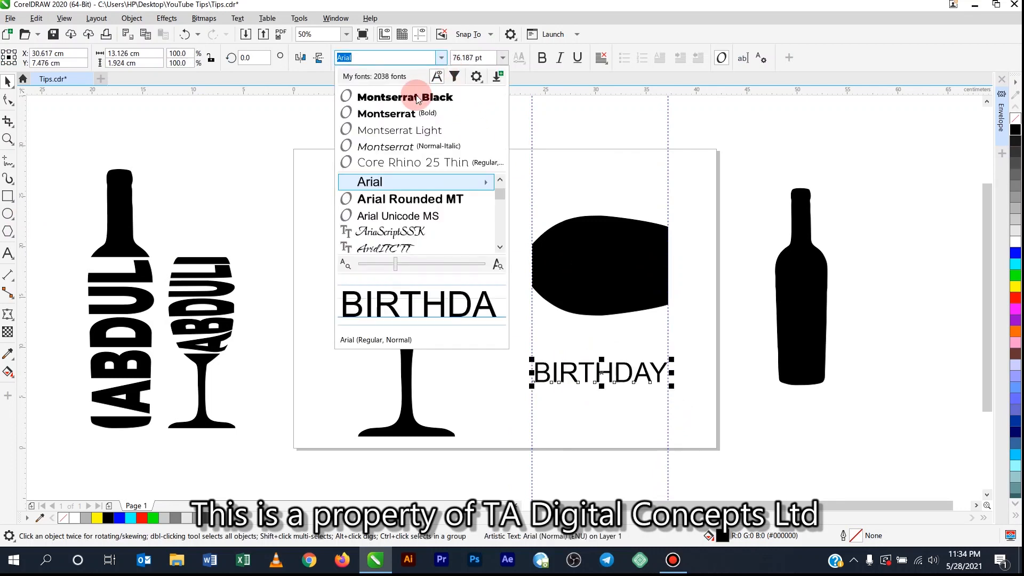
{"action": "left_click", "coordinate": [416, 100]}
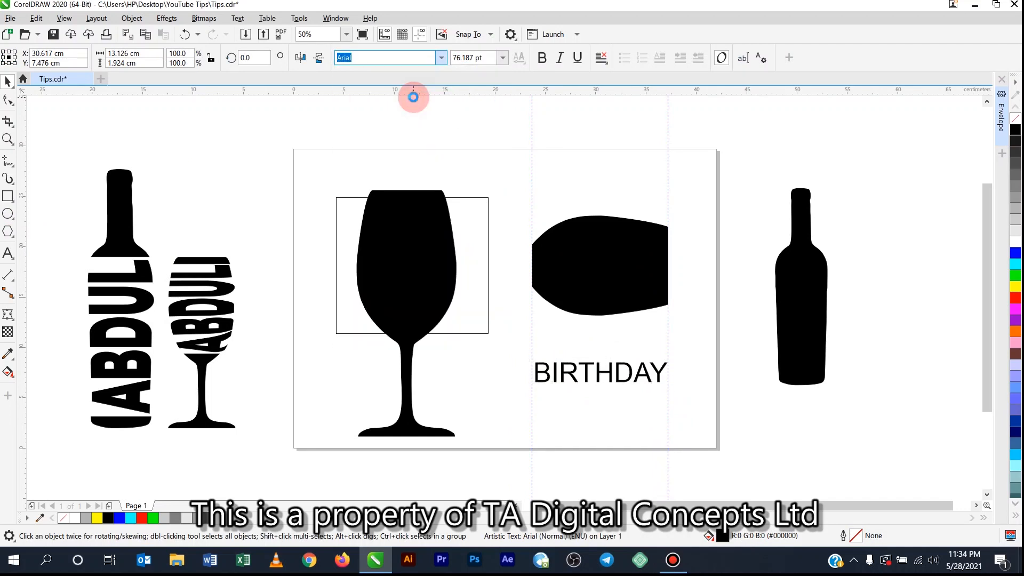
{"action": "left_click_drag", "start_coordinate": [690, 389], "coordinate": [673, 392]}
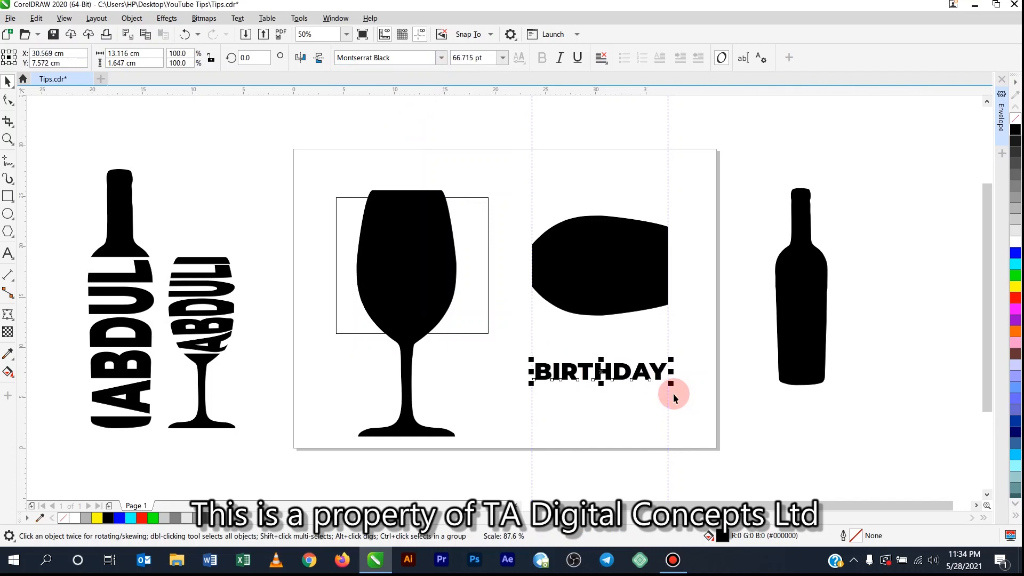
{"action": "left_click_drag", "start_coordinate": [752, 421], "coordinate": [766, 426]}
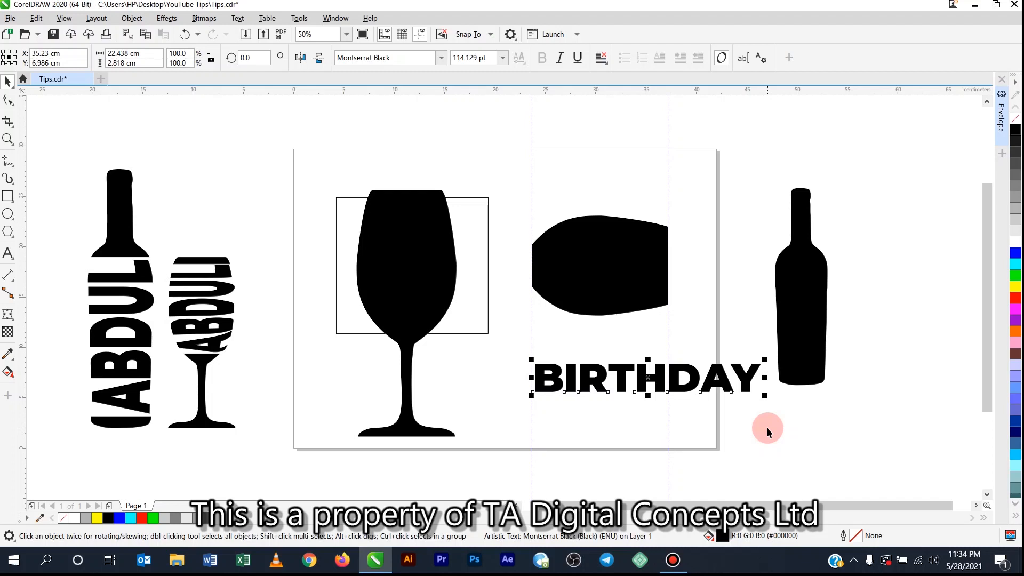
{"action": "left_click_drag", "start_coordinate": [766, 399], "coordinate": [670, 402]}
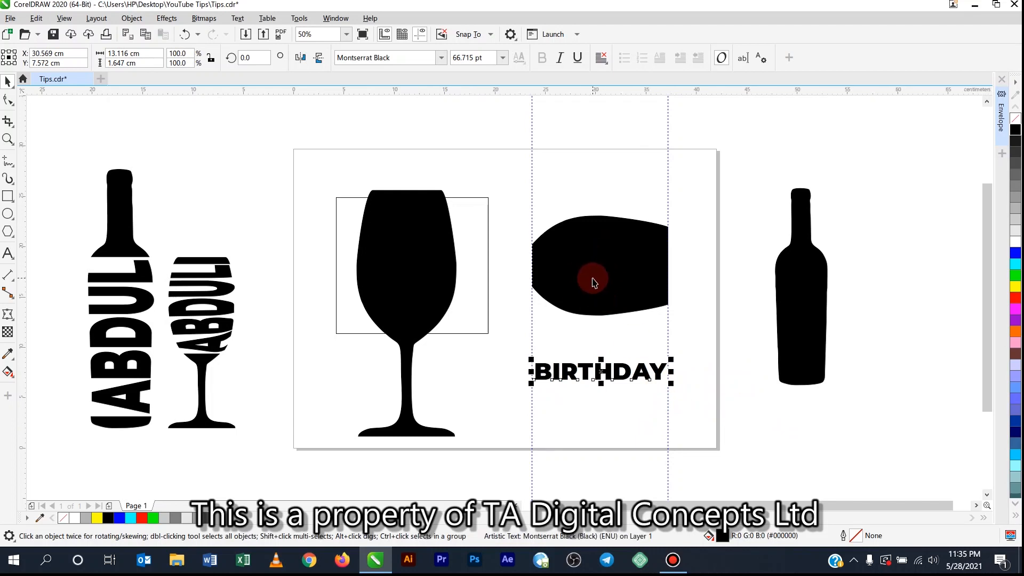
Step: Apply an envelope created from the rotated bowl shape to the BIRTHDAY text
{"action": "left_click", "coordinate": [1001, 78]}
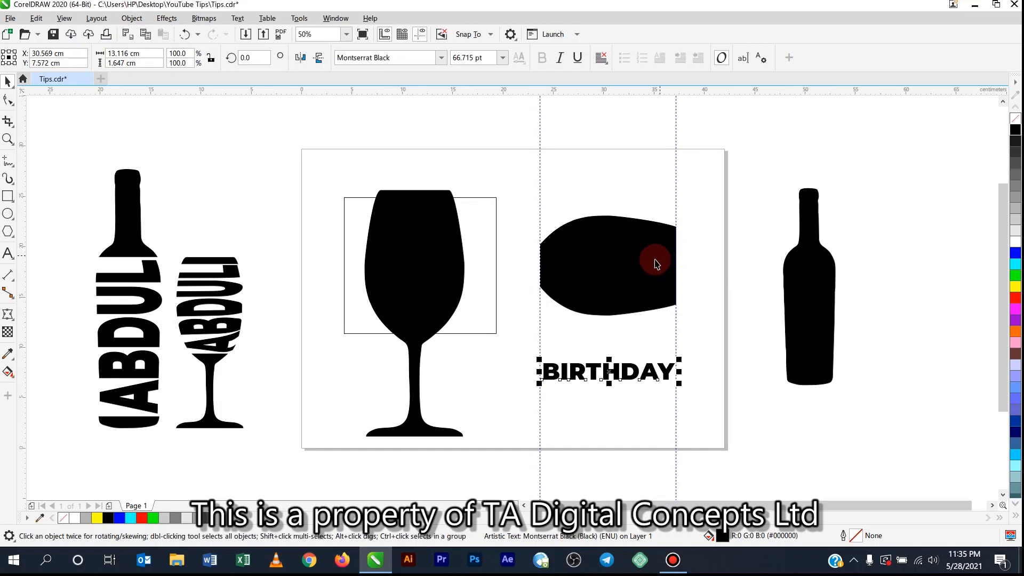
{"action": "left_click", "coordinate": [630, 347]}
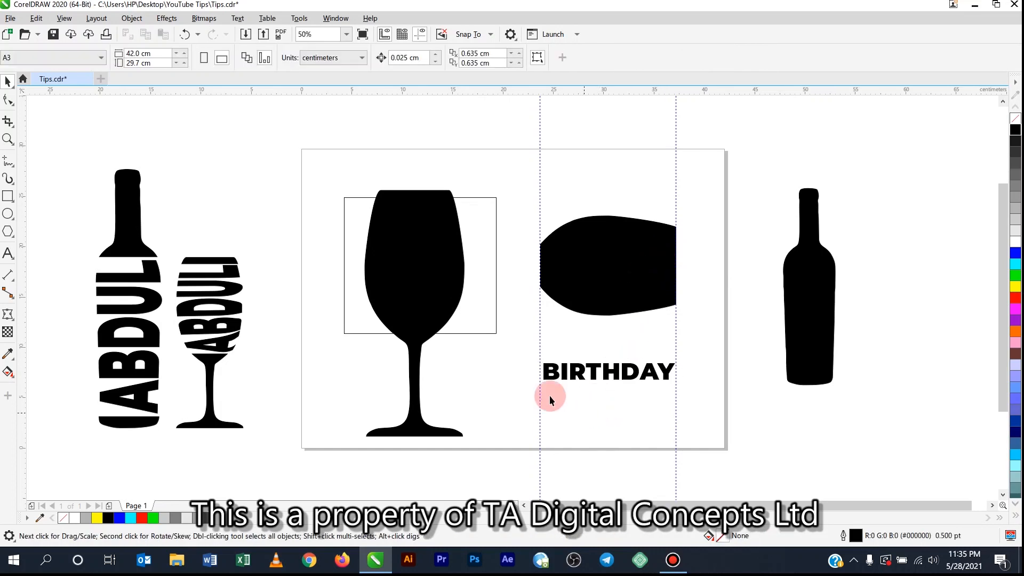
{"action": "left_click", "coordinate": [167, 18]}
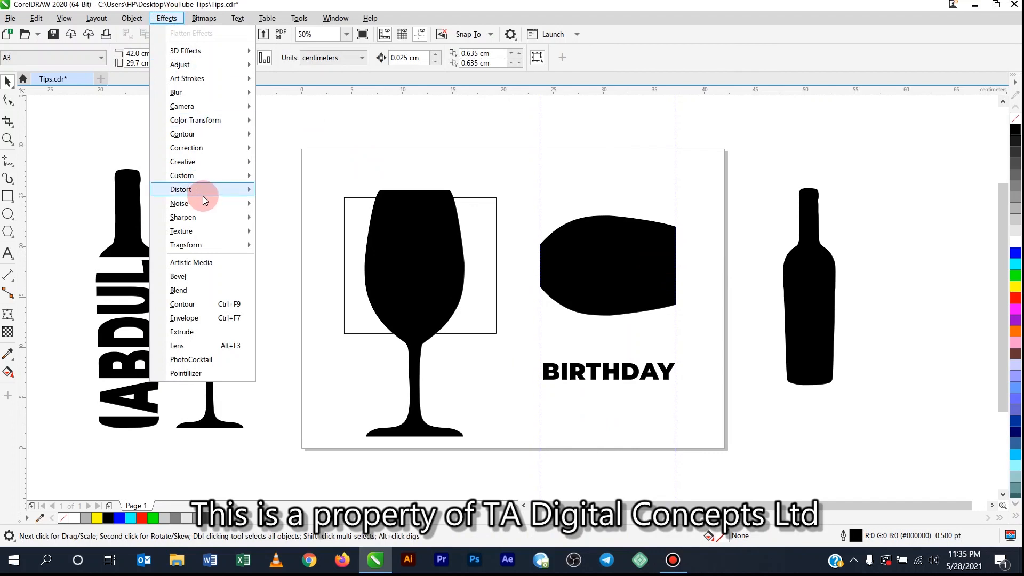
{"action": "left_click", "coordinate": [195, 290]}
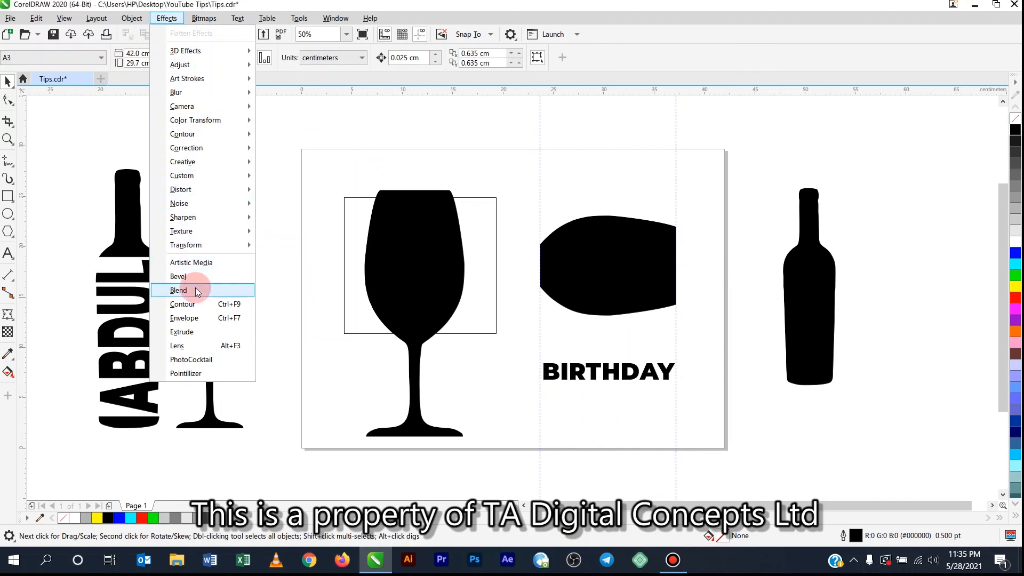
{"action": "left_click", "coordinate": [202, 319]}
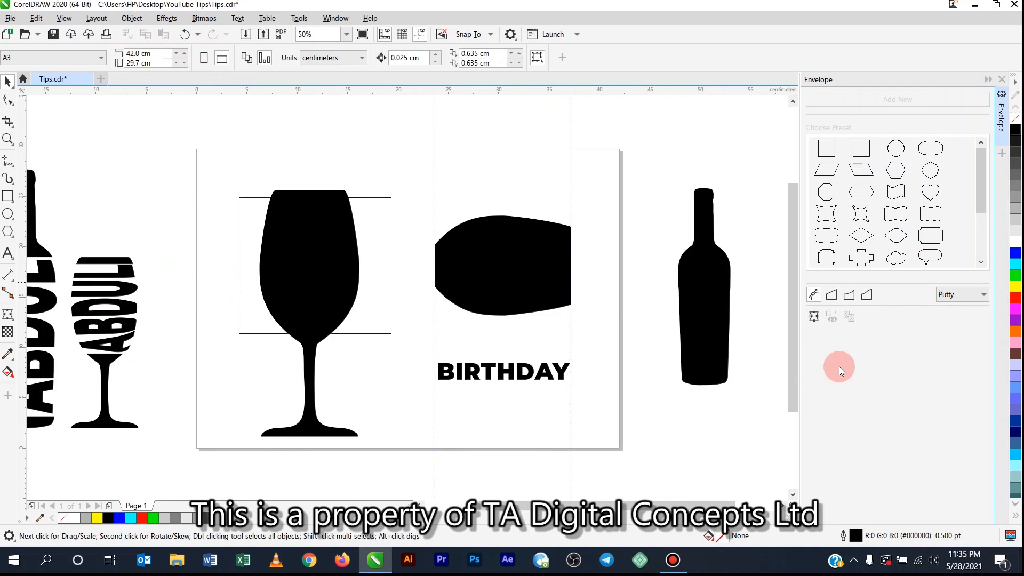
{"action": "left_click", "coordinate": [511, 380]}
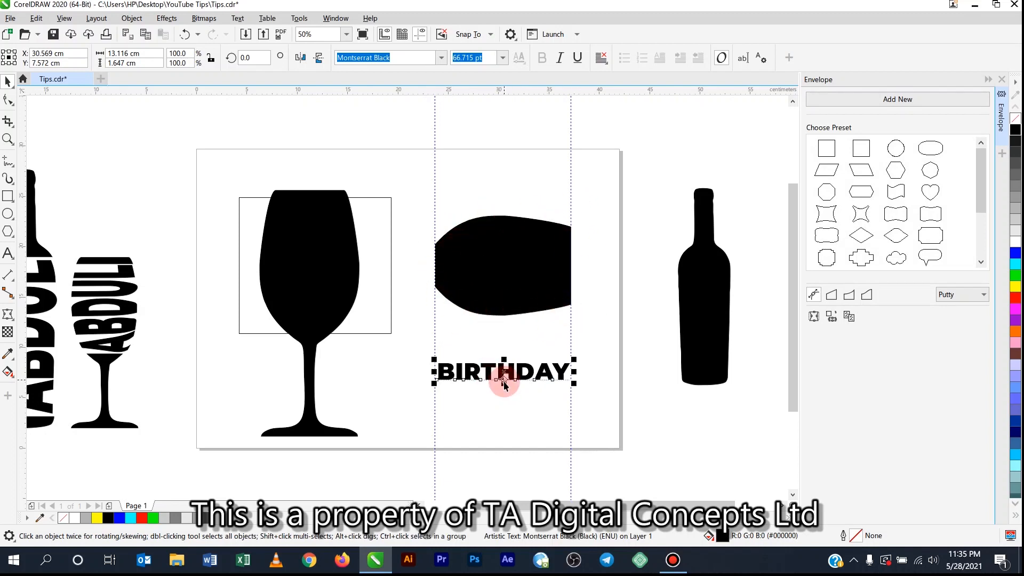
{"action": "left_click", "coordinate": [832, 317]}
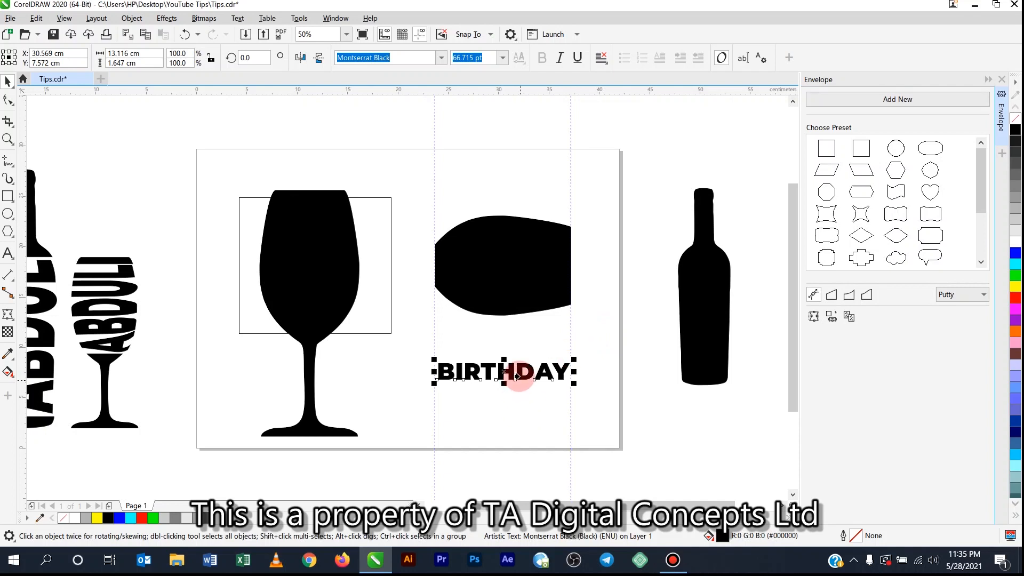
{"action": "left_click", "coordinate": [499, 265]}
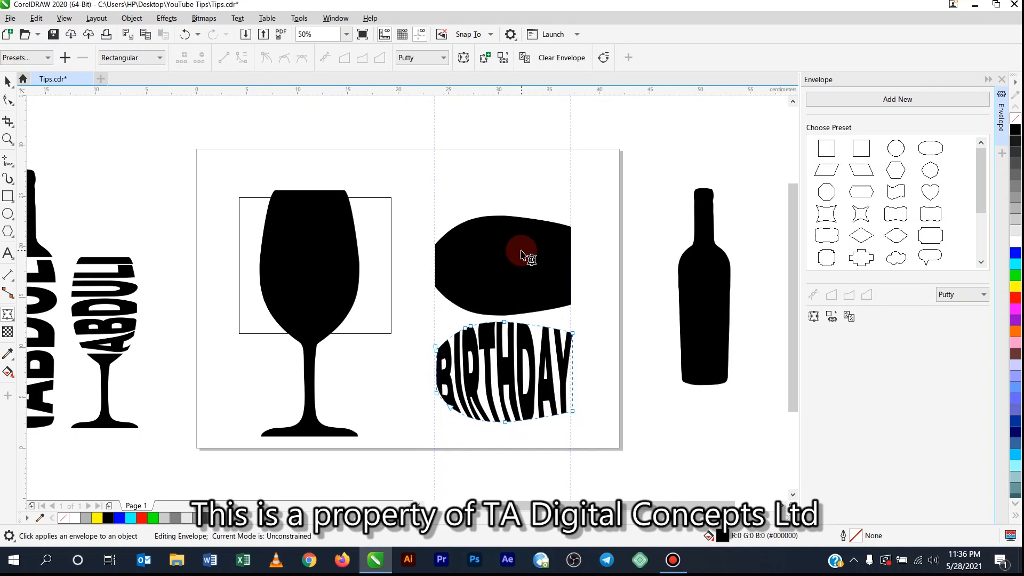
Step: Align the enveloped BIRTHDAY text with the rotated bowl along their horizontal centre line so that they overlap
{"action": "left_click", "coordinate": [6, 82]}
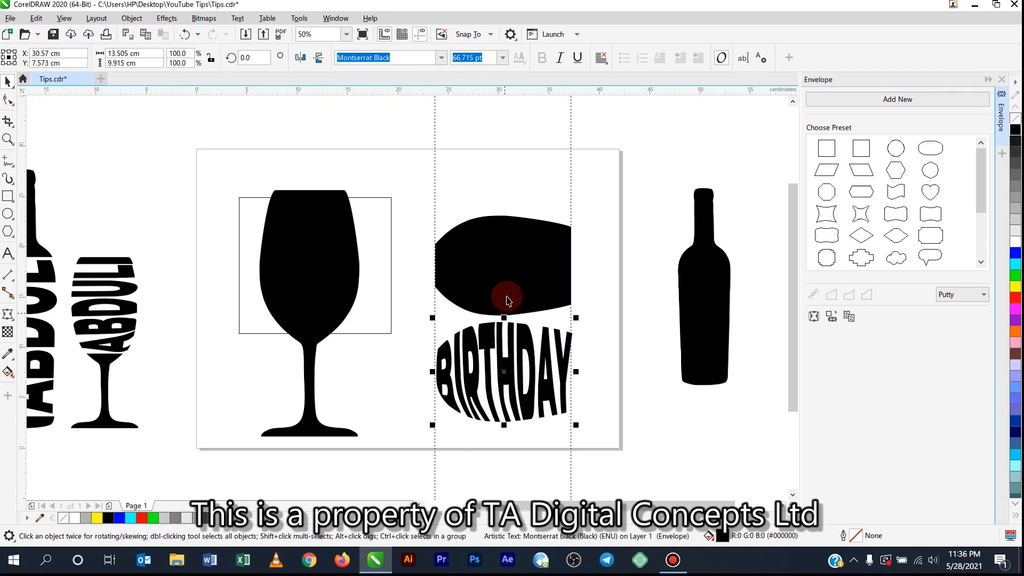
{"action": "left_click", "coordinate": [520, 276], "text": "shift"}
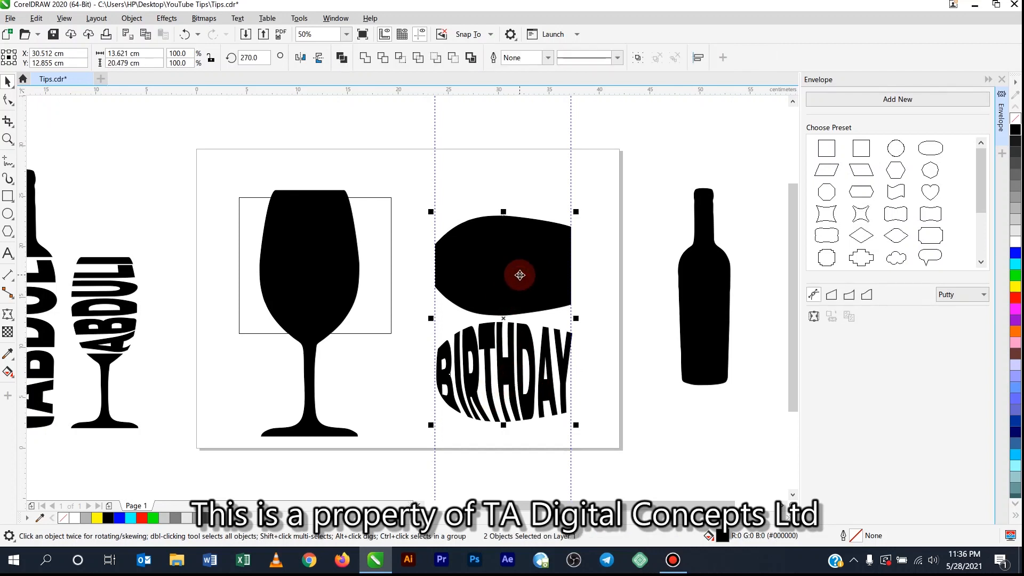
{"action": "key", "text": "e"}
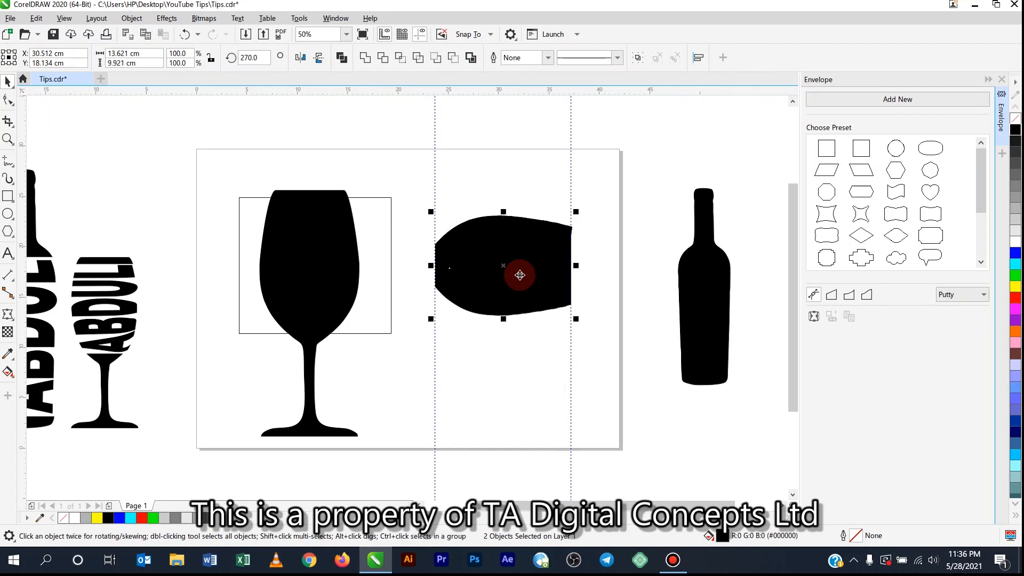
Step: Fill the BIRTHDAY text lying over the bowl with light grey, #B3B3B3
{"action": "left_click", "coordinate": [491, 380]}
{"action": "left_click", "coordinate": [492, 276]}
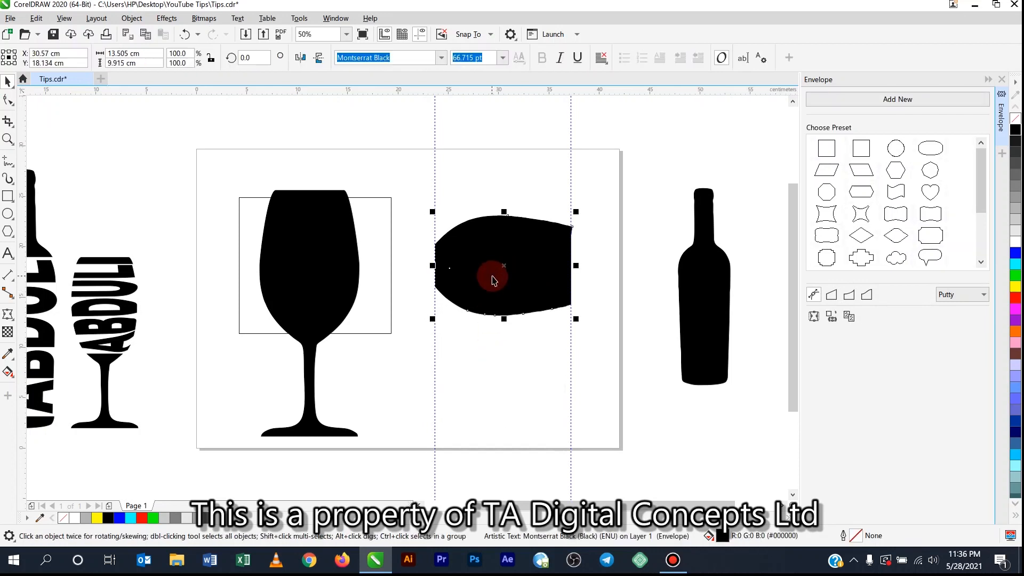
{"action": "left_click", "coordinate": [1015, 231]}
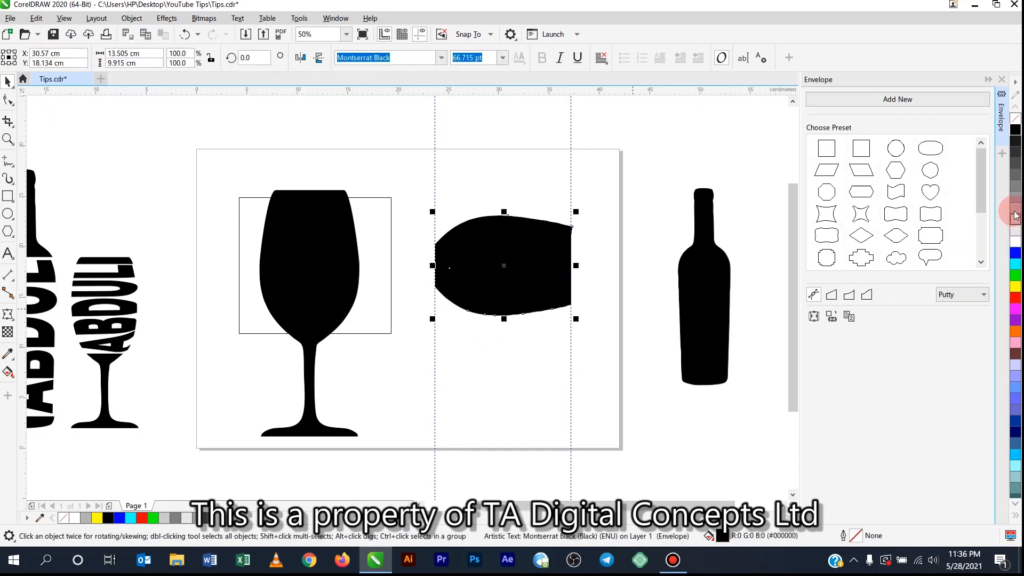
{"action": "left_click", "coordinate": [1015, 208]}
{"action": "left_click", "coordinate": [459, 378]}
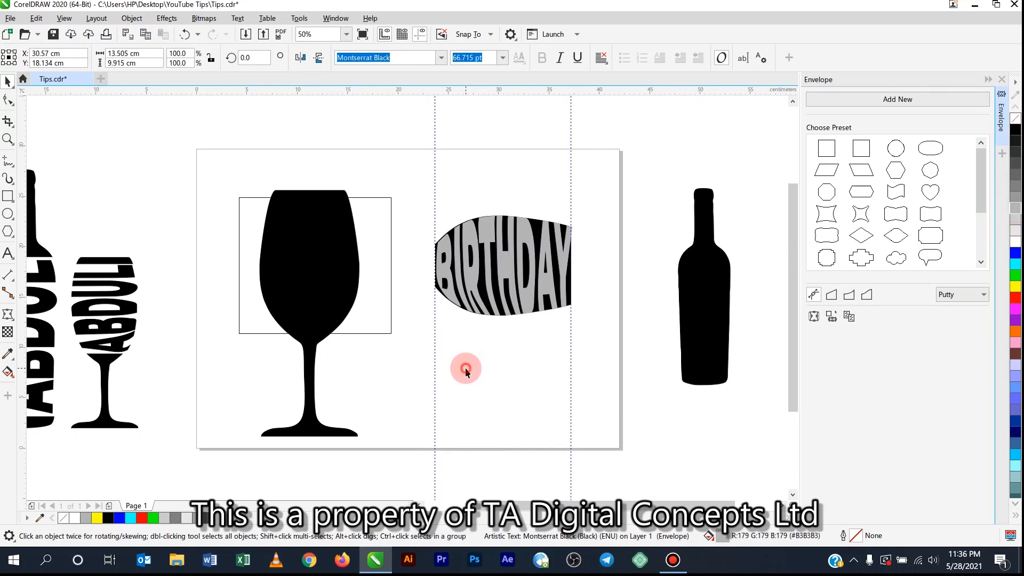
Step: Nudge the grey BIRTHDAY text slightly left over the bowl, to X 30.478 cm
{"action": "scroll", "coordinate": [442, 249], "scroll_direction": "up", "scroll_amount": 2}
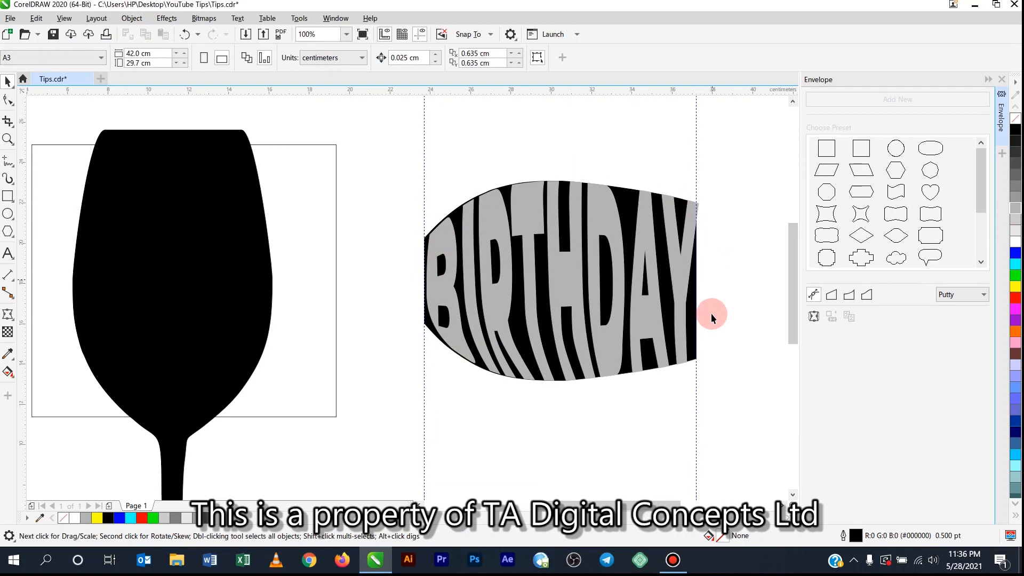
{"action": "left_click", "coordinate": [449, 248]}
{"action": "scroll", "coordinate": [442, 247], "scroll_direction": "up", "scroll_amount": 2}
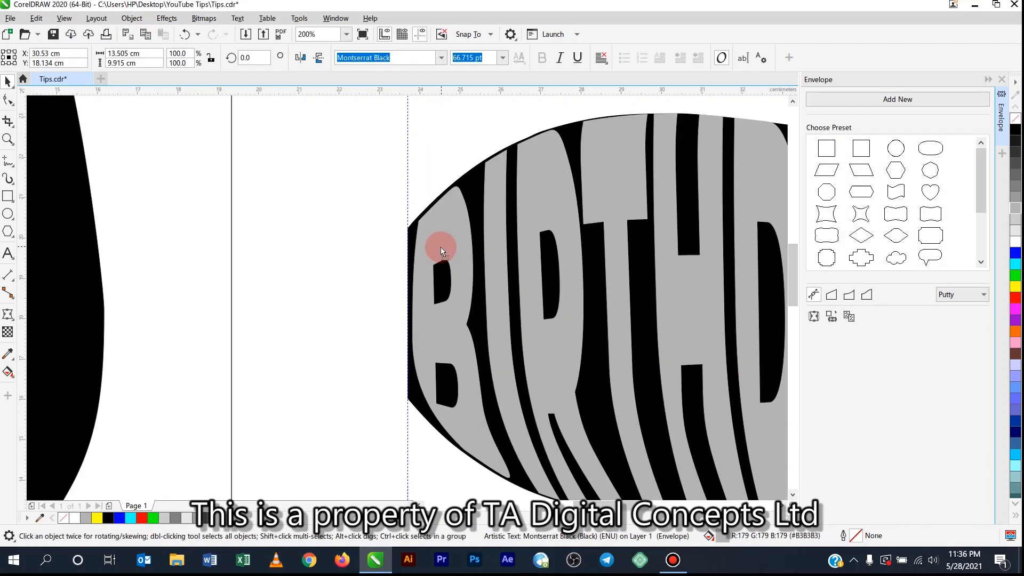
{"action": "scroll", "coordinate": [442, 247], "scroll_direction": "down", "scroll_amount": 2}
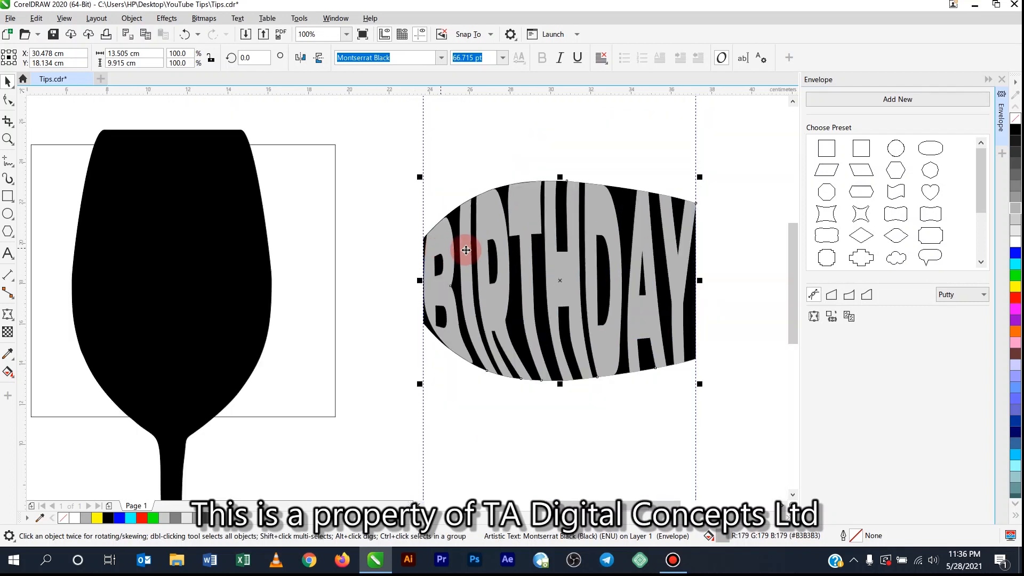
{"action": "scroll", "coordinate": [466, 250], "scroll_direction": "down", "scroll_amount": 2}
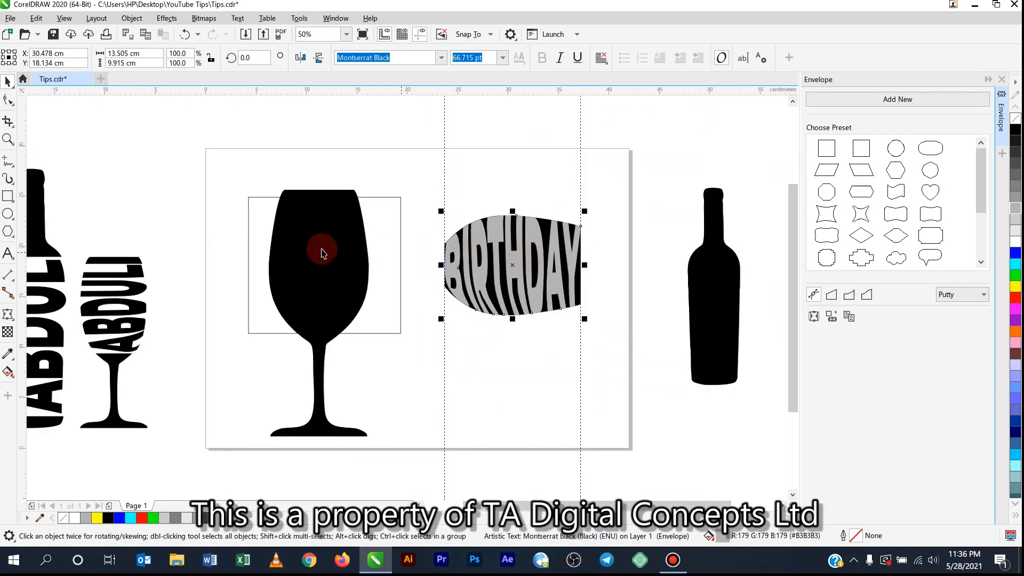
Step: Rotate the BIRTHDAY text and the bowl shape together 90 degrees counterclockwise so that the rim faces up
{"action": "left_click_drag", "start_coordinate": [609, 360], "coordinate": [427, 197]}
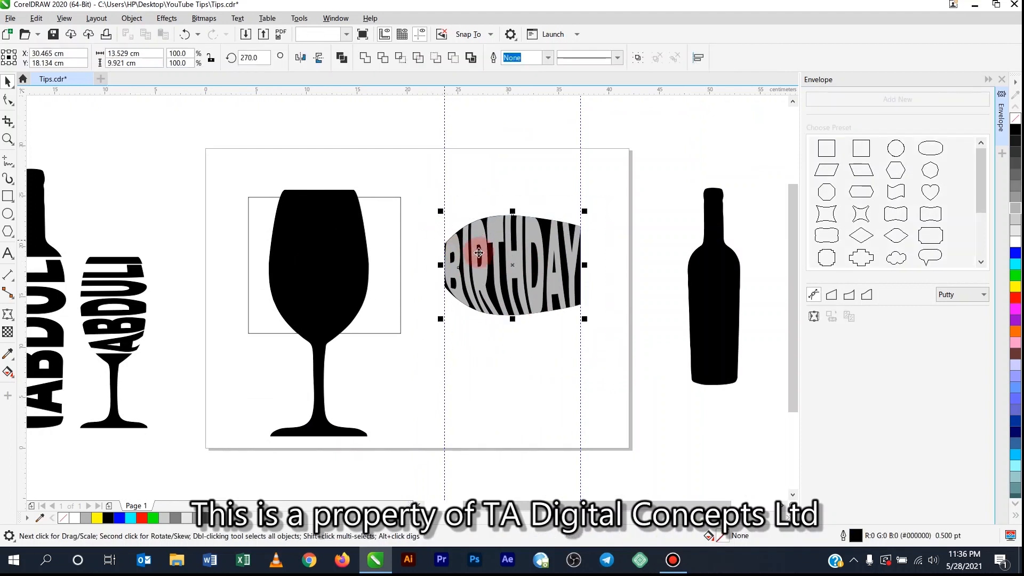
{"action": "left_click", "coordinate": [513, 261]}
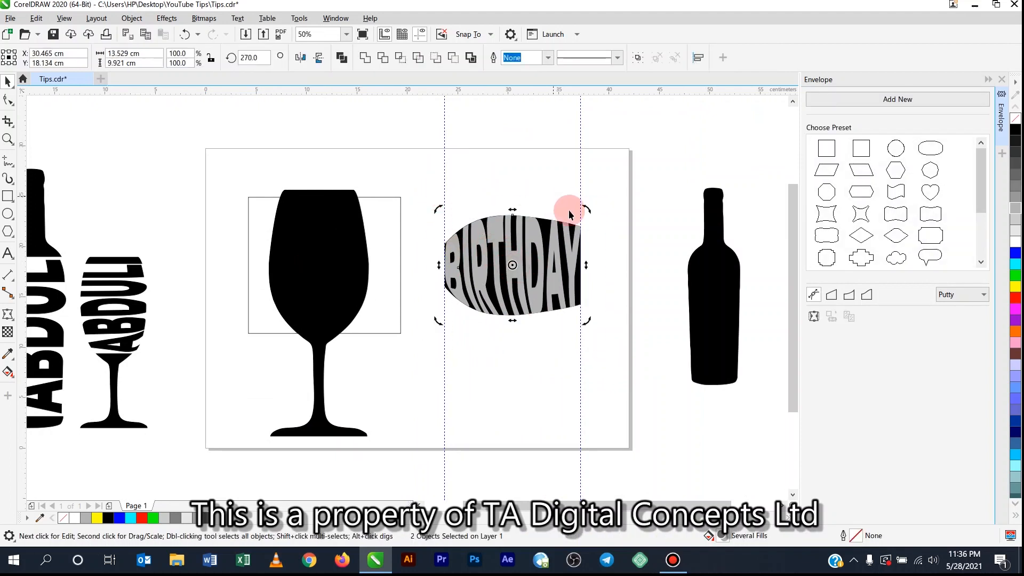
{"action": "mouse_move", "coordinate": [435, 322]}
{"action": "left_mouse_down"}
{"action": "mouse_move", "coordinate": [487, 354]}
{"action": "mouse_move", "coordinate": [579, 361]}
{"action": "mouse_move", "coordinate": [602, 339]}
{"action": "mouse_move", "coordinate": [588, 349]}
{"action": "left_mouse_up"}
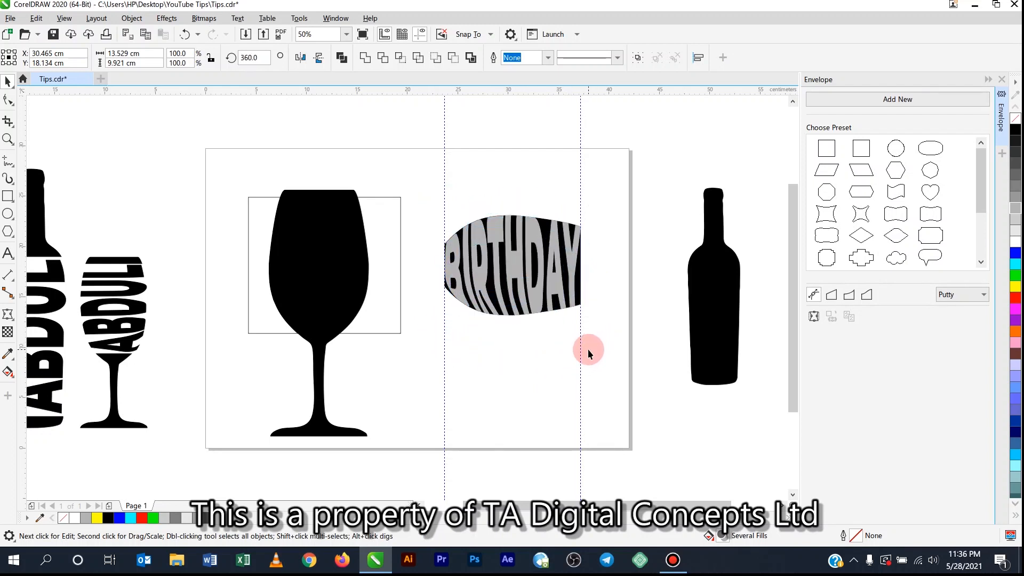
{"action": "left_click", "coordinate": [520, 363]}
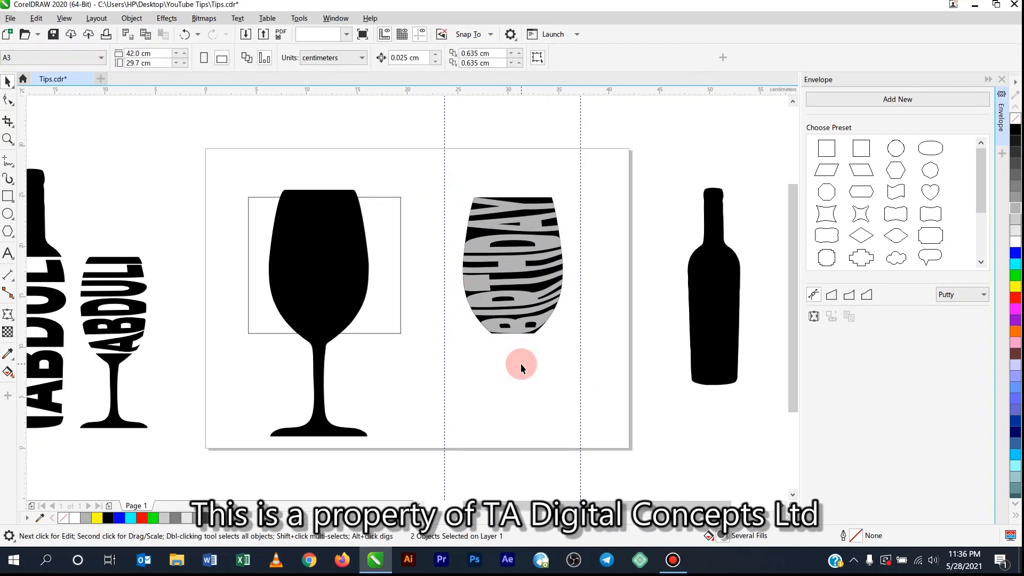
Step: Trim the rectangle's area out of the wine glass, and delete the rectangle
{"action": "left_click", "coordinate": [398, 331]}
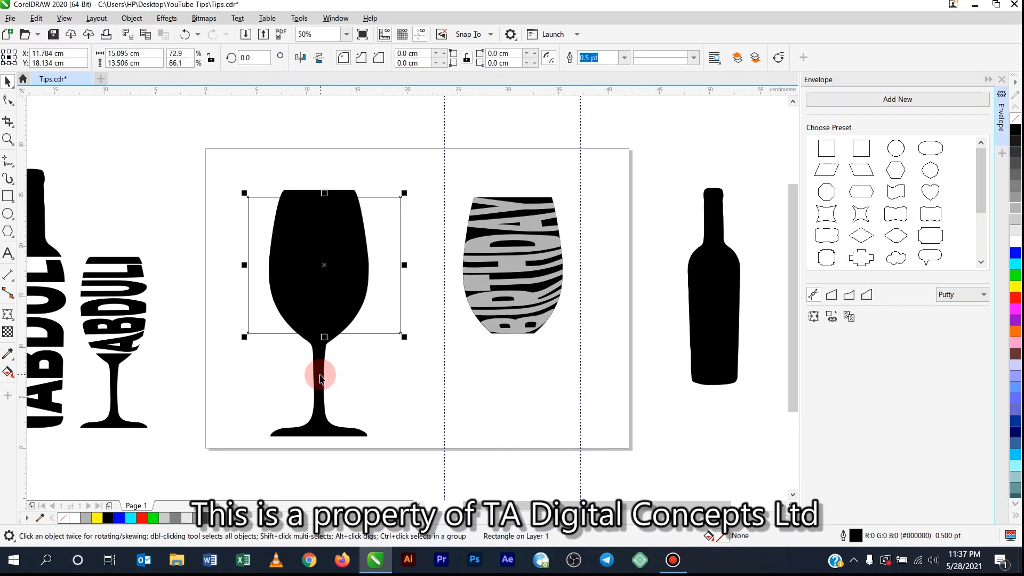
{"action": "left_click", "coordinate": [320, 376], "text": "shift"}
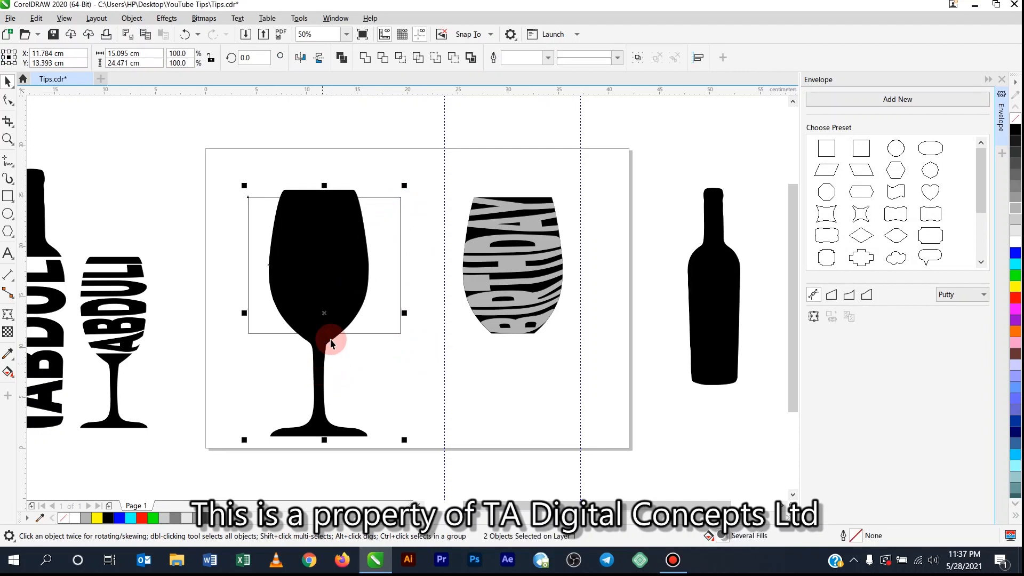
{"action": "left_click", "coordinate": [383, 59]}
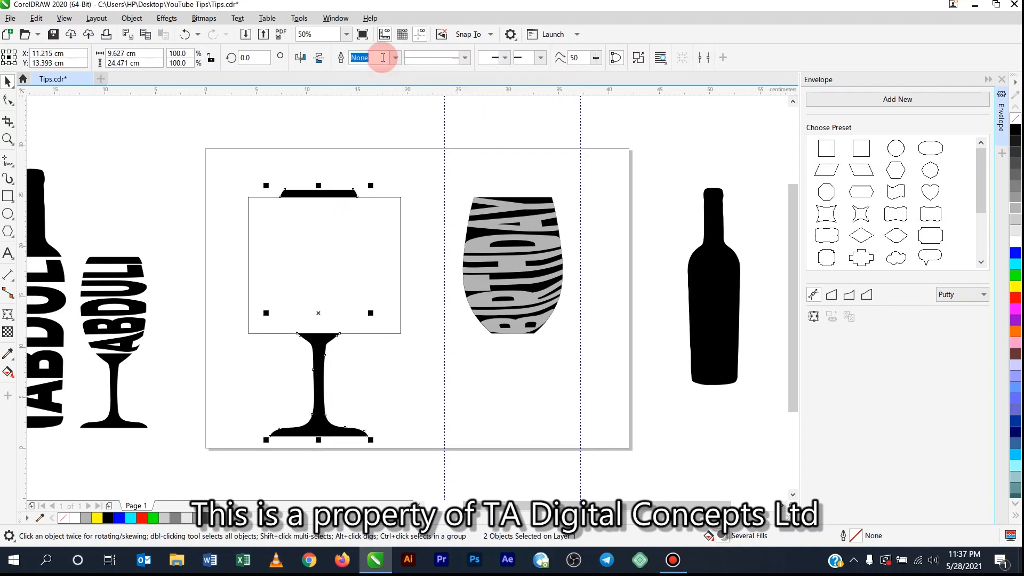
{"action": "left_click", "coordinate": [384, 224]}
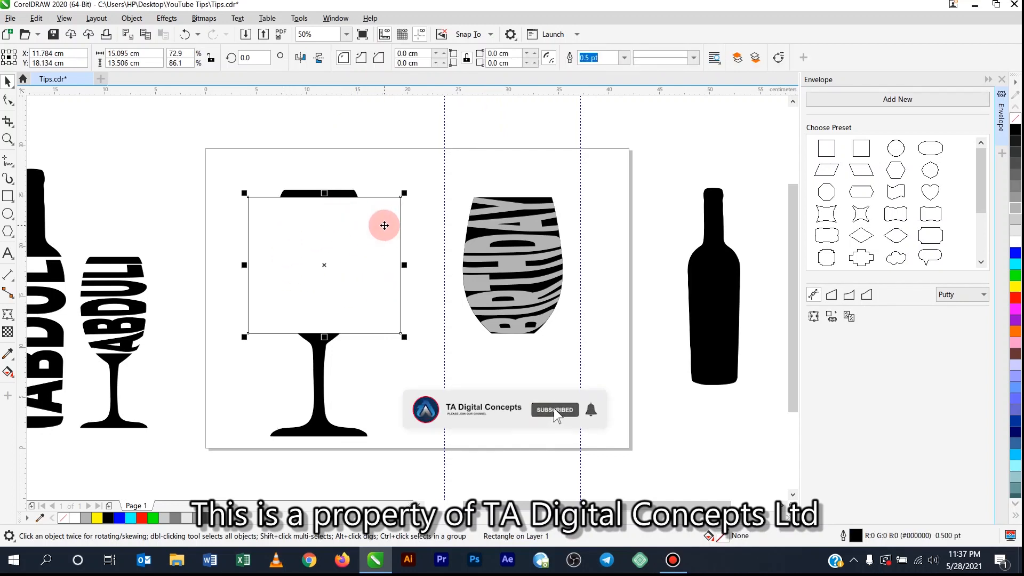
{"action": "key", "text": "Delete"}
{"action": "left_click", "coordinate": [303, 176]}
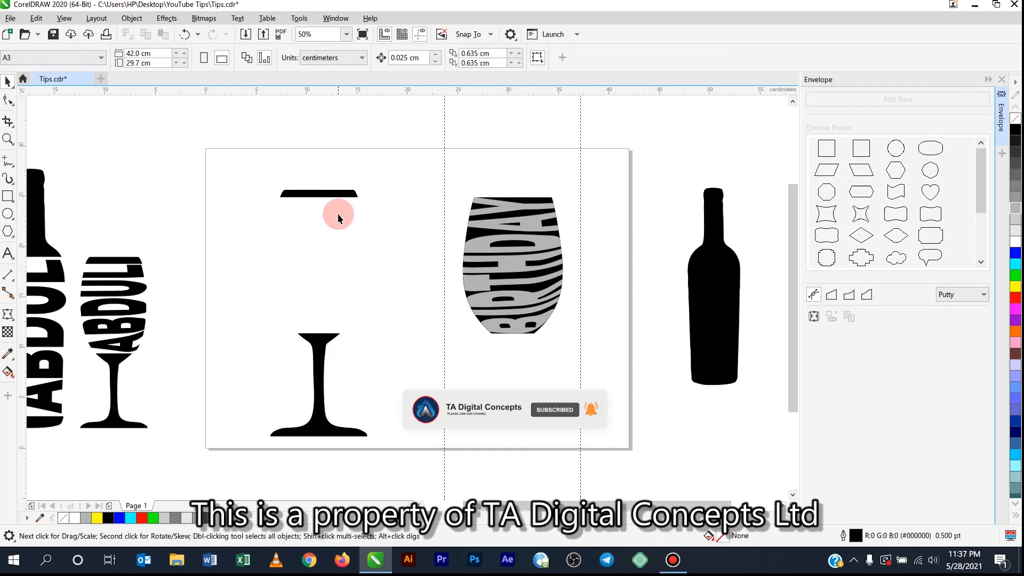
Step: Align the grey BIRTHDAY text to the trimmed glass's vertical centre line so that it fills the gap between rim and stem
{"action": "left_click", "coordinate": [511, 263]}
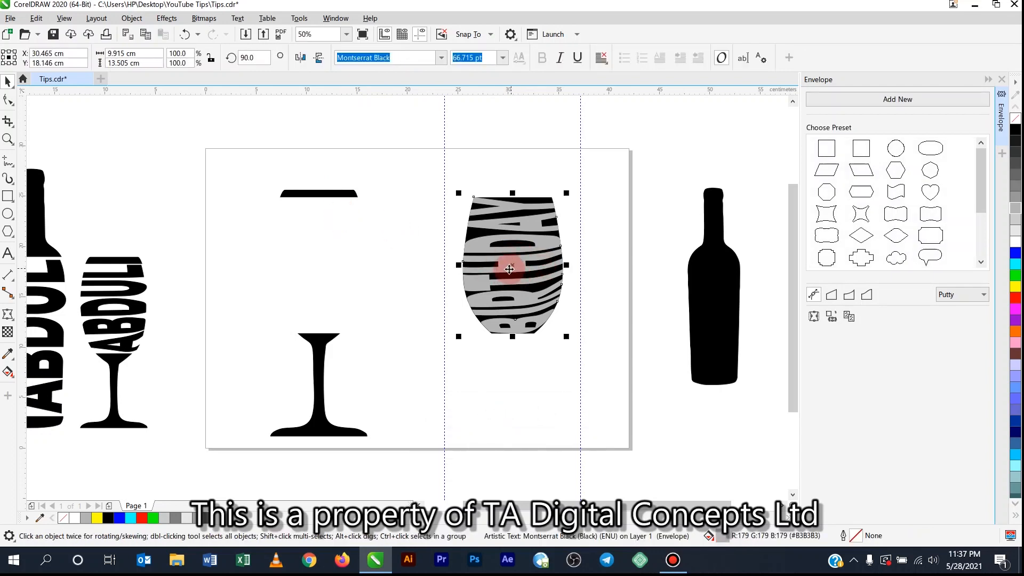
{"action": "left_click", "coordinate": [320, 197], "text": "shift"}
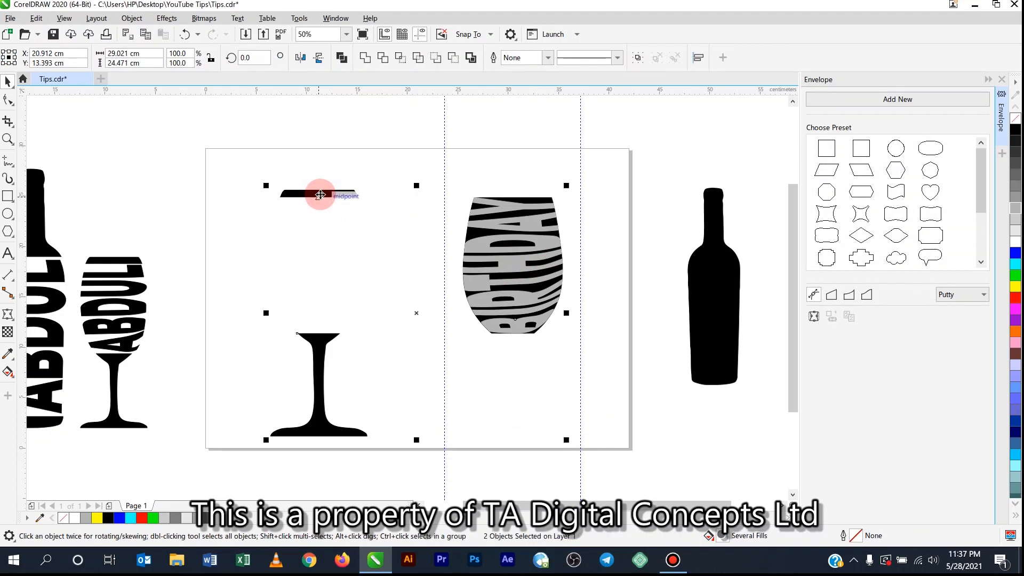
{"action": "key", "text": "c"}
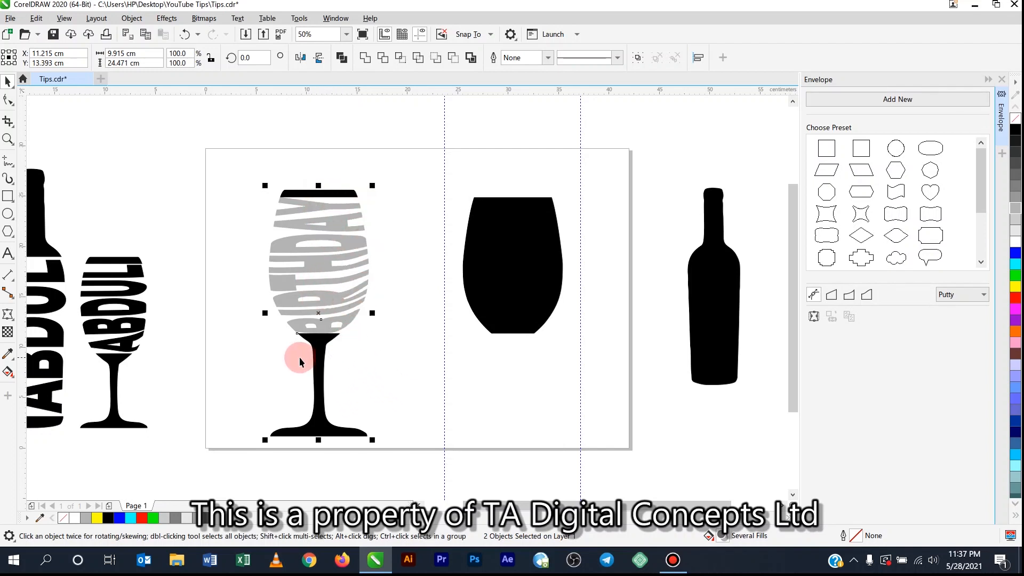
Step: Scale the grey BIRTHDAY text down about its centre to 9.496 by 12.935 cm, leaving small gaps to the rim and stem
{"action": "left_click", "coordinate": [231, 261]}
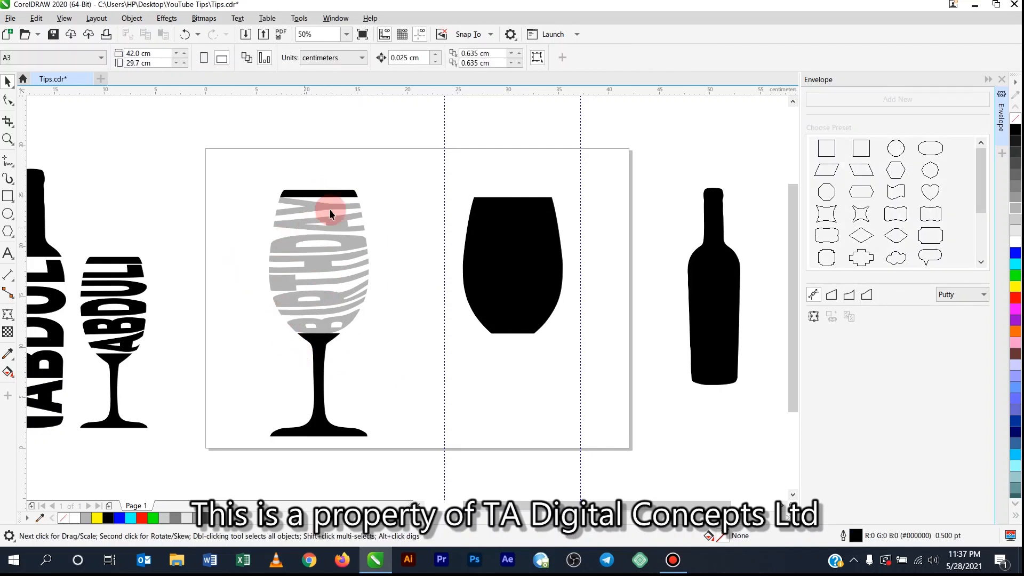
{"action": "left_click", "coordinate": [332, 297]}
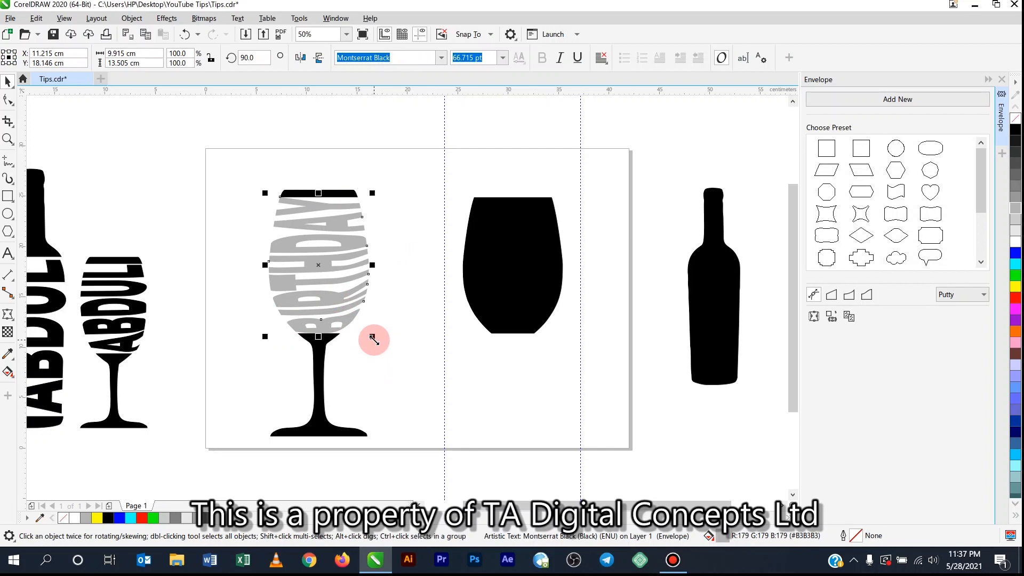
{"action": "left_click_drag", "start_coordinate": [374, 339], "coordinate": [372, 339]}
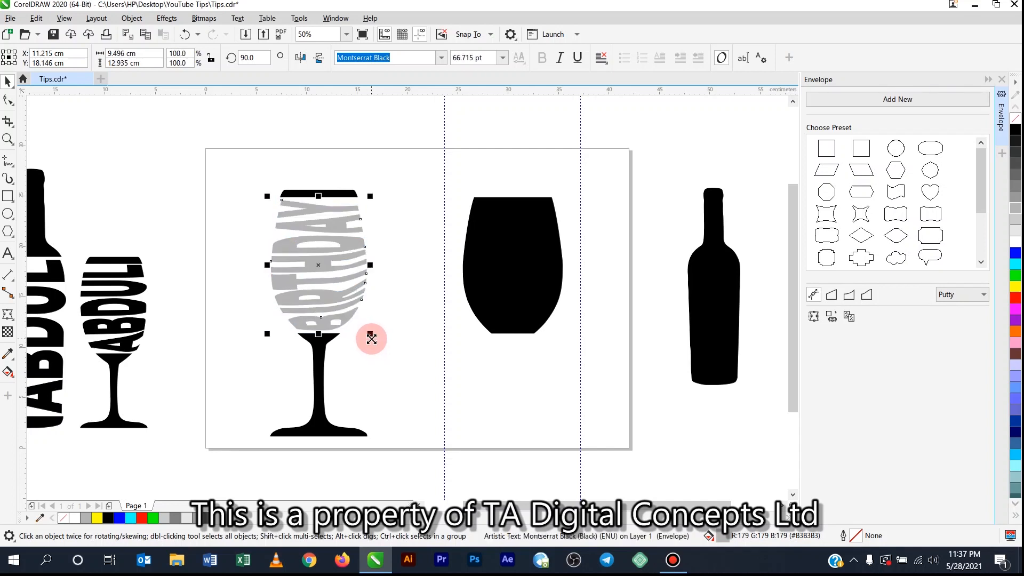
{"action": "left_click", "coordinate": [394, 341]}
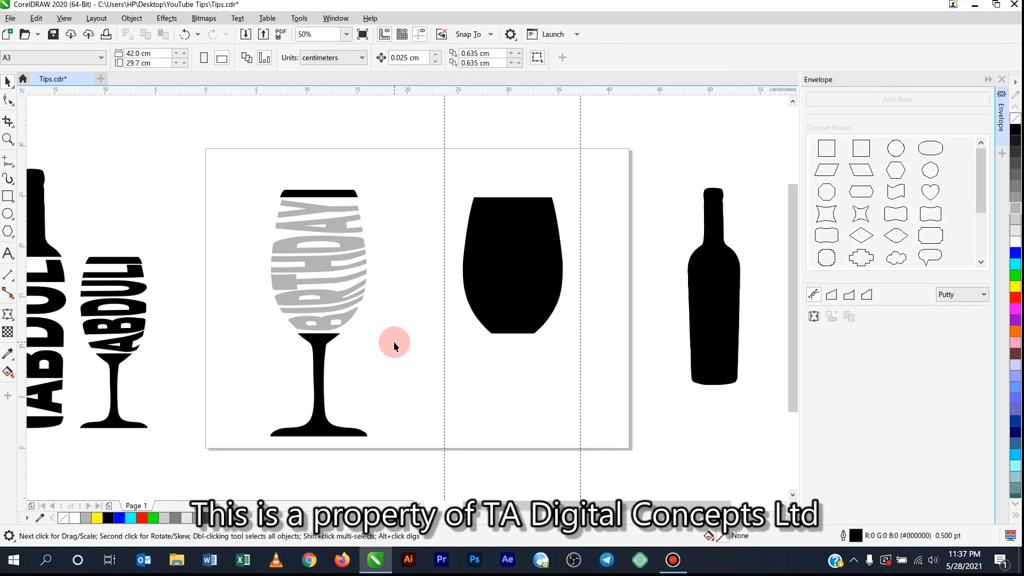
Step: Fill the BIRTHDAY text with black and delete the leftover black bowl shape beside the glass
{"action": "left_click", "coordinate": [352, 315]}
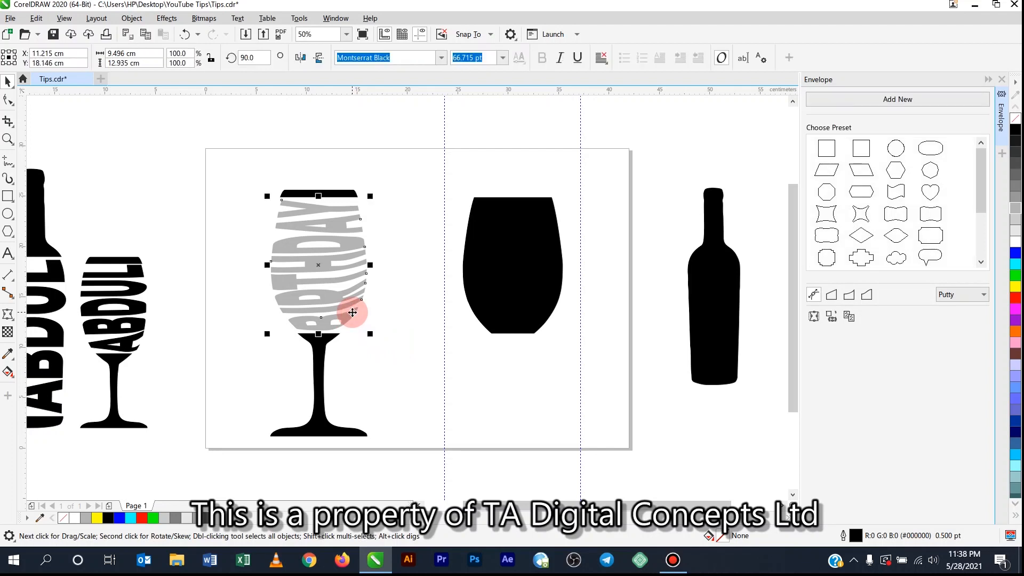
{"action": "left_click", "coordinate": [1016, 130]}
{"action": "left_click", "coordinate": [411, 380]}
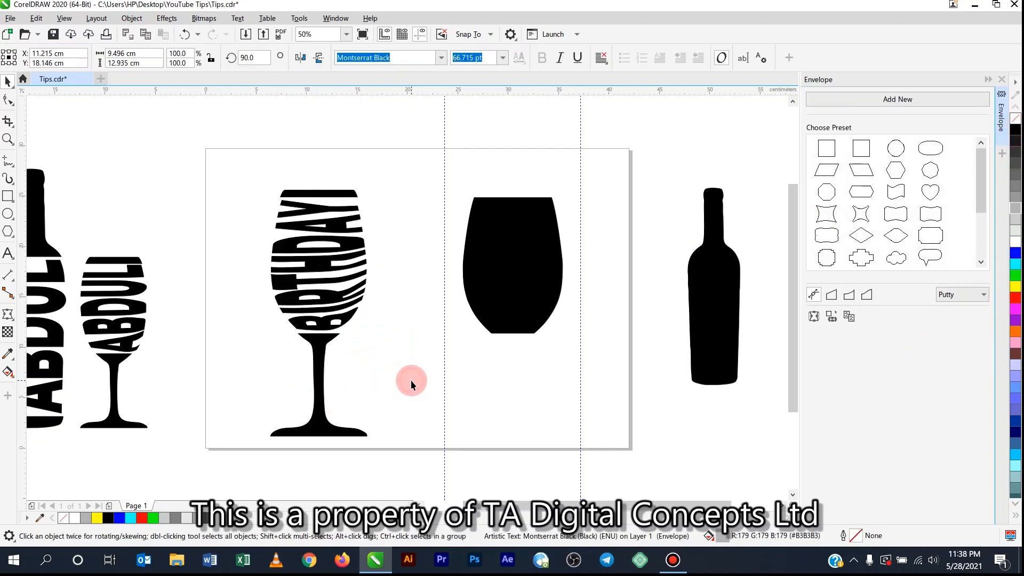
{"action": "left_click", "coordinate": [531, 280]}
{"action": "key", "text": "Delete"}
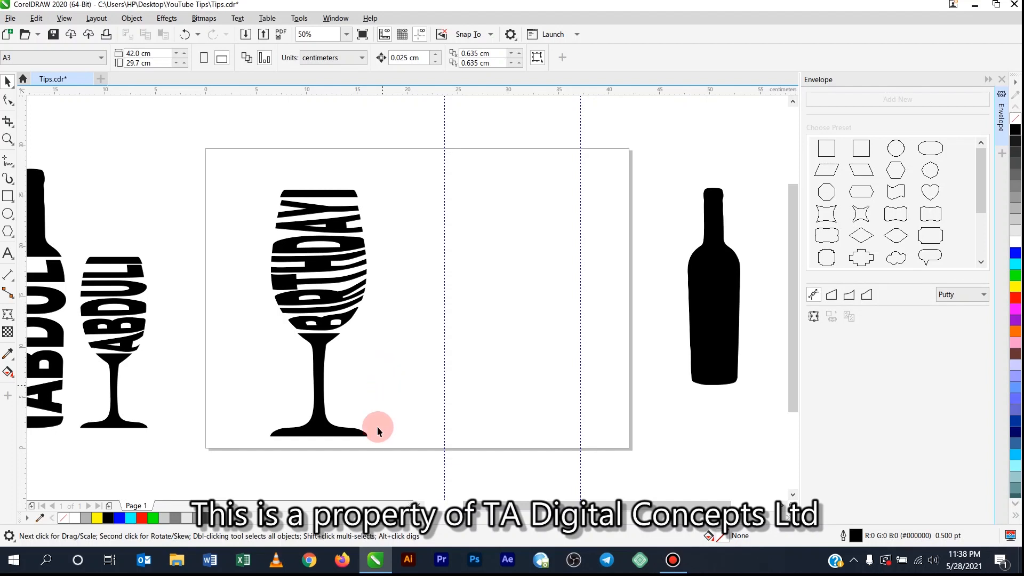
Step: Move the complete BIRTHDAY glass horizontally toward the page's left edge
{"action": "left_click_drag", "start_coordinate": [393, 463], "coordinate": [255, 174]}
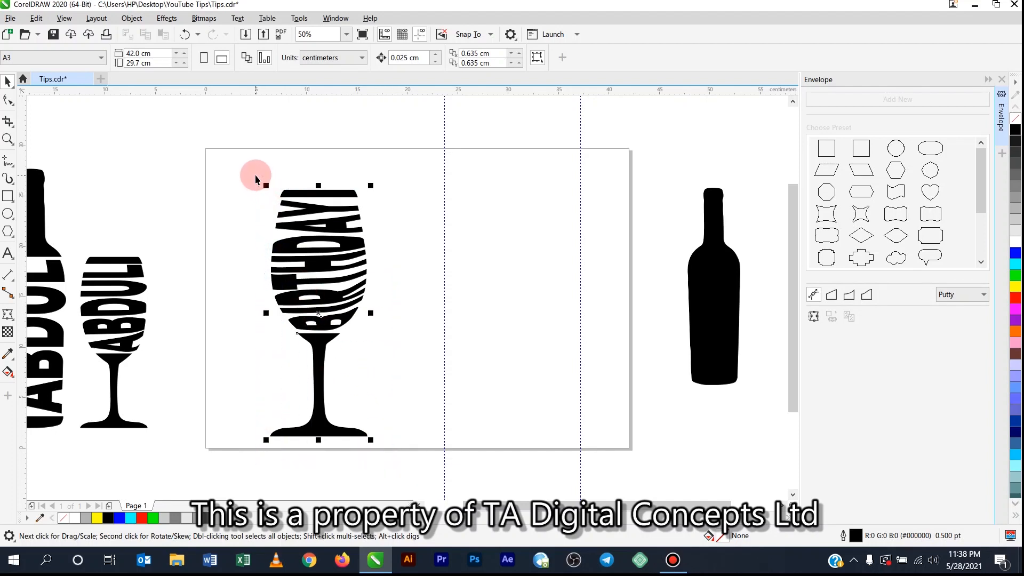
{"action": "left_click_drag", "start_coordinate": [312, 247], "coordinate": [286, 230]}
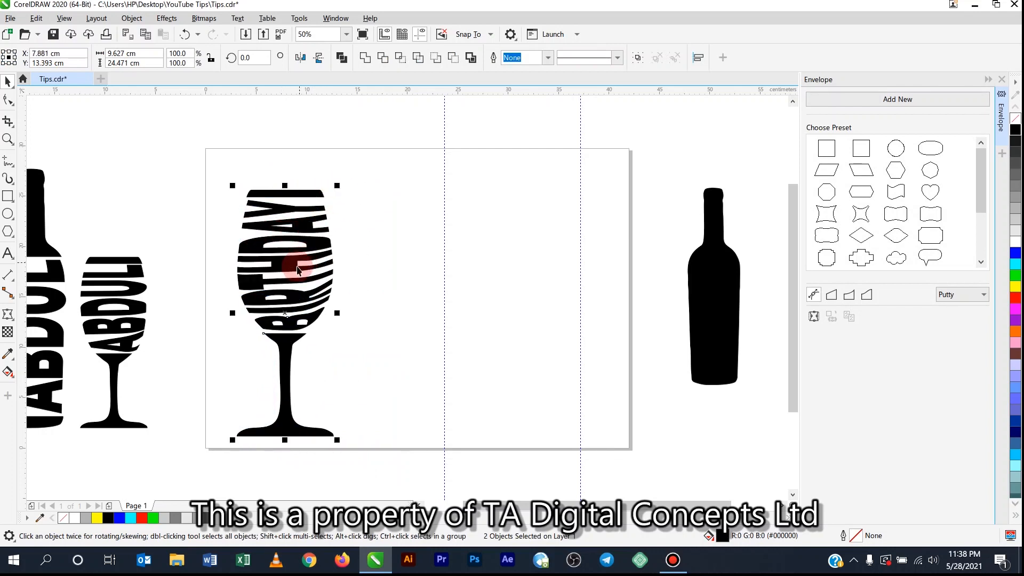
{"action": "mouse_move", "coordinate": [294, 266]}
{"action": "left_mouse_down"}
{"action": "mouse_move", "coordinate": [378, 272]}
{"action": "mouse_move", "coordinate": [279, 267]}
{"action": "left_mouse_up"}
{"action": "left_click", "coordinate": [490, 321]}
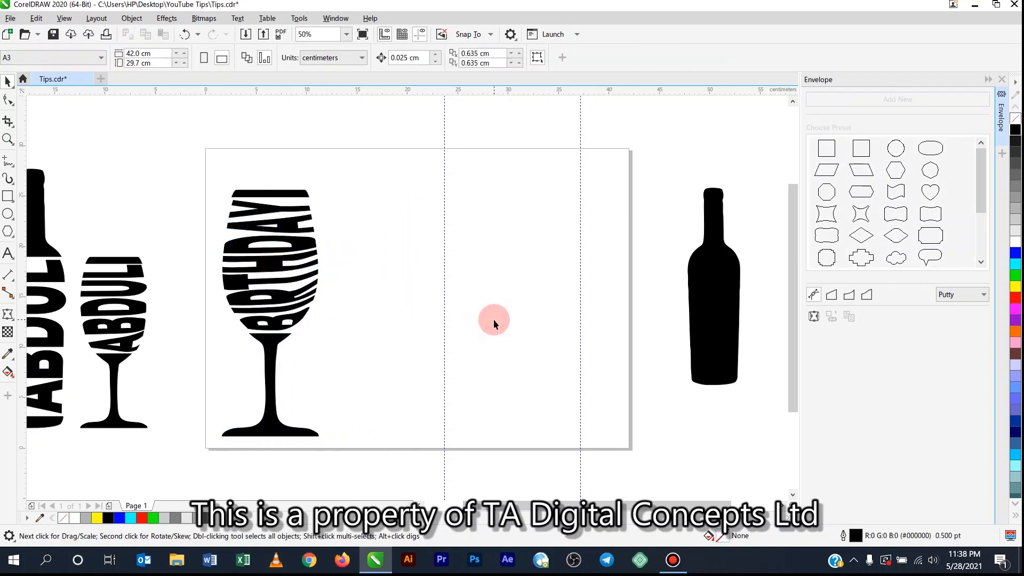
Step: Bring the black bottle onto the page, enlarge it to about 7.3 by 27.6 cm, and place it beside the glass at X 21.958 cm
{"action": "left_click", "coordinate": [722, 309]}
{"action": "left_click_drag", "start_coordinate": [550, 335], "coordinate": [513, 348]}
{"action": "left_click_drag", "start_coordinate": [535, 240], "coordinate": [581, 158]}
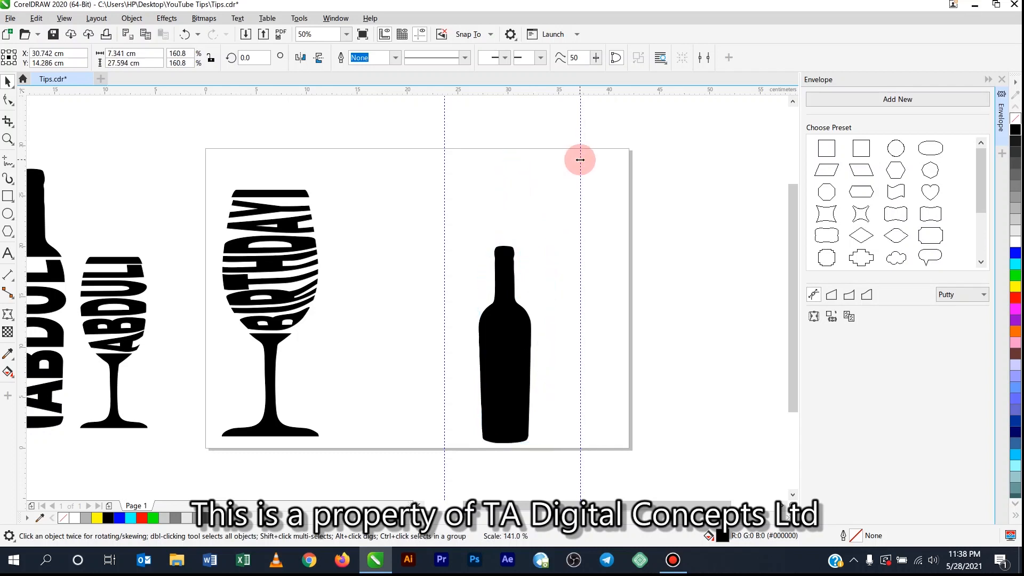
{"action": "left_click_drag", "start_coordinate": [529, 319], "coordinate": [442, 323]}
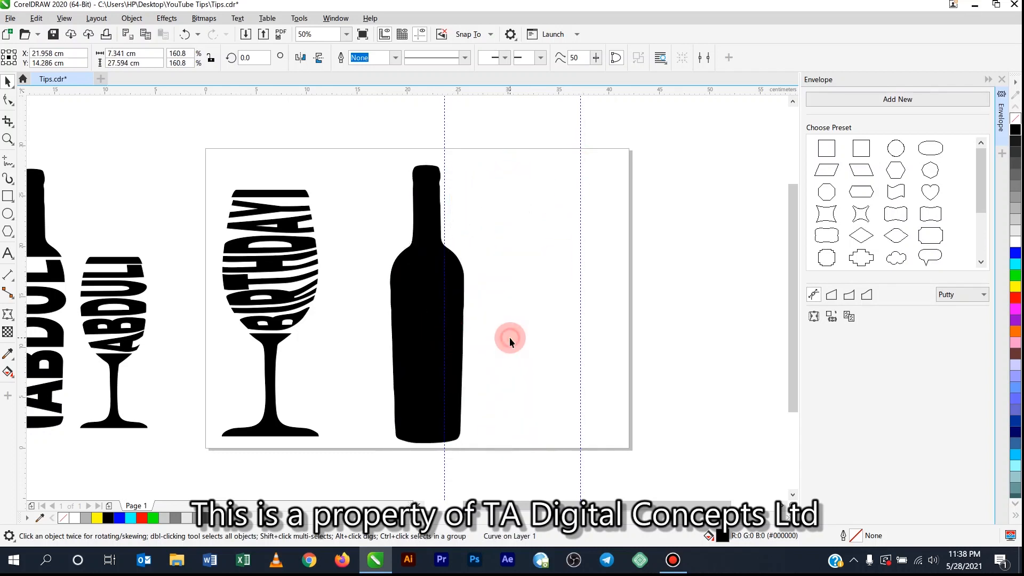
{"action": "left_click", "coordinate": [510, 337]}
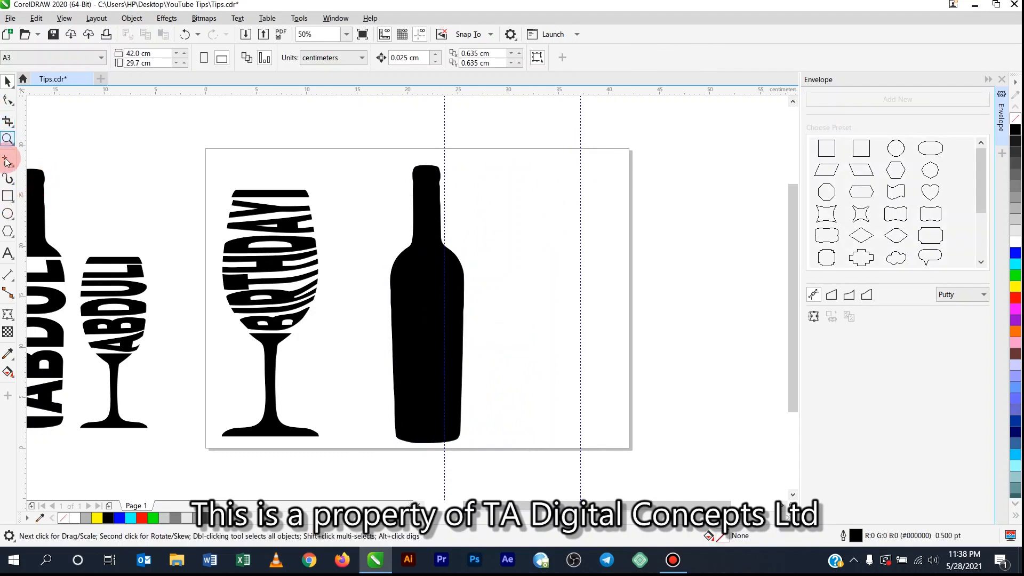
Step: Draw a rectangle about 12.4 by 16.8 cm across the bottle's body, from just below the shoulder to just above the base
{"action": "left_click", "coordinate": [7, 198]}
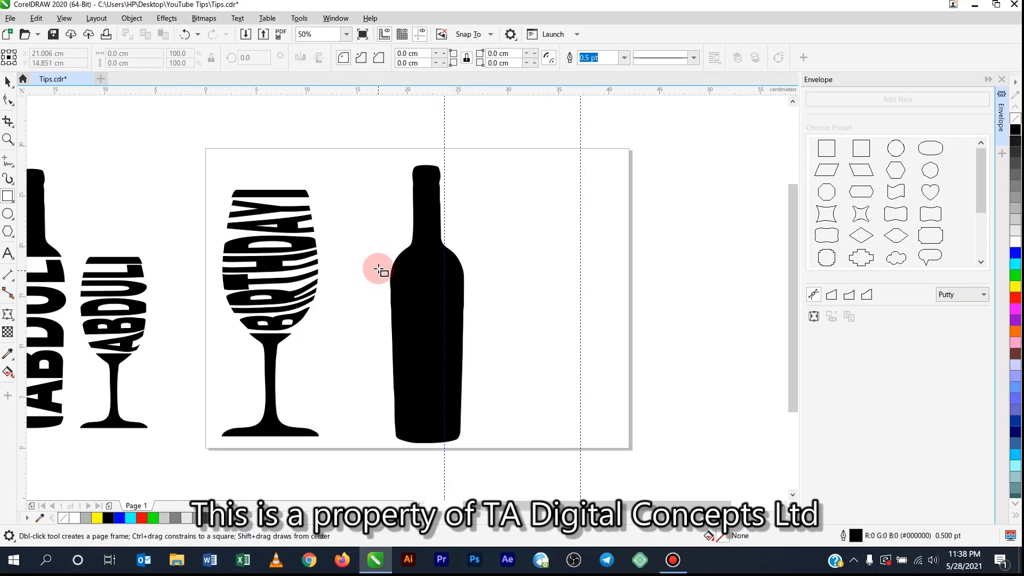
{"action": "left_click_drag", "start_coordinate": [372, 269], "coordinate": [497, 430]}
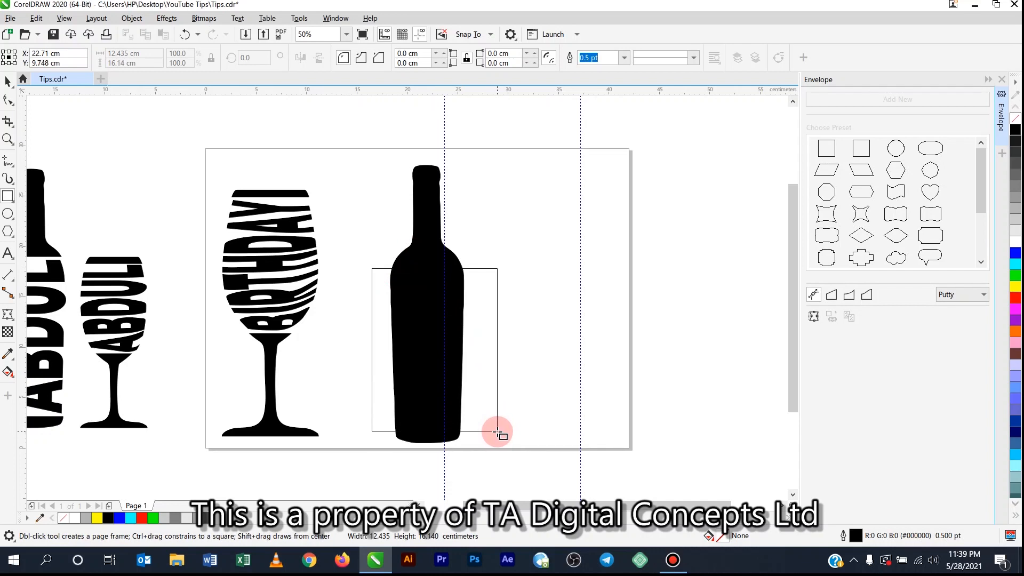
{"action": "left_click_drag", "start_coordinate": [497, 430], "coordinate": [497, 430]}
{"action": "left_click_drag", "start_coordinate": [435, 264], "coordinate": [435, 258]}
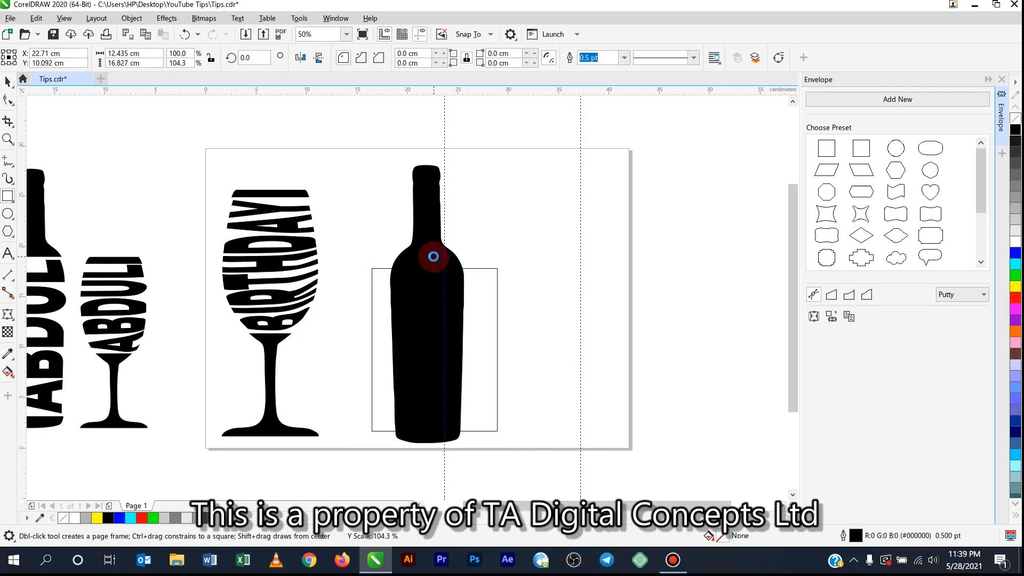
Step: Intersect the rectangle with the bottle to create a separate shape of the bottle's body
{"action": "left_click", "coordinate": [3, 91]}
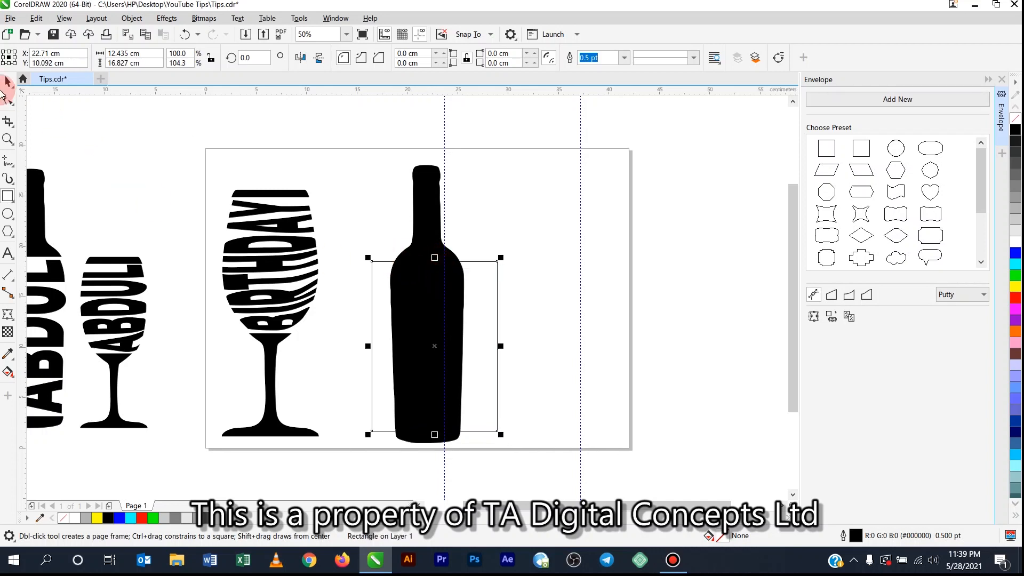
{"action": "left_click", "coordinate": [425, 222], "text": "shift"}
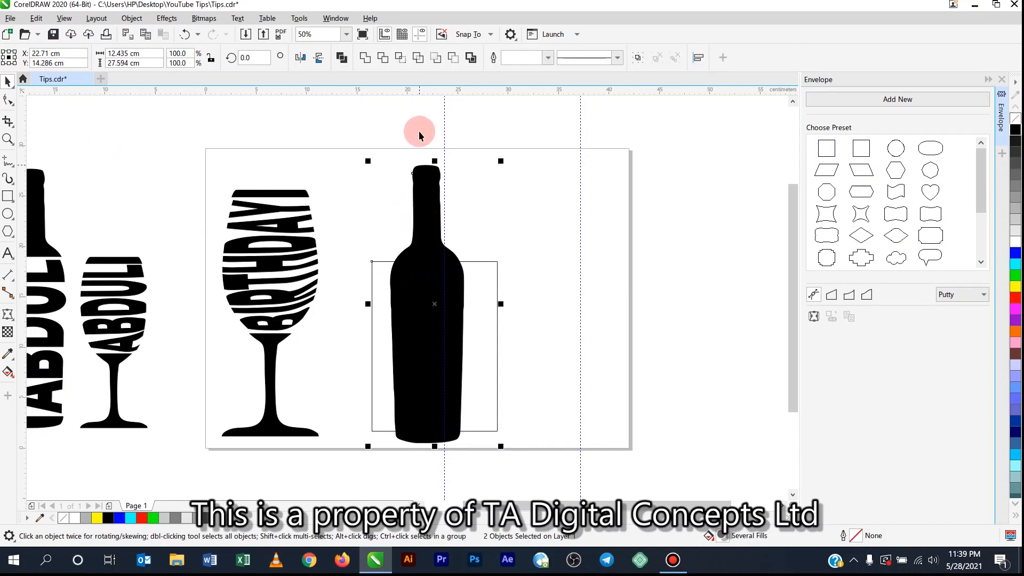
{"action": "left_click", "coordinate": [402, 58]}
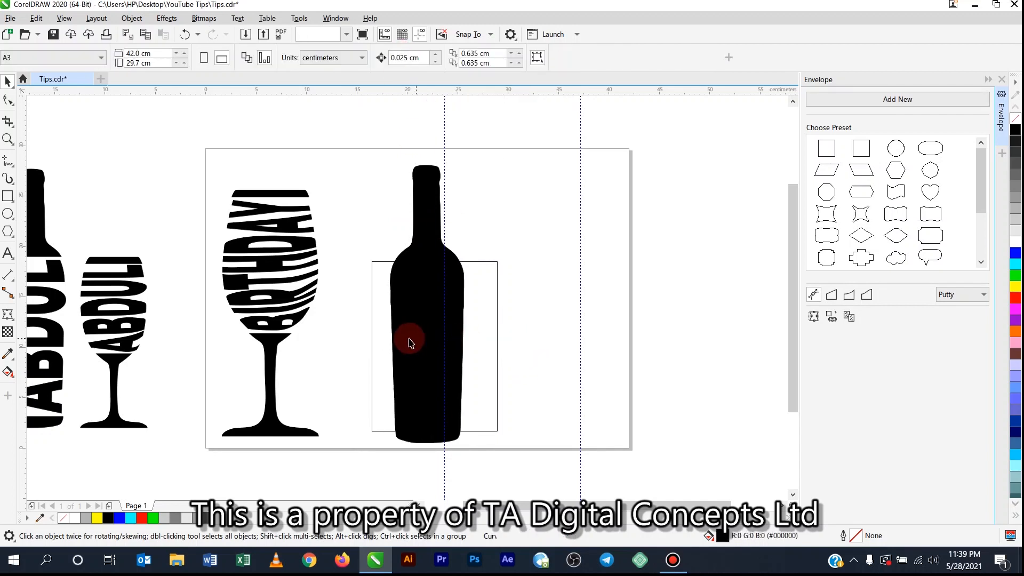
{"action": "left_click", "coordinate": [415, 300]}
{"action": "left_click", "coordinate": [545, 319]}
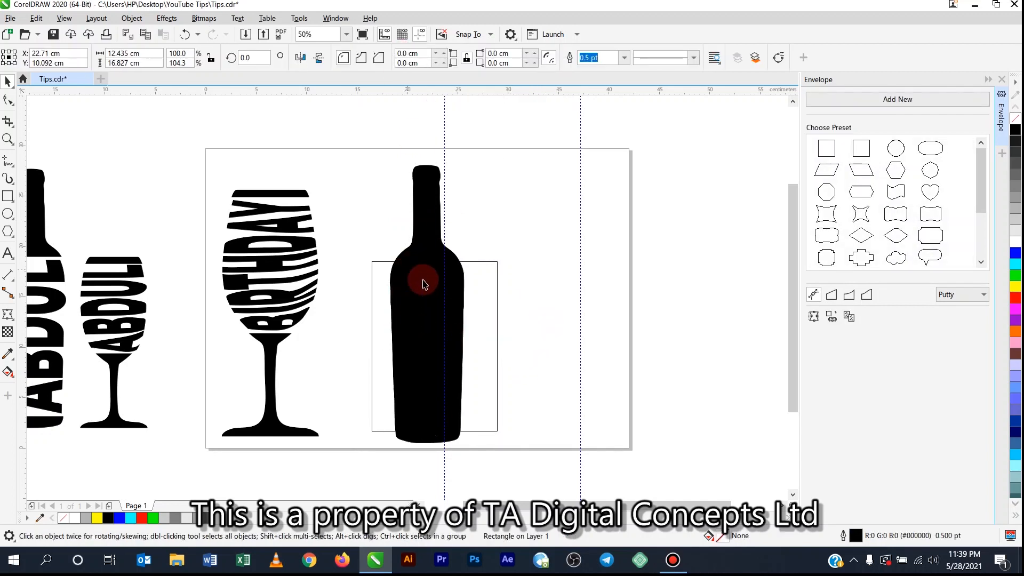
{"action": "left_click", "coordinate": [381, 283]}
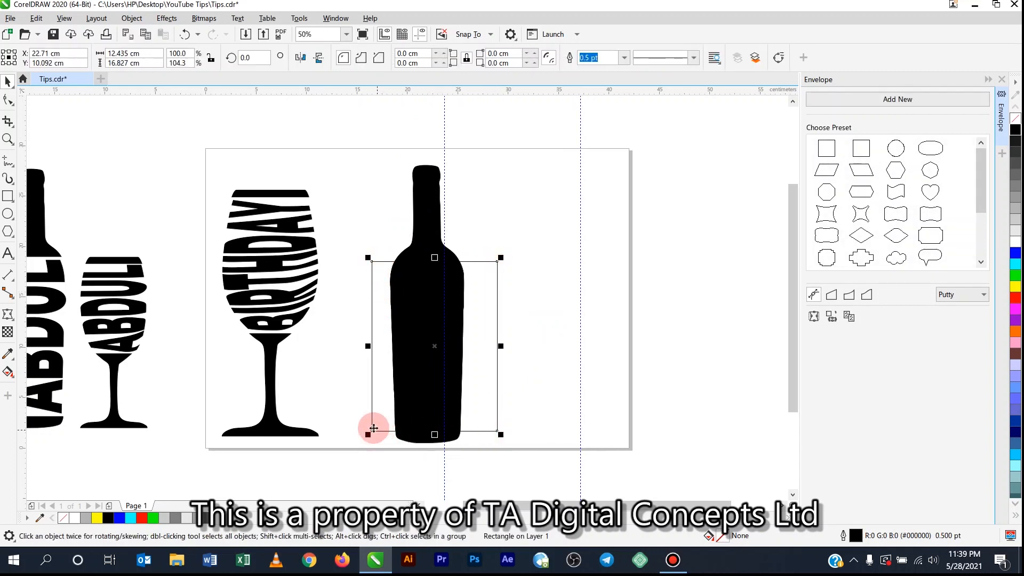
{"action": "left_click", "coordinate": [554, 365]}
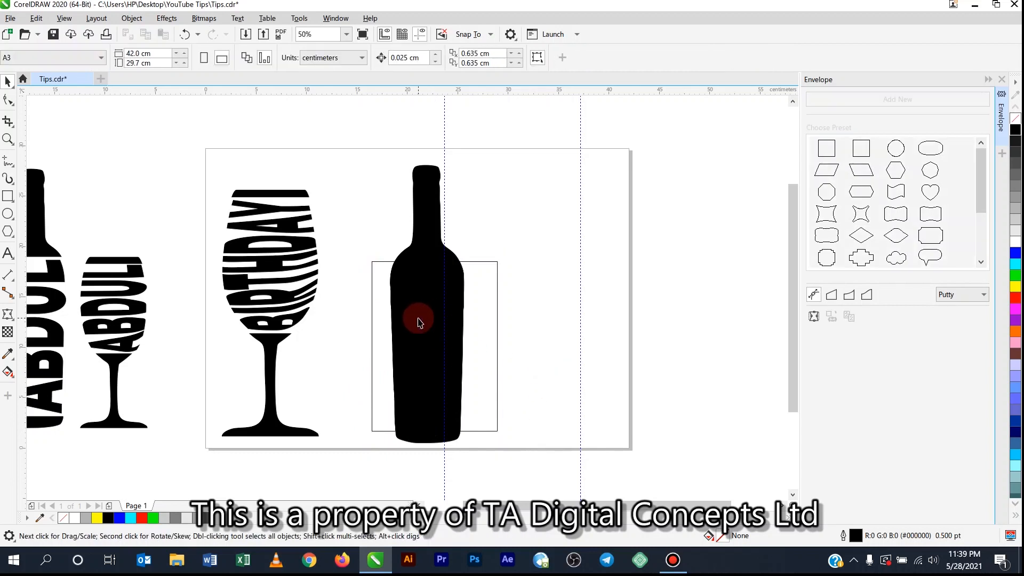
Step: Move the intersected body shape horizontally to X 41.204 cm, clear of the bottle, and rotate it 90 degrees clockwise
{"action": "left_click", "coordinate": [419, 322]}
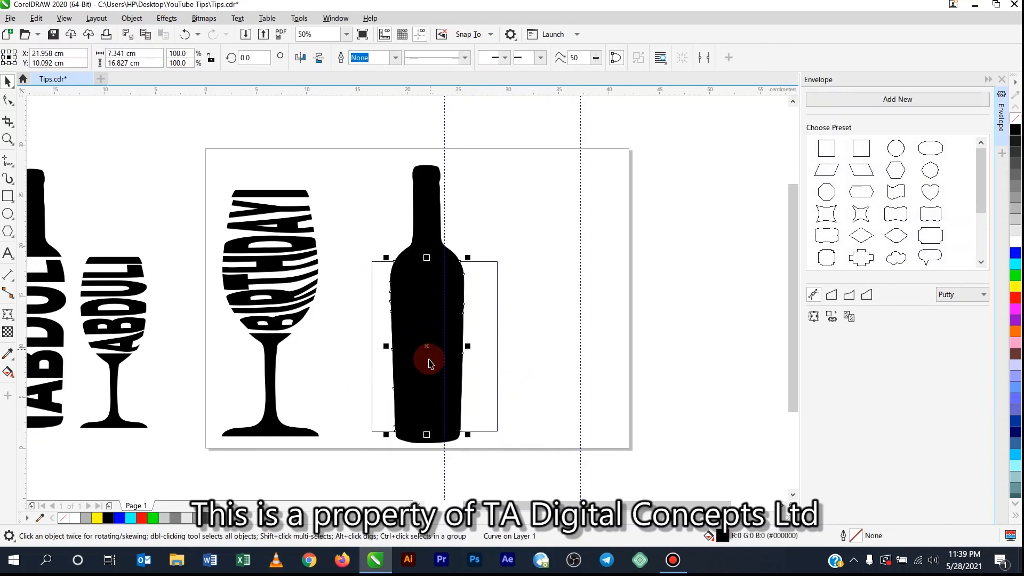
{"action": "left_click_drag", "start_coordinate": [427, 346], "coordinate": [621, 346]}
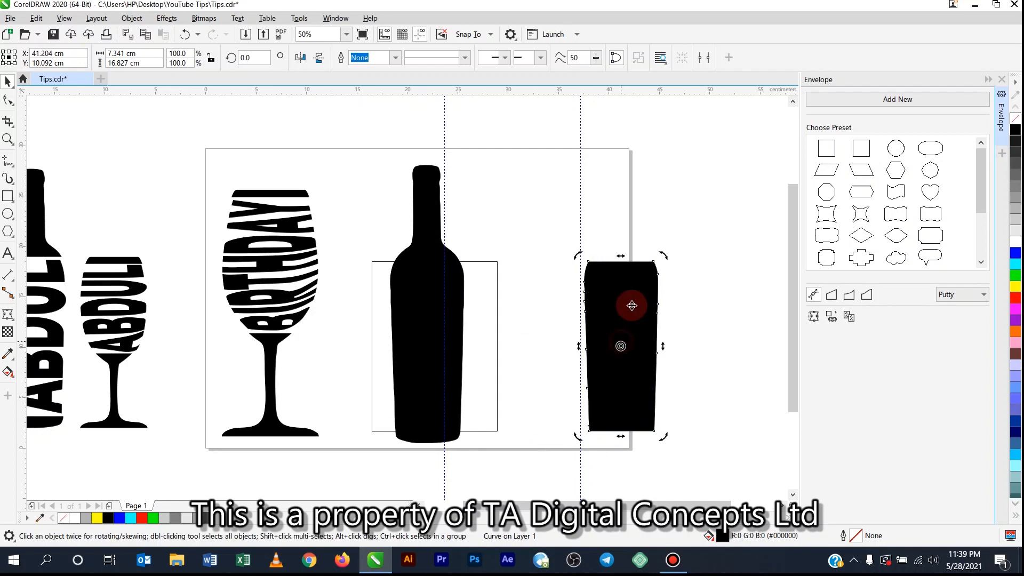
{"action": "left_click_drag", "start_coordinate": [666, 256], "coordinate": [757, 426]}
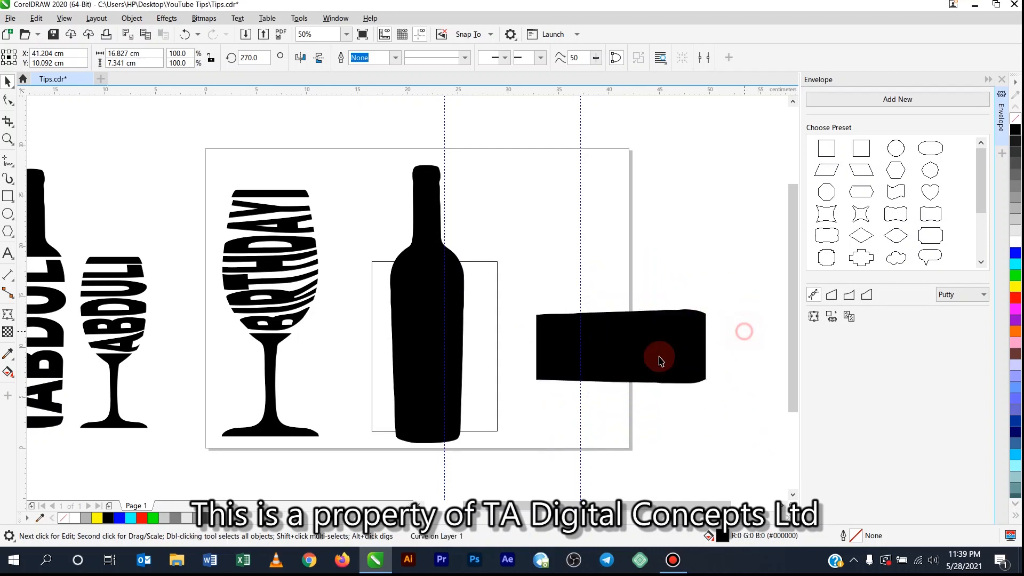
{"action": "key", "text": "Escape"}
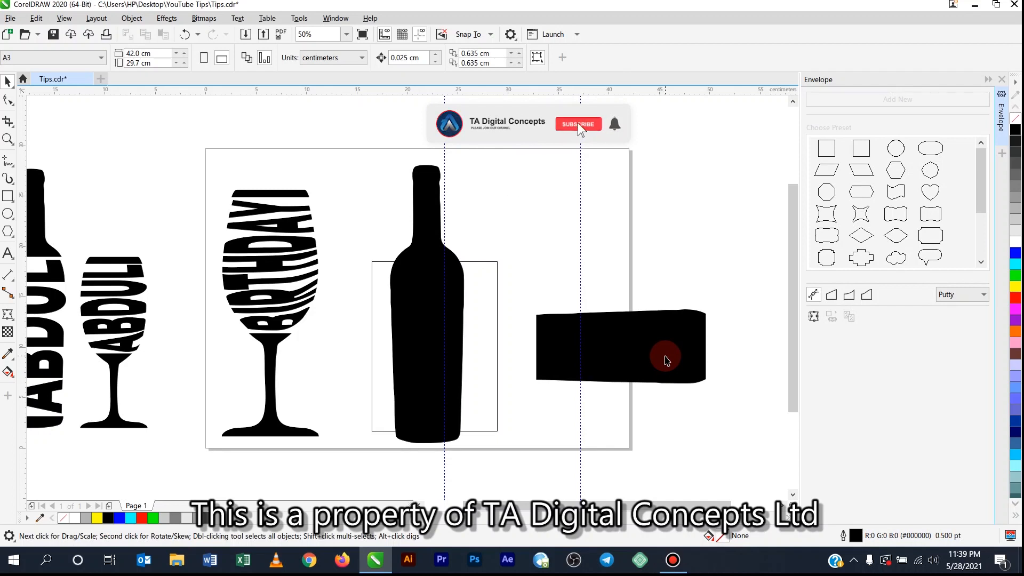
Step: Add the artistic text HAPPY below the rotated body shape
{"action": "left_click", "coordinate": [8, 255]}
{"action": "left_click", "coordinate": [530, 422]}
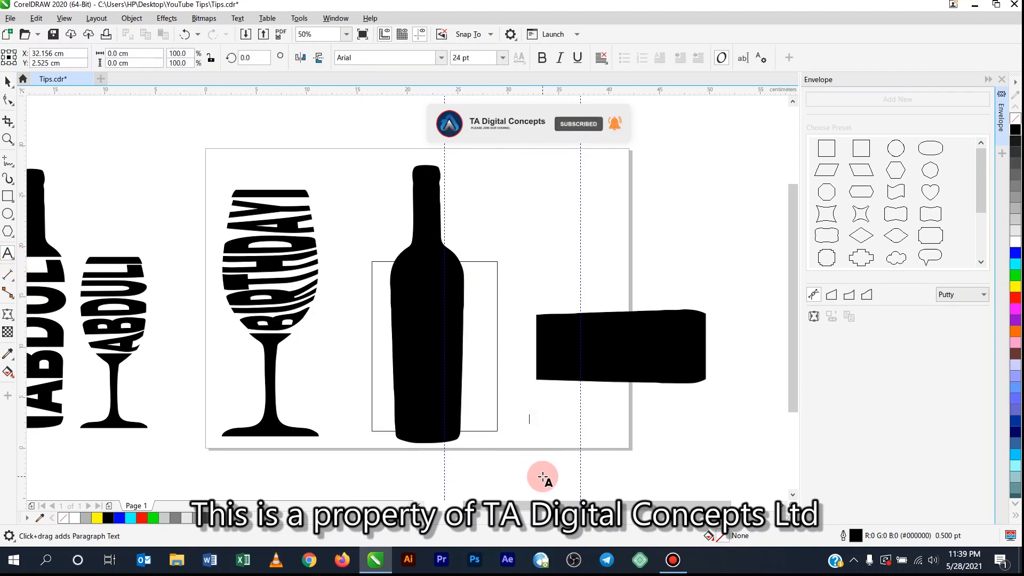
{"action": "type", "text": "HAPPY"}
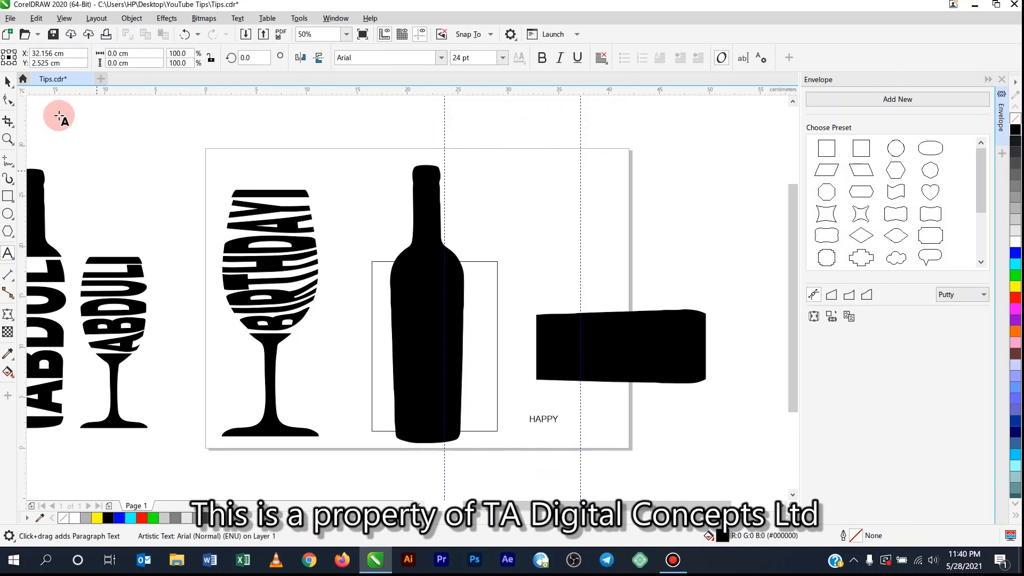
{"action": "left_click", "coordinate": [5, 80]}
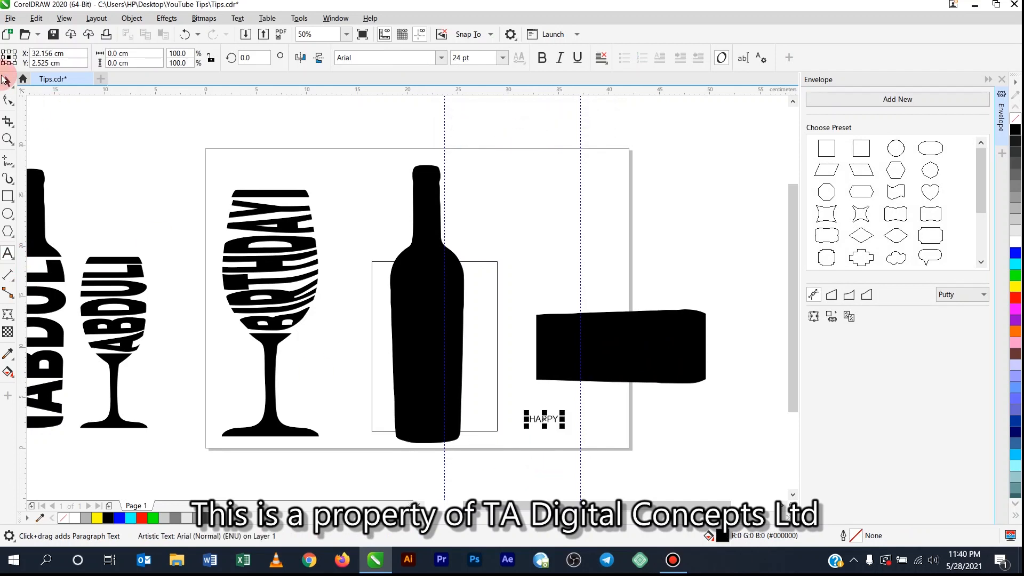
{"action": "left_click", "coordinate": [671, 435]}
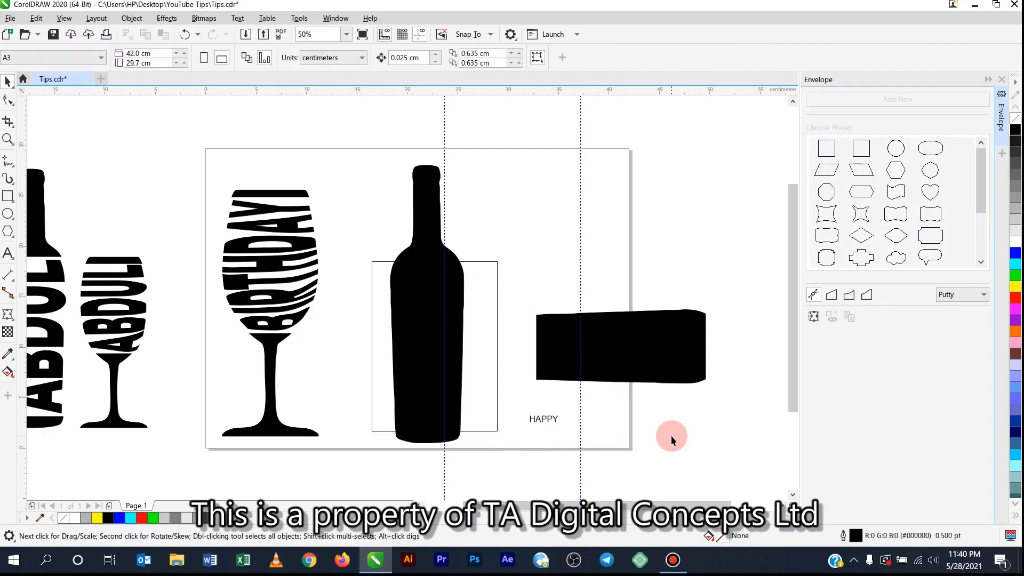
Step: Move the two vertical guidelines to the left and right ends of the rotated body shape
{"action": "left_click_drag", "start_coordinate": [581, 356], "coordinate": [536, 345]}
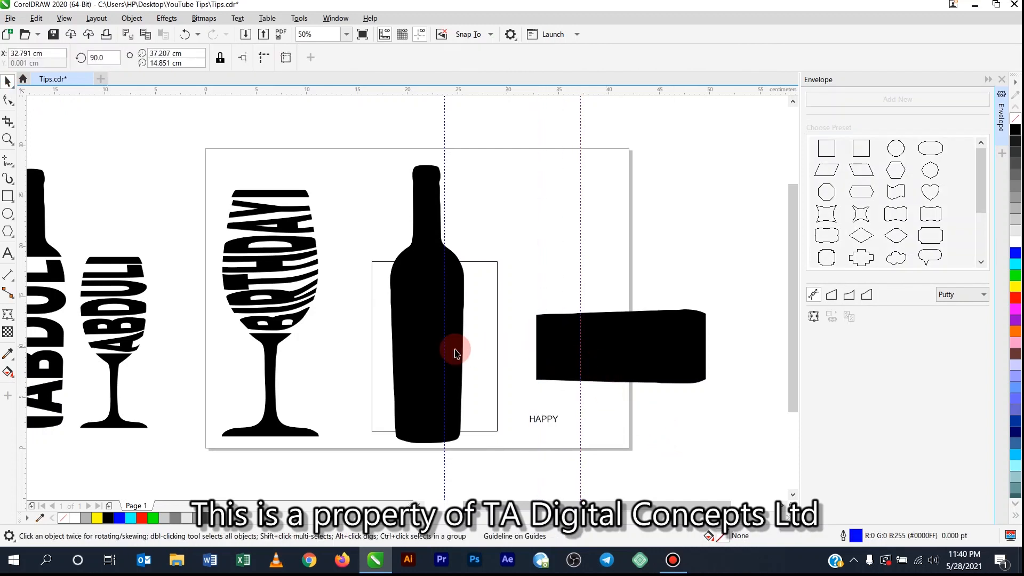
{"action": "left_click", "coordinate": [445, 342]}
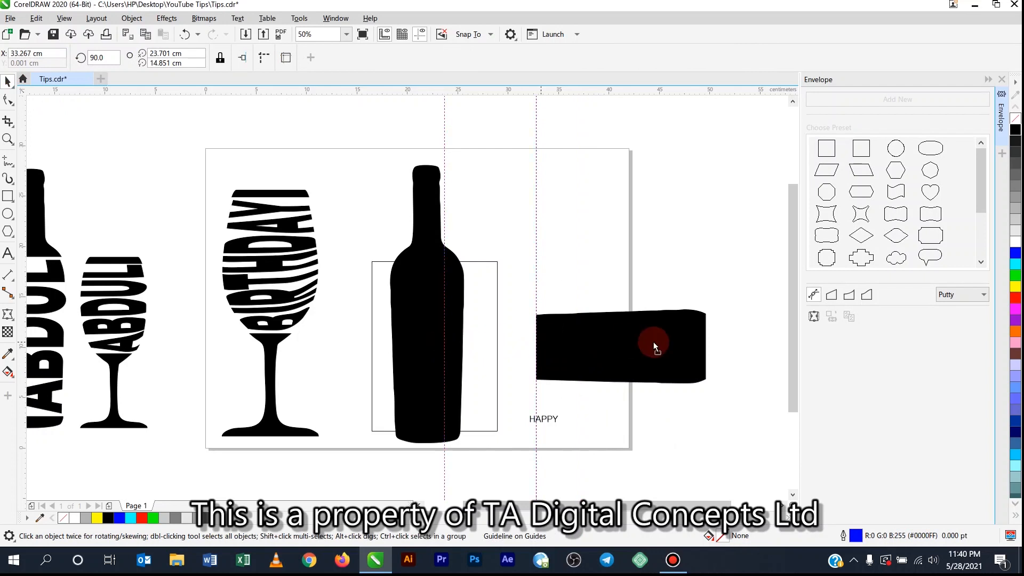
{"action": "left_click_drag", "start_coordinate": [707, 331], "coordinate": [707, 330]}
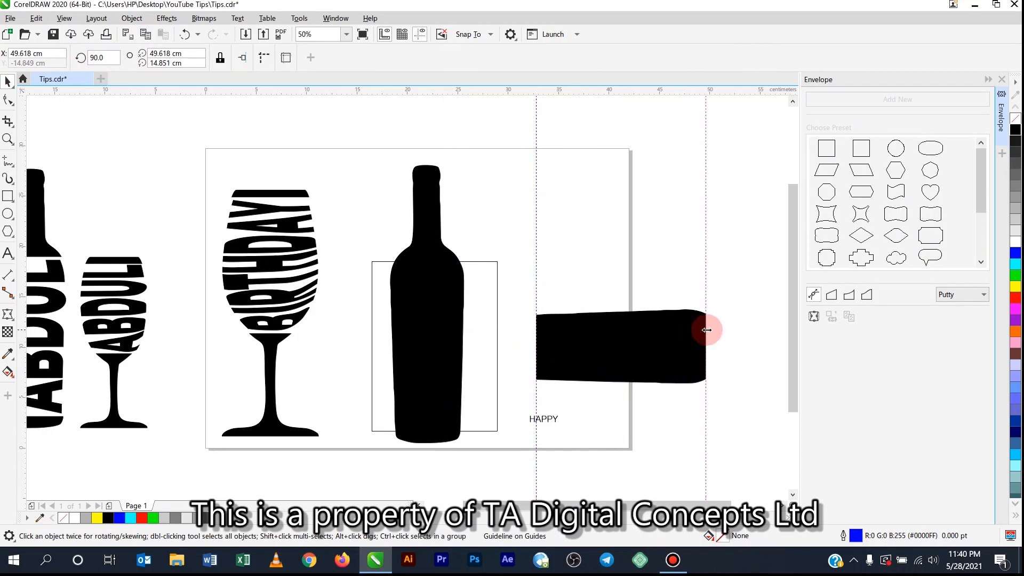
Step: Move the HAPPY text against the left guideline and change its font to a heavy sans-serif typeface
{"action": "left_click_drag", "start_coordinate": [552, 421], "coordinate": [563, 418]}
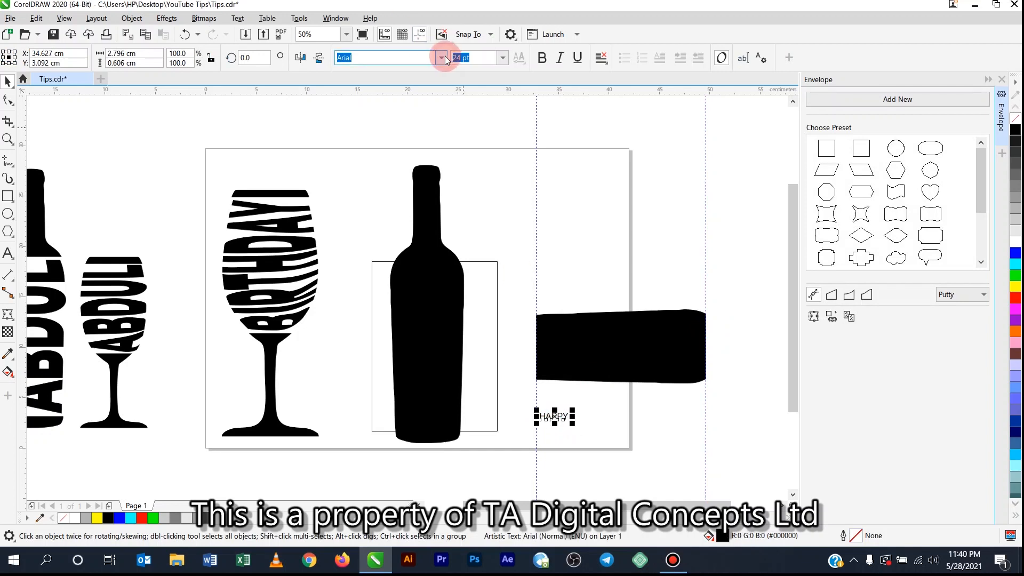
{"action": "left_click", "coordinate": [441, 57]}
{"action": "left_click", "coordinate": [427, 93]}
{"action": "left_click", "coordinate": [556, 427]}
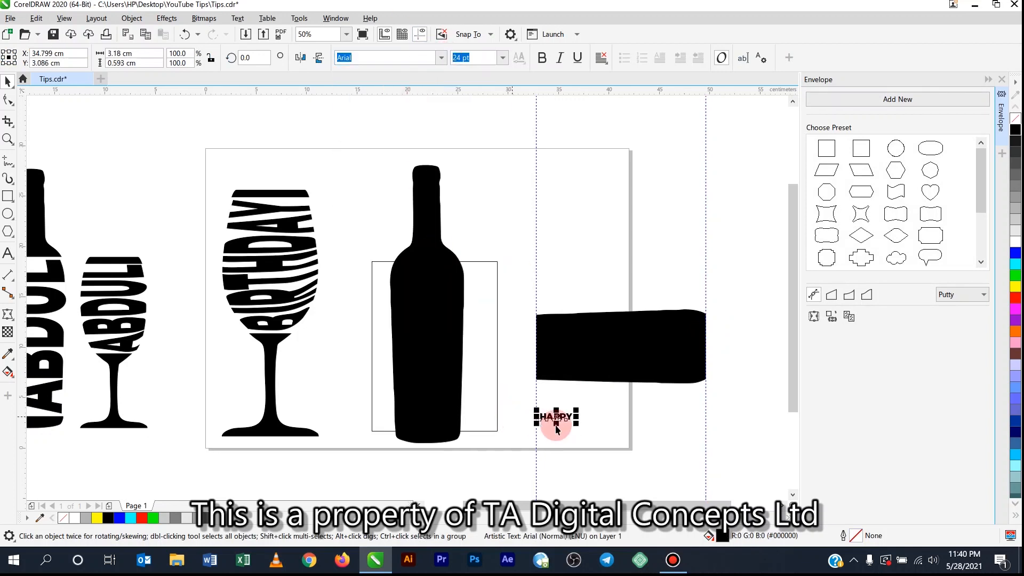
Step: Left-align the HAPPY text with the rotated body shape and scale it up to the right guideline, about 16.88 cm wide
{"action": "left_click", "coordinate": [573, 346], "text": "shift"}
{"action": "key", "text": "l"}
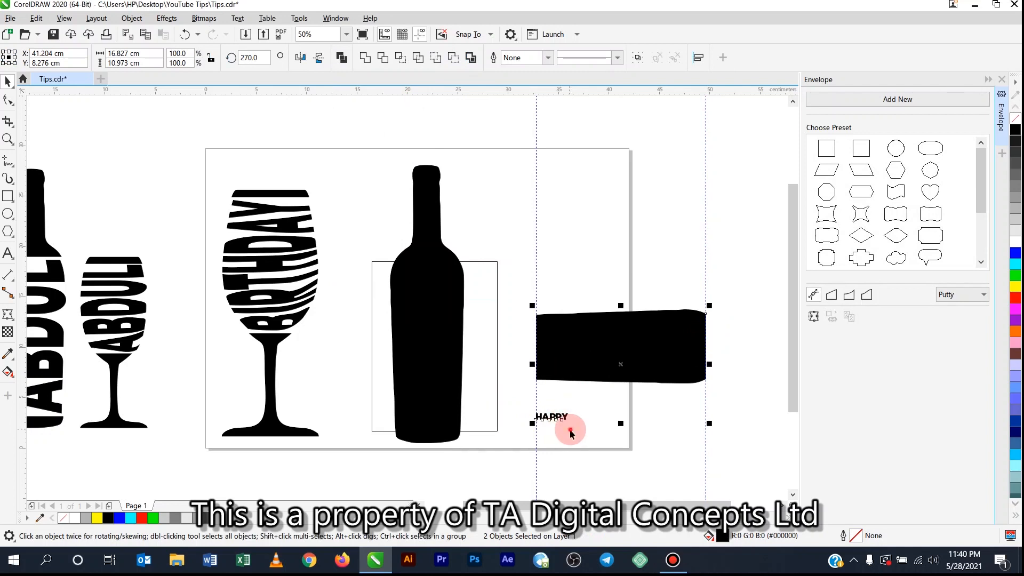
{"action": "left_click", "coordinate": [566, 421]}
{"action": "left_click_drag", "start_coordinate": [569, 426], "coordinate": [712, 487]}
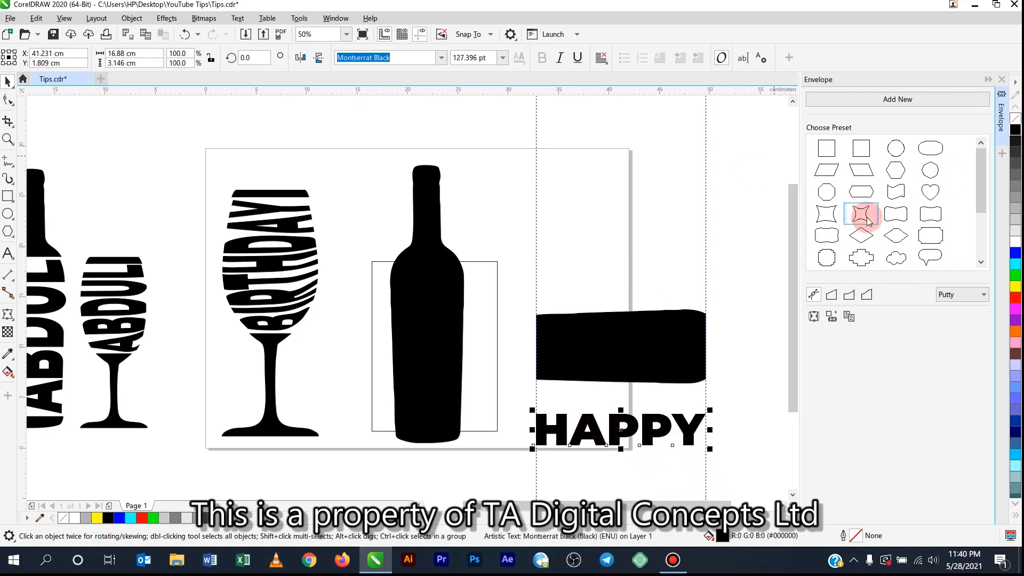
Step: Create an envelope for the HAPPY text from the outline of the rotated body shape
{"action": "left_click", "coordinate": [833, 318]}
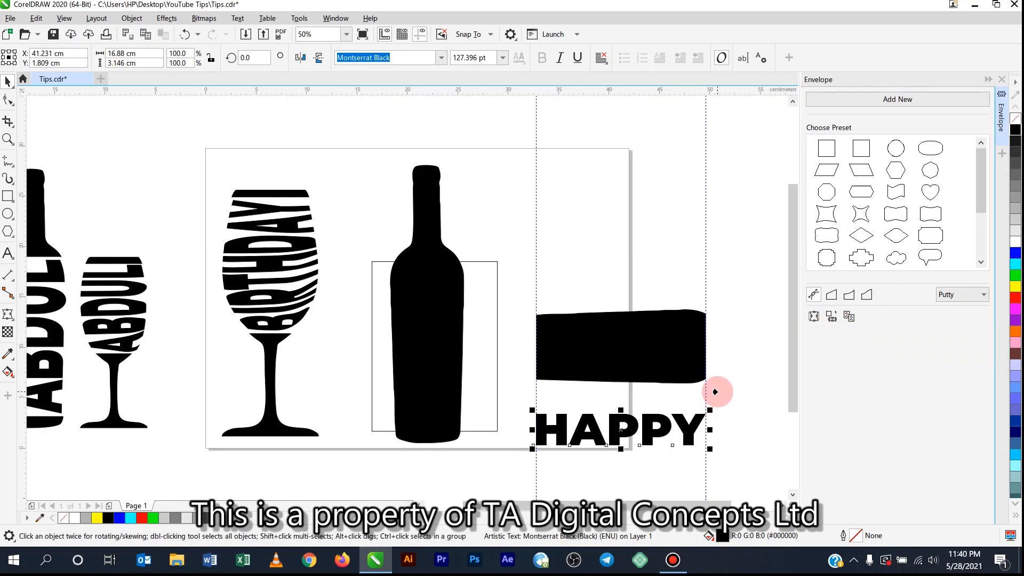
{"action": "left_click", "coordinate": [626, 363]}
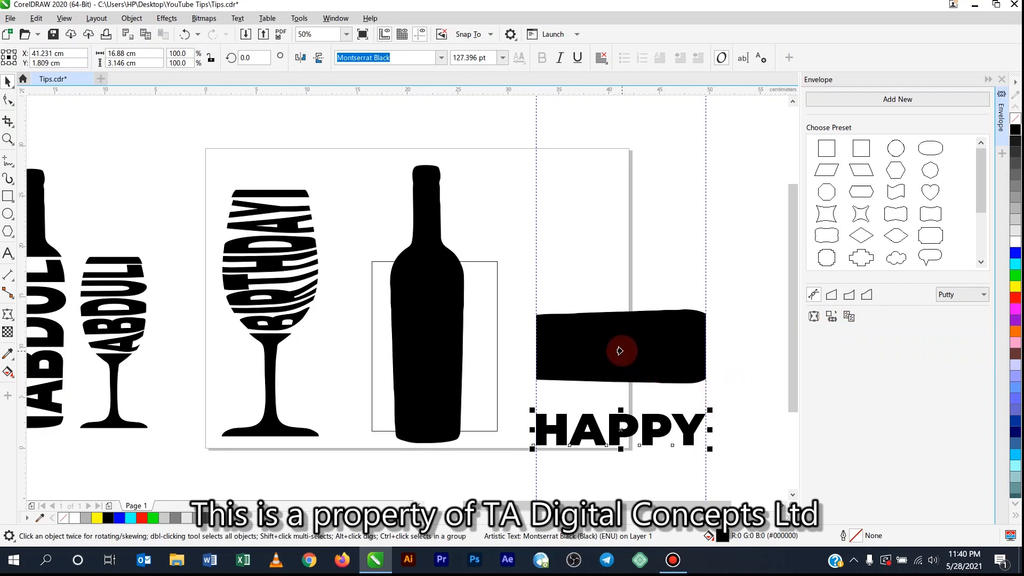
{"action": "left_click", "coordinate": [620, 350]}
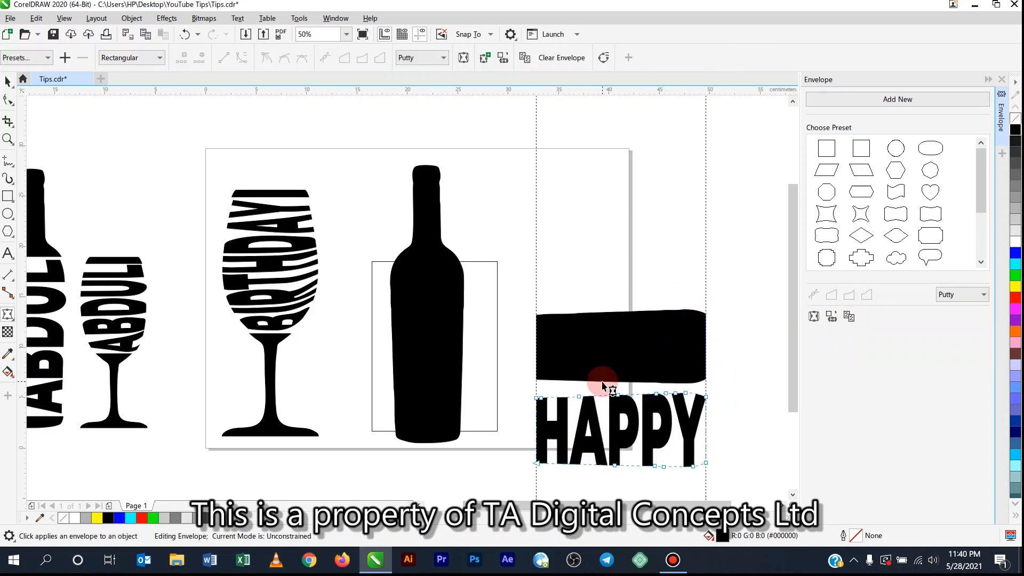
{"action": "left_click", "coordinate": [7, 81]}
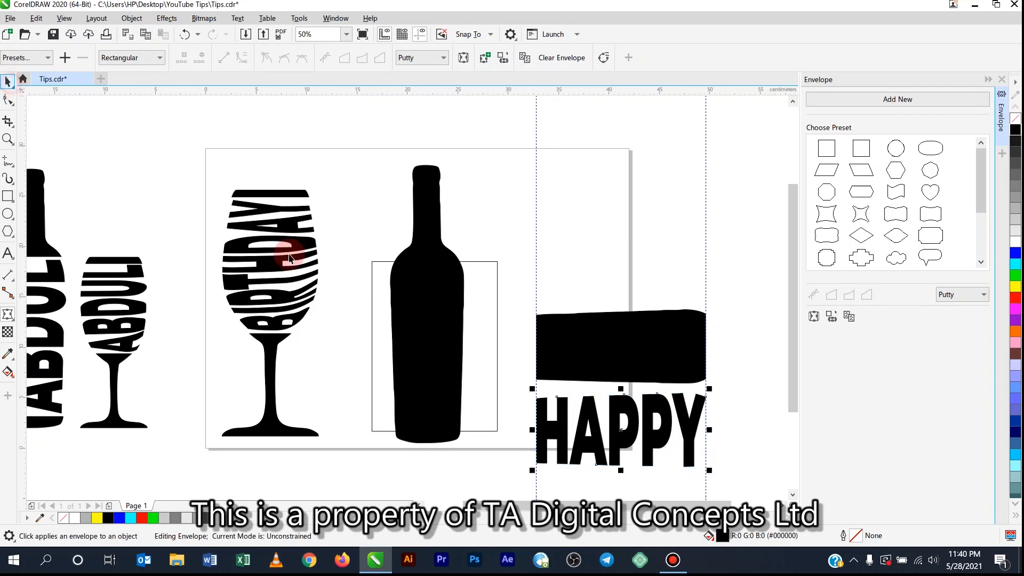
Step: Centre the enveloped HAPPY text vertically on the rotated body shape and fill the text light grey
{"action": "left_click", "coordinate": [549, 423]}
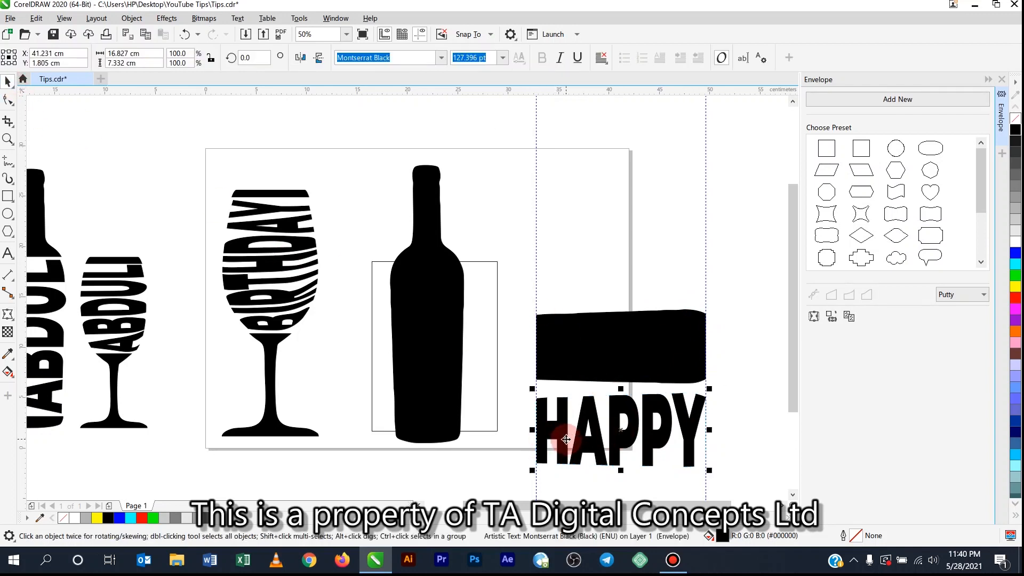
{"action": "left_click", "coordinate": [581, 339], "text": "shift"}
{"action": "key", "text": "e"}
{"action": "left_click", "coordinate": [674, 430]}
{"action": "left_click", "coordinate": [634, 358]}
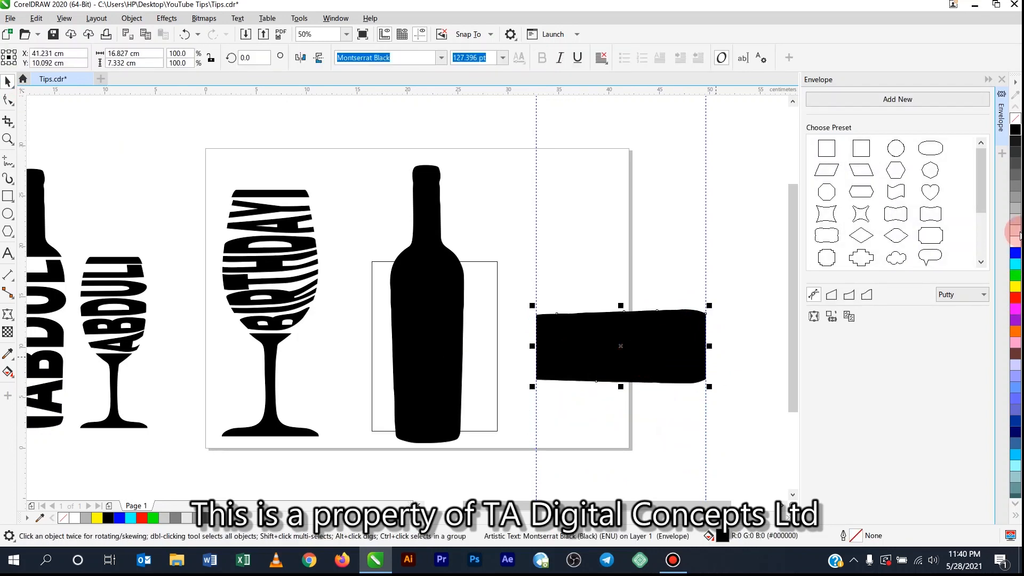
{"action": "left_click", "coordinate": [1014, 235]}
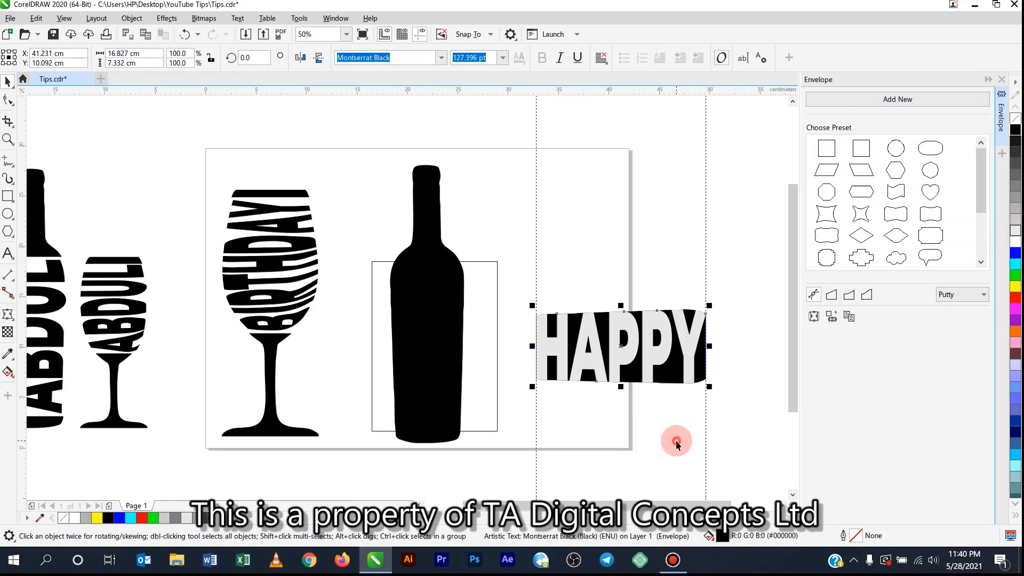
Step: Rotate the HAPPY text and its body shape together 90 degrees counterclockwise so they stand upright
{"action": "left_click", "coordinate": [747, 428]}
{"action": "left_click_drag", "start_coordinate": [580, 377], "coordinate": [515, 282]}
{"action": "left_click", "coordinate": [623, 347]}
{"action": "left_click_drag", "start_coordinate": [528, 388], "coordinate": [666, 446]}
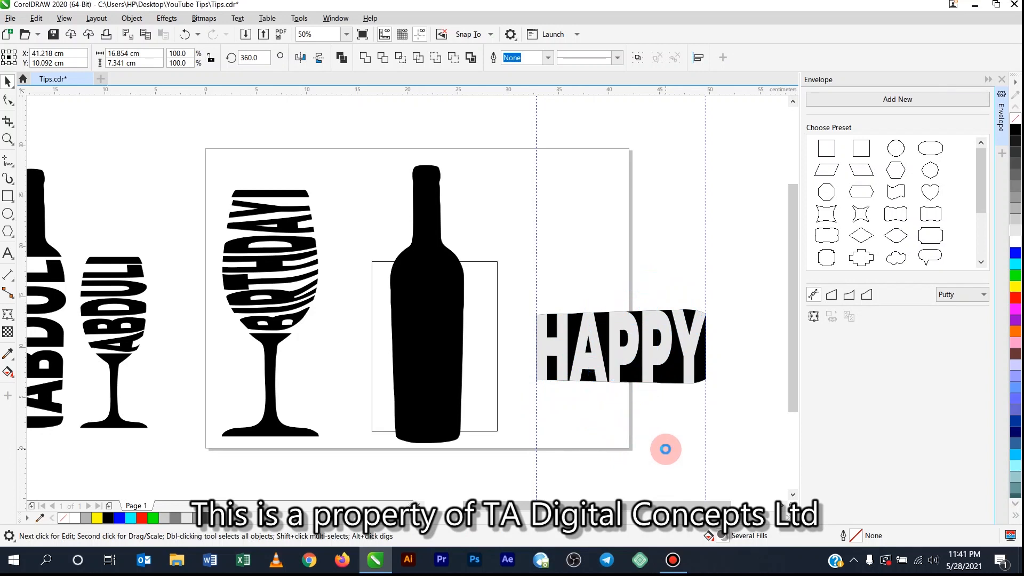
{"action": "left_click", "coordinate": [631, 343]}
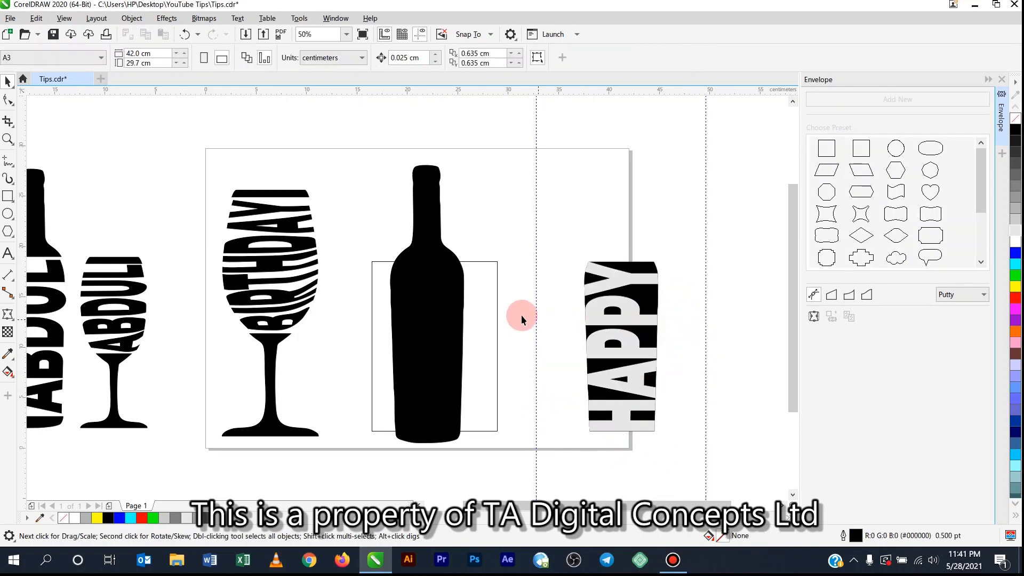
Step: Trim the bottle with the outlined rectangle across its body and delete the rectangle
{"action": "left_click", "coordinate": [497, 304]}
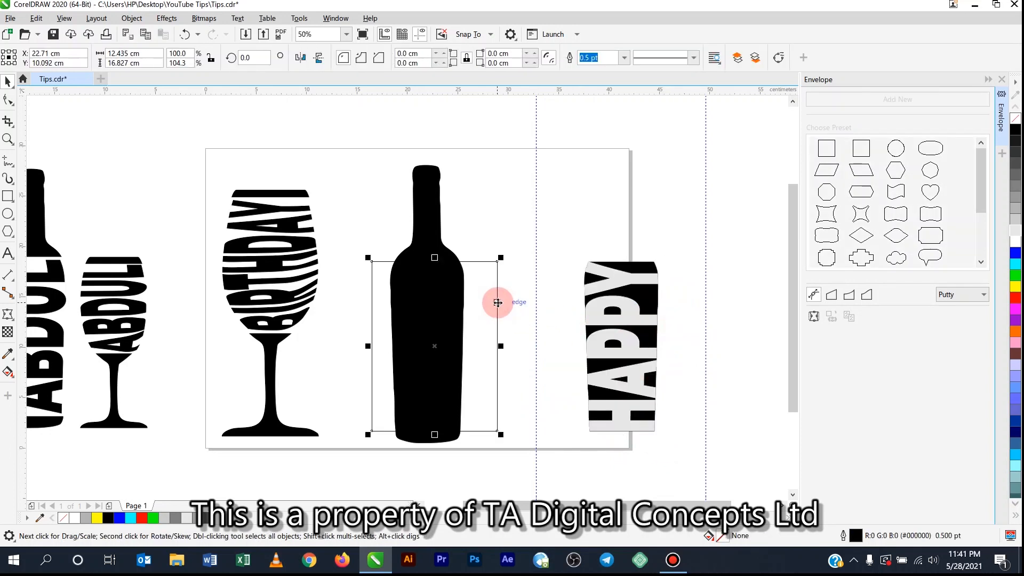
{"action": "left_click", "coordinate": [426, 169], "text": "shift"}
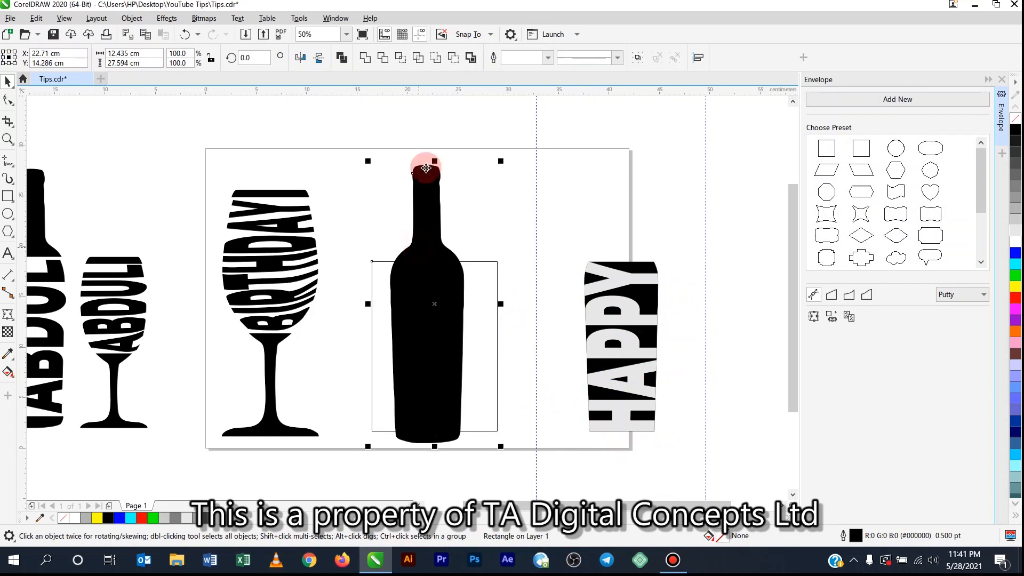
{"action": "left_click", "coordinate": [384, 62]}
{"action": "left_click", "coordinate": [510, 287]}
{"action": "left_click", "coordinate": [479, 315]}
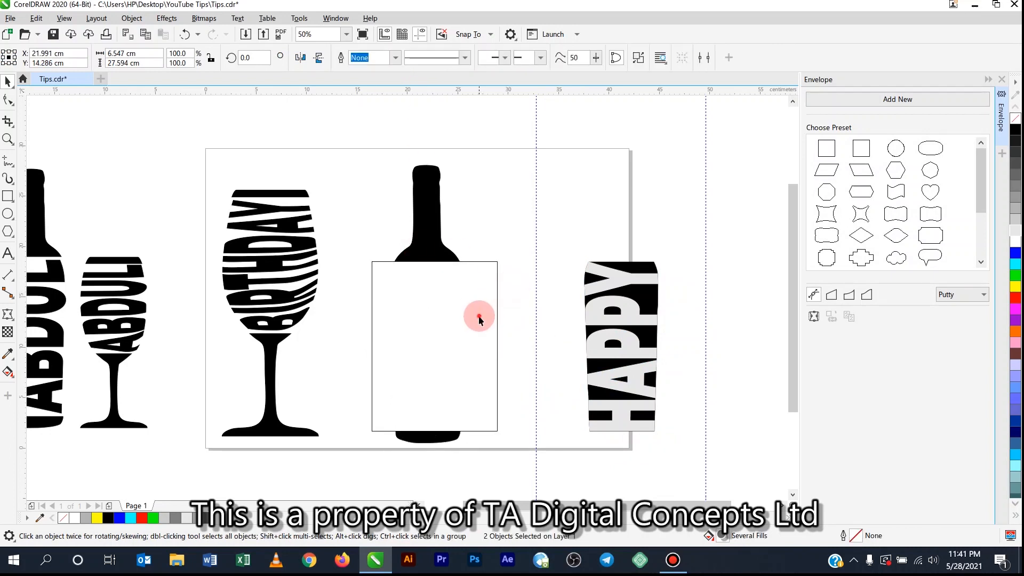
{"action": "key", "text": "Delete"}
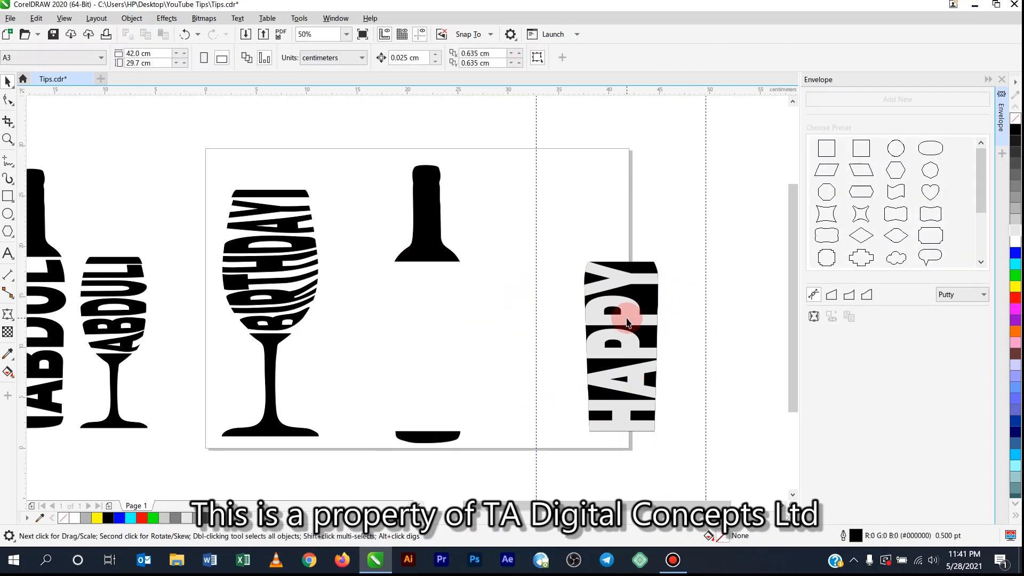
Step: Centre the upright HAPPY text on the bottle's vertical axis and fill the text black
{"action": "left_click", "coordinate": [630, 317]}
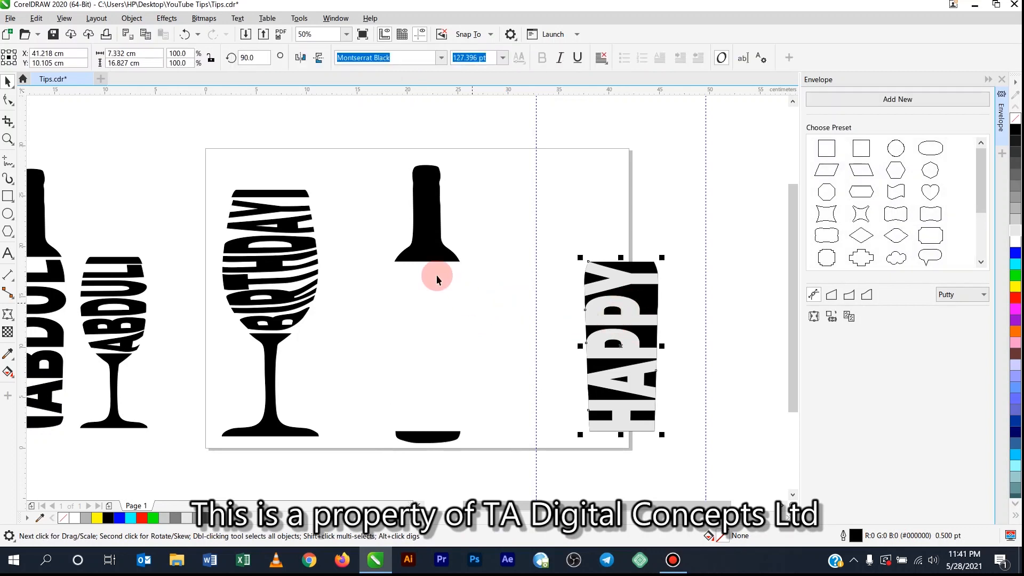
{"action": "left_click", "coordinate": [426, 258], "text": "shift"}
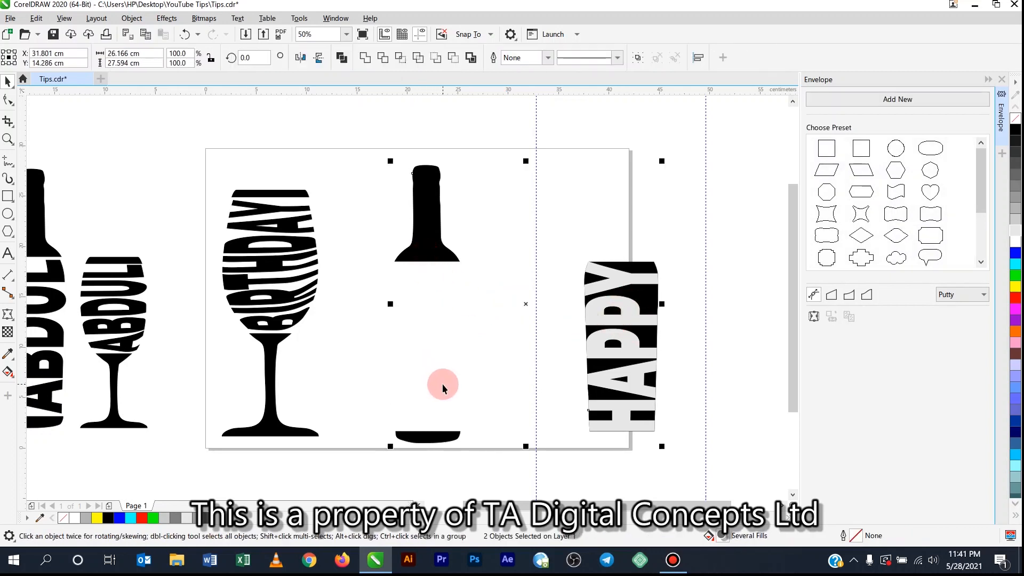
{"action": "key", "text": "c"}
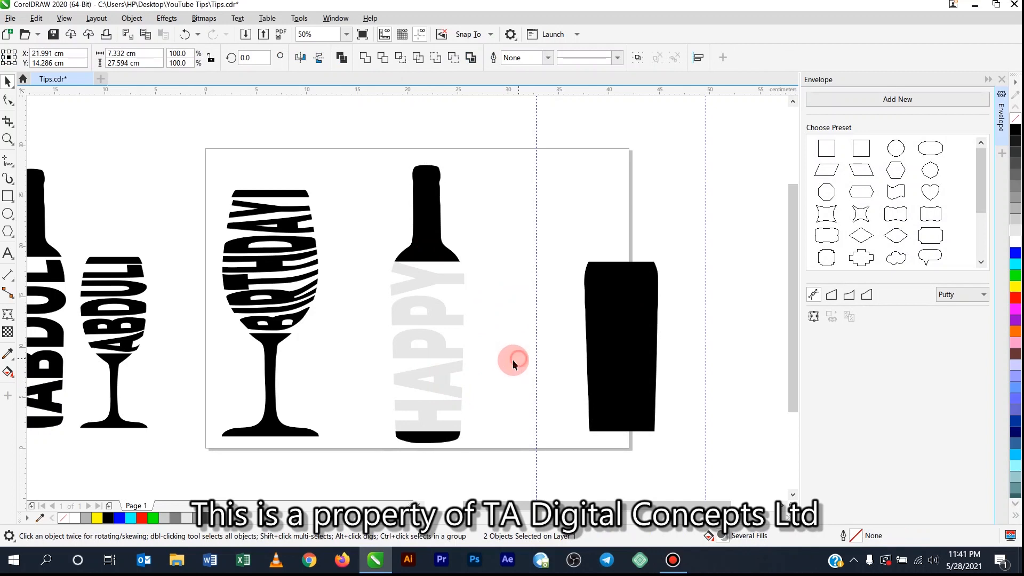
{"action": "left_click", "coordinate": [518, 361]}
{"action": "left_click", "coordinate": [434, 287]}
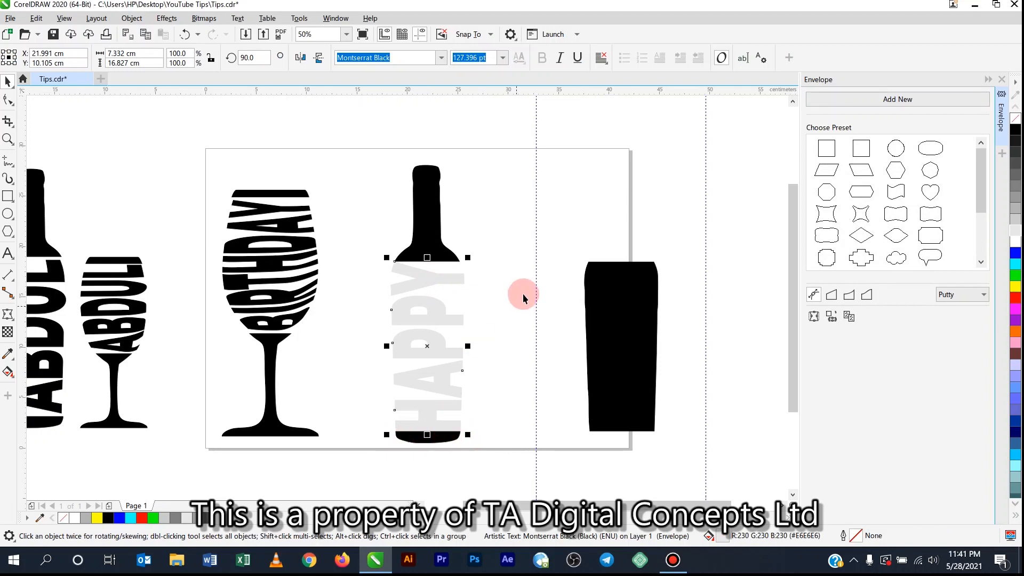
{"action": "left_click", "coordinate": [1015, 134]}
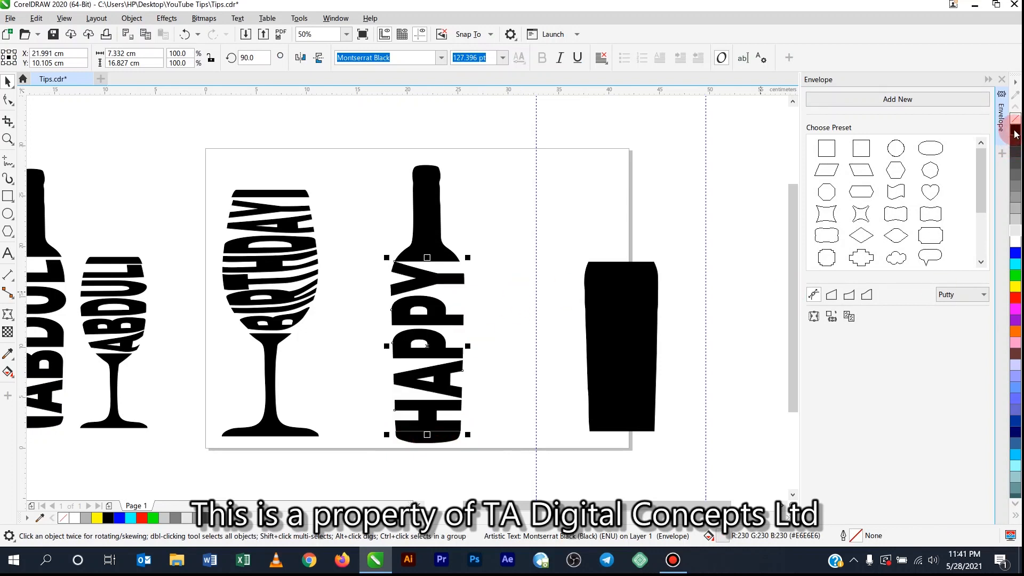
{"action": "left_click", "coordinate": [522, 312]}
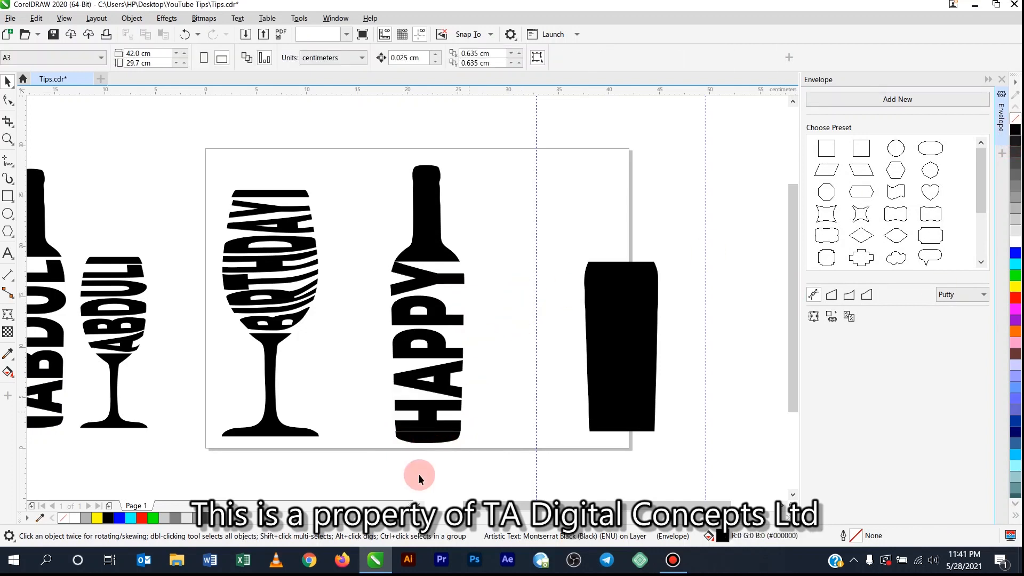
Step: Shrink the HAPPY text slightly about its centre to about 7.206 by 16.538 cm, leaving gaps to the bottle pieces
{"action": "scroll", "coordinate": [418, 443], "scroll_direction": "up", "scroll_amount": 2}
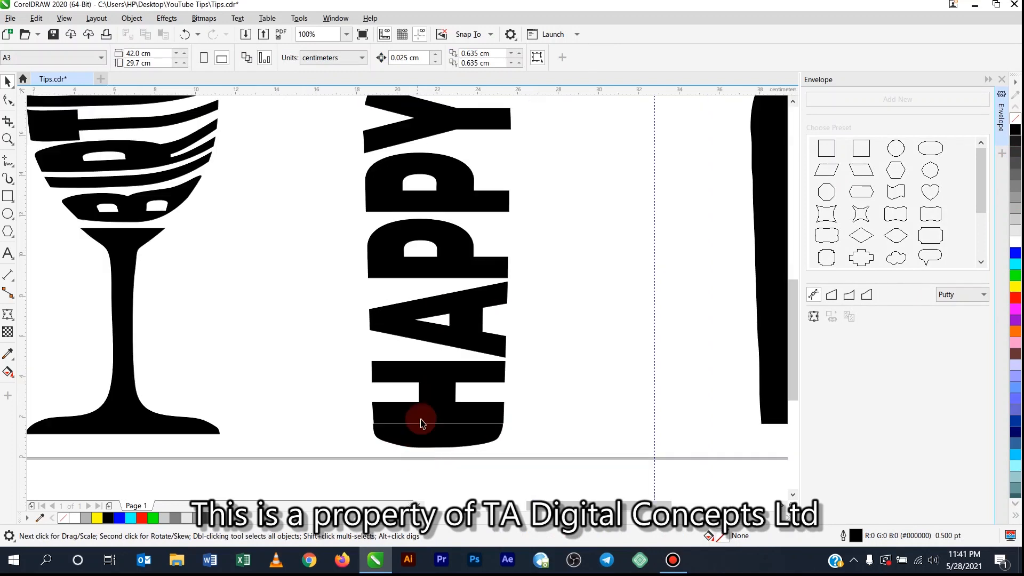
{"action": "left_click", "coordinate": [505, 426]}
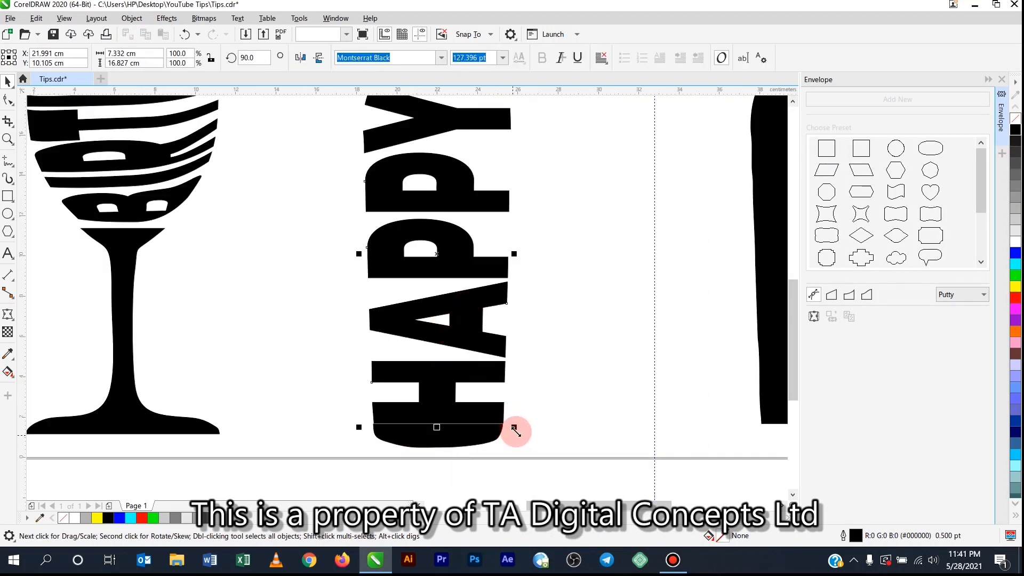
{"action": "mouse_move", "coordinate": [515, 430]}
{"action": "left_mouse_down"}
{"action": "mouse_move", "coordinate": [508, 427]}
{"action": "mouse_move", "coordinate": [527, 433]}
{"action": "mouse_move", "coordinate": [517, 425]}
{"action": "left_mouse_up"}
{"action": "scroll", "coordinate": [484, 321], "scroll_direction": "down", "scroll_amount": 2}
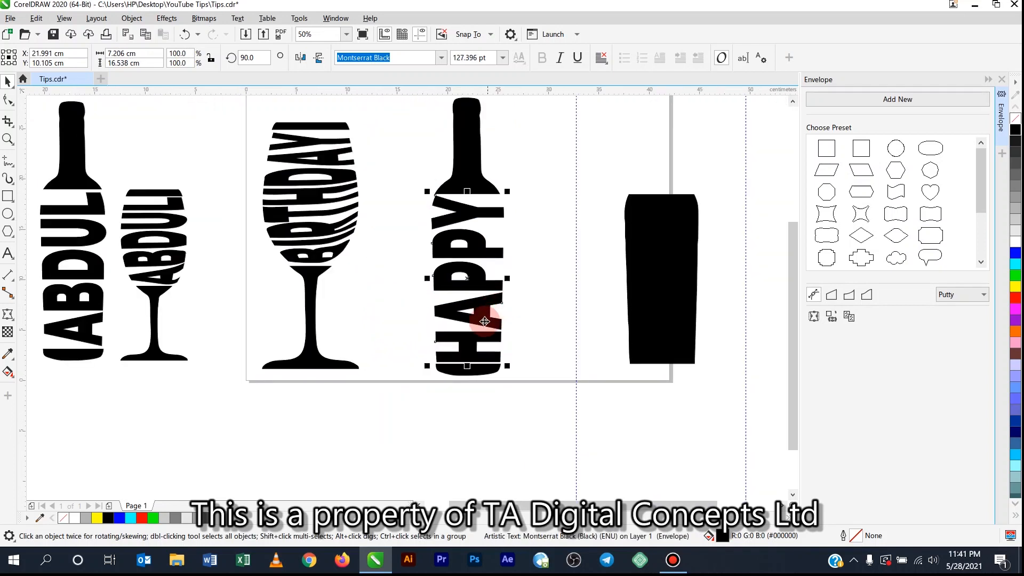
Step: Delete the leftover black body shape and both vertical guidelines
{"action": "scroll", "coordinate": [485, 321], "scroll_direction": "down", "scroll_amount": 1}
{"action": "left_click", "coordinate": [576, 300]}
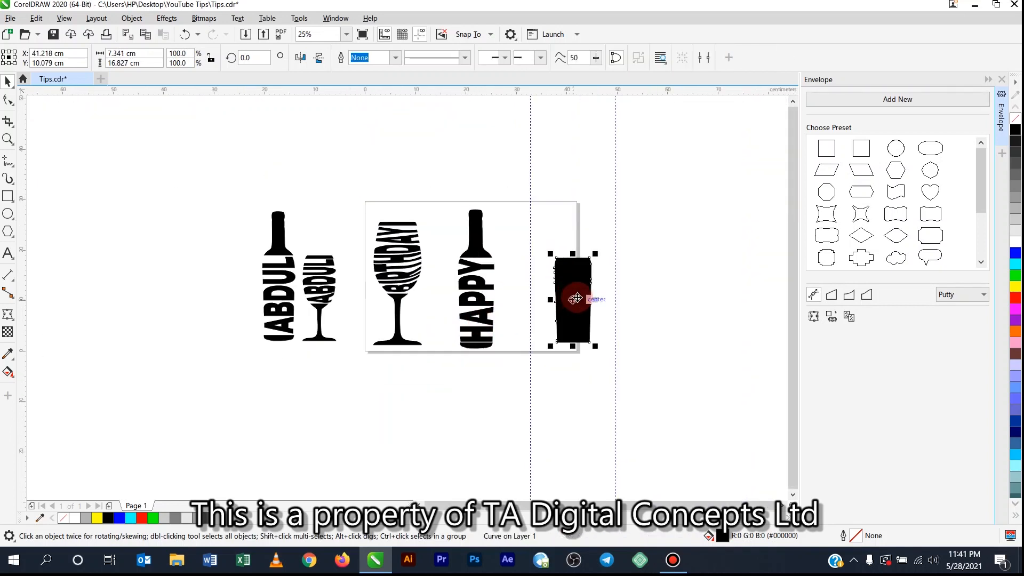
{"action": "key", "text": "Delete"}
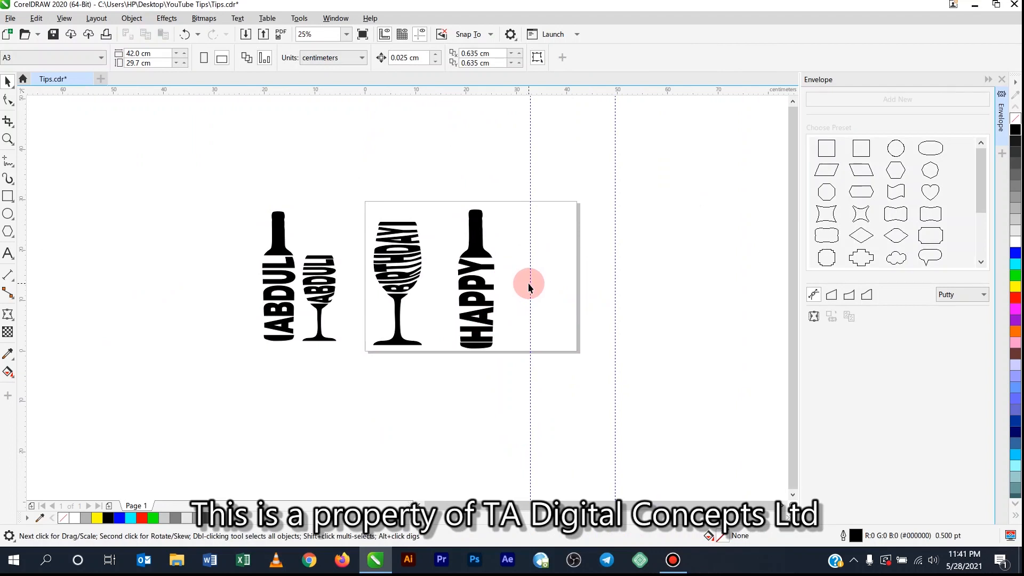
{"action": "left_click", "coordinate": [530, 279]}
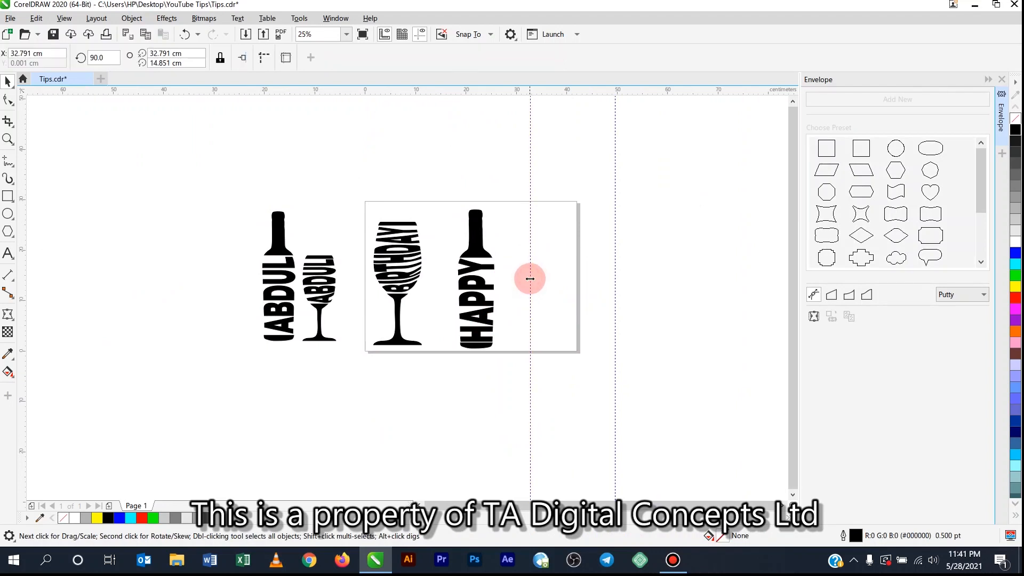
{"action": "left_click", "coordinate": [616, 272]}
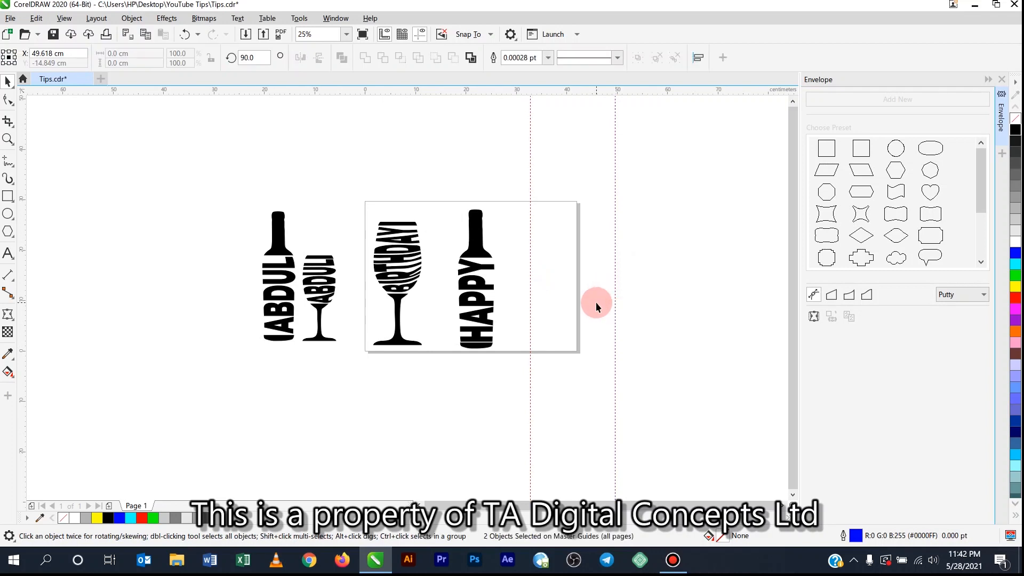
{"action": "key", "text": "Delete"}
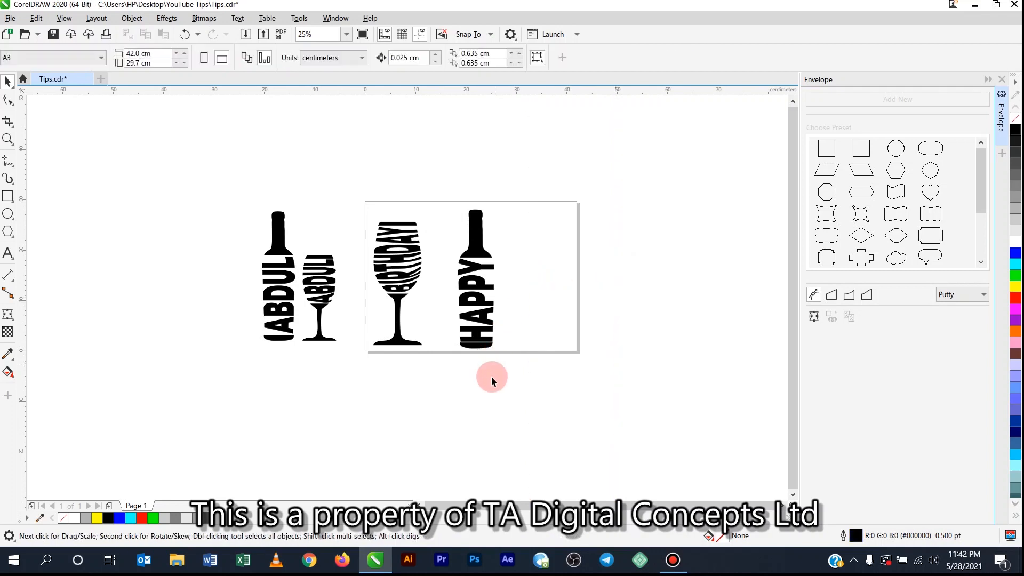
Step: Collapse the Envelope docker to free up the drawing area
{"action": "left_click", "coordinate": [987, 78]}
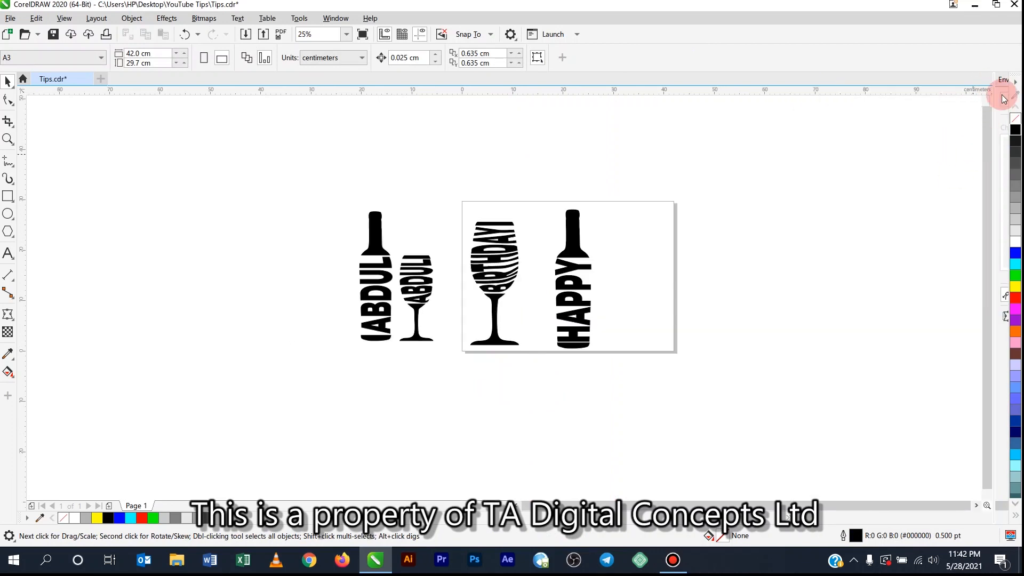
{"action": "left_click", "coordinate": [999, 101]}
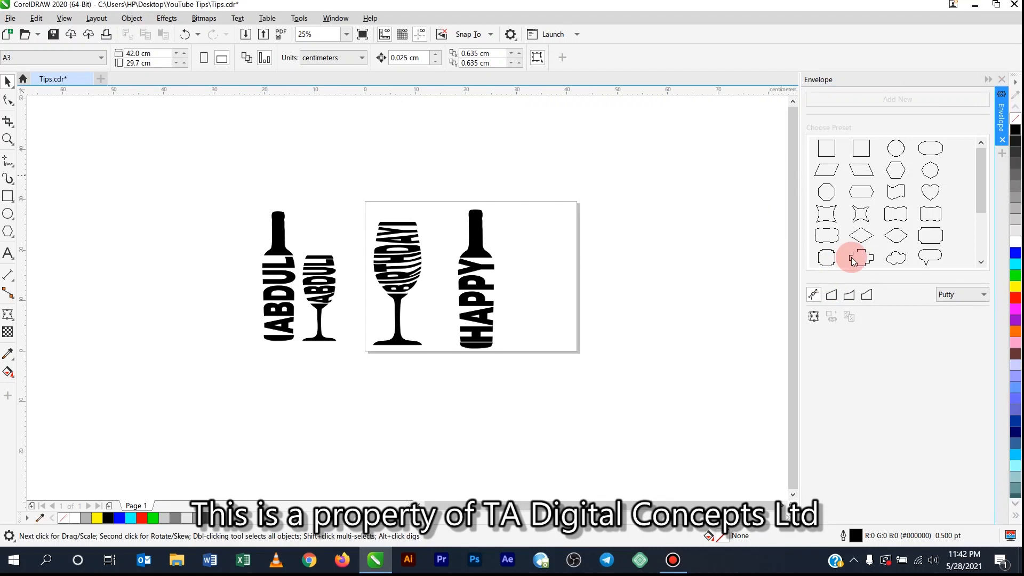
{"action": "left_click", "coordinate": [986, 79]}
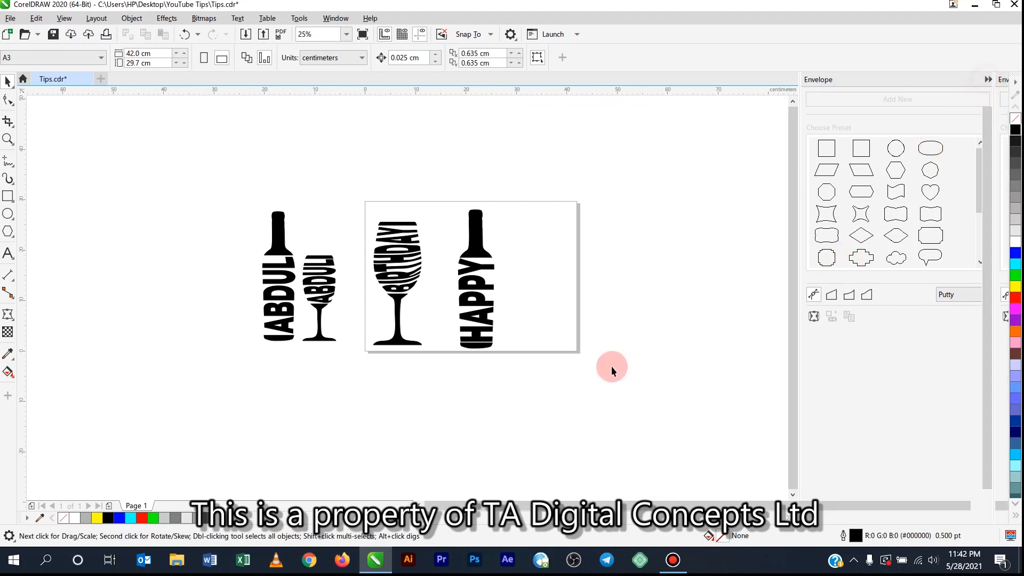
Step: Move the complete BIRTHDAY wine glass to the right side of the HAPPY bottle, centred at about X 31.482 cm
{"action": "left_click_drag", "start_coordinate": [613, 387], "coordinate": [524, 217]}
{"action": "left_click_drag", "start_coordinate": [532, 170], "coordinate": [531, 170]}
{"action": "left_click", "coordinate": [444, 195]}
{"action": "left_click_drag", "start_coordinate": [457, 183], "coordinate": [529, 365]}
{"action": "left_click_drag", "start_coordinate": [494, 269], "coordinate": [569, 282]}
{"action": "left_click_drag", "start_coordinate": [449, 181], "coordinate": [544, 388]}
{"action": "left_click", "coordinate": [490, 275]}
{"action": "left_click_drag", "start_coordinate": [490, 275], "coordinate": [616, 293]}
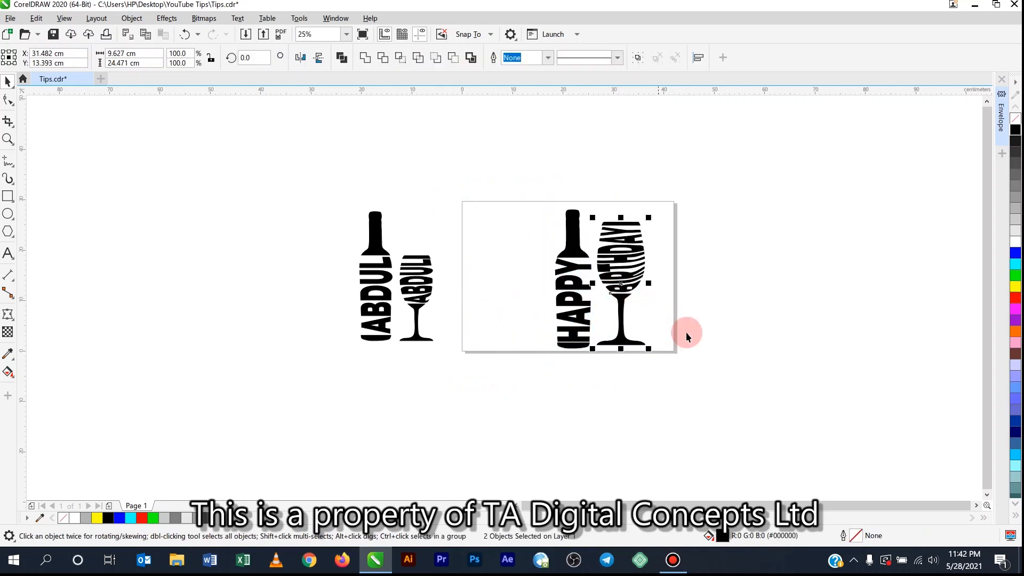
Step: Add a horizontal guideline at the bottle's shoulder and scale the BIRTHDAY wine glass to about 6.773 by 17.216 cm, its rim meeting the guideline
{"action": "left_click_drag", "start_coordinate": [736, 418], "coordinate": [591, 198]}
{"action": "left_click_drag", "start_coordinate": [649, 219], "coordinate": [640, 255]}
{"action": "left_click_drag", "start_coordinate": [565, 92], "coordinate": [591, 259]}
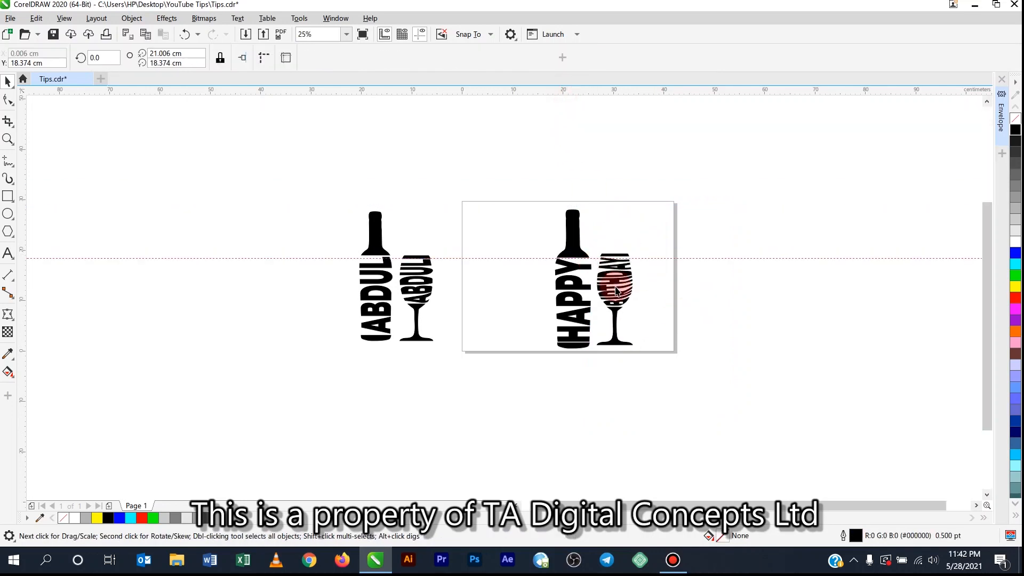
{"action": "scroll", "coordinate": [614, 283], "scroll_direction": "up", "scroll_amount": 2}
{"action": "left_click_drag", "start_coordinate": [699, 456], "coordinate": [545, 184]}
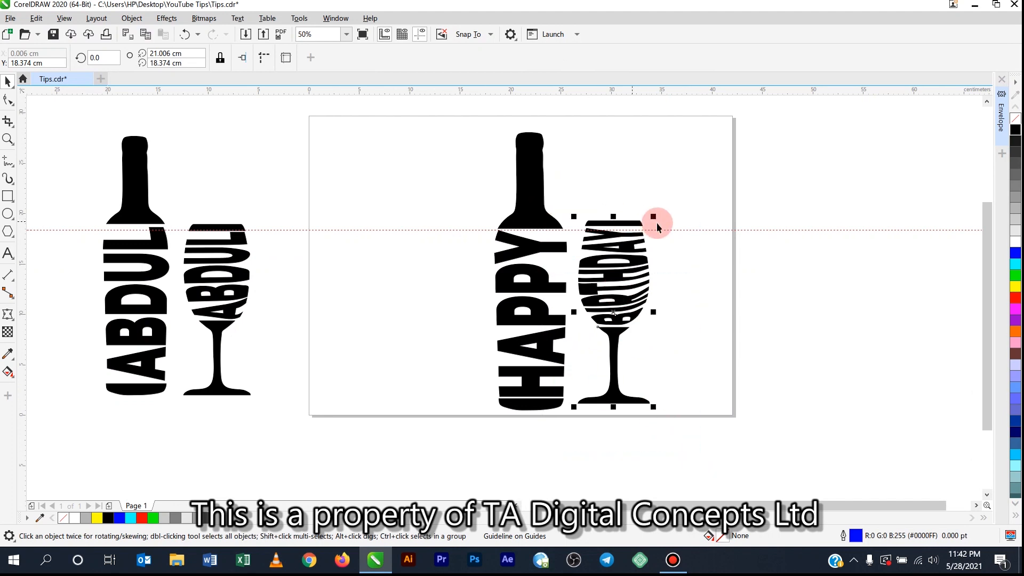
{"action": "mouse_move", "coordinate": [654, 218]}
{"action": "left_mouse_down"}
{"action": "mouse_move", "coordinate": [643, 238]}
{"action": "mouse_move", "coordinate": [650, 227]}
{"action": "left_mouse_up"}
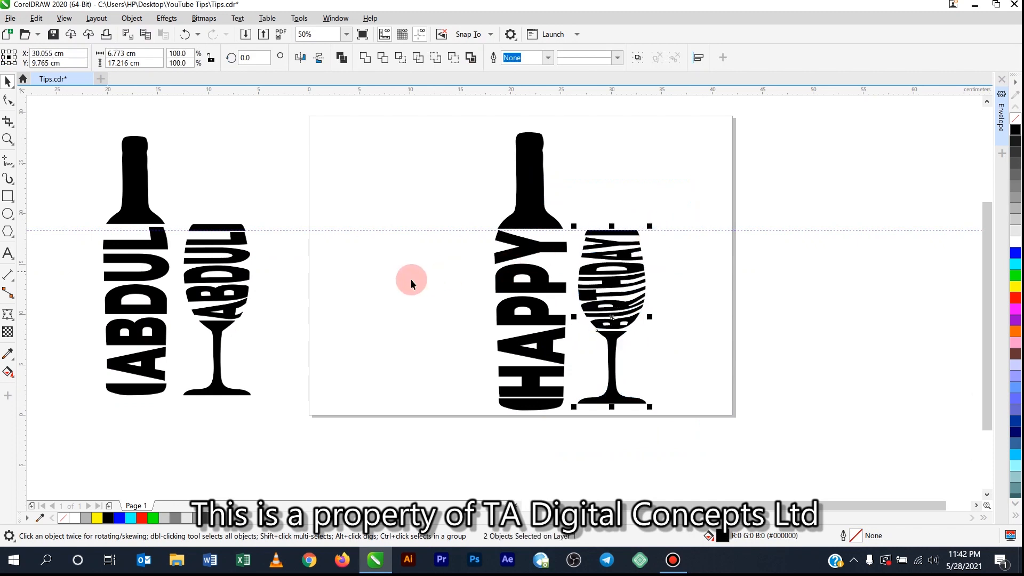
Step: Group the HAPPY bottle with the BIRTHDAY wine glass and centre the group on the page
{"action": "scroll", "coordinate": [411, 282], "scroll_direction": "down", "scroll_amount": 1}
{"action": "left_click", "coordinate": [558, 410]}
{"action": "left_click_drag", "start_coordinate": [567, 409], "coordinate": [411, 183]}
{"action": "key", "text": "ctrl+g"}
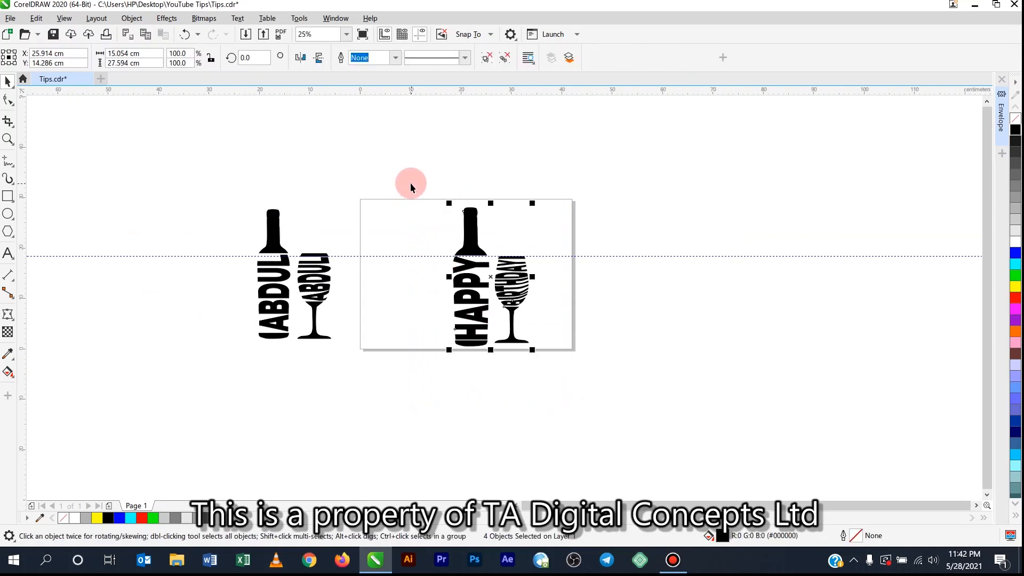
{"action": "key", "text": "p"}
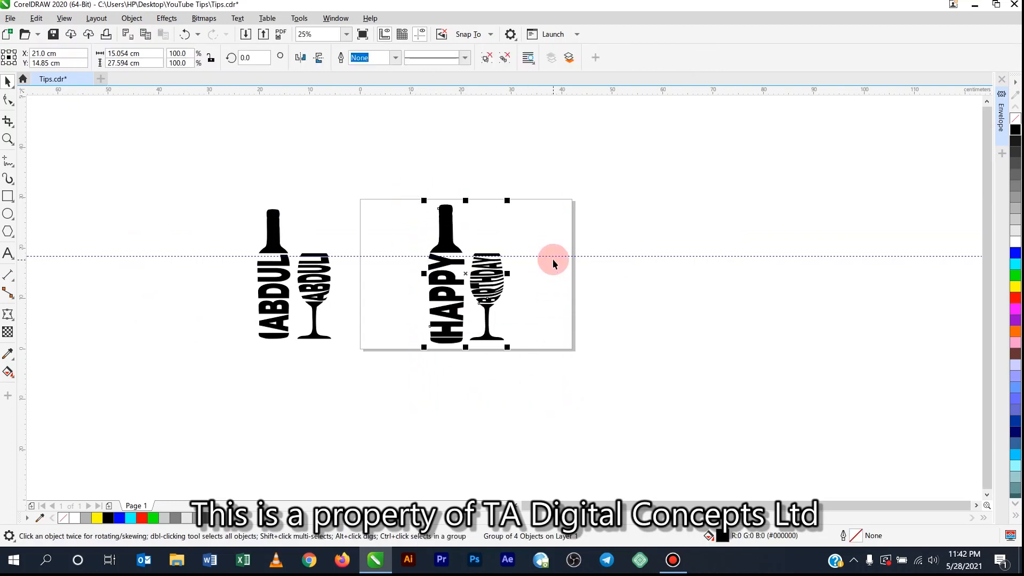
Step: Delete the horizontal guideline and move the sample bottle and glass artwork to the right of the BIRTHDAY glass, centred at about X 38.175, Y 15.609 cm
{"action": "left_click", "coordinate": [553, 256]}
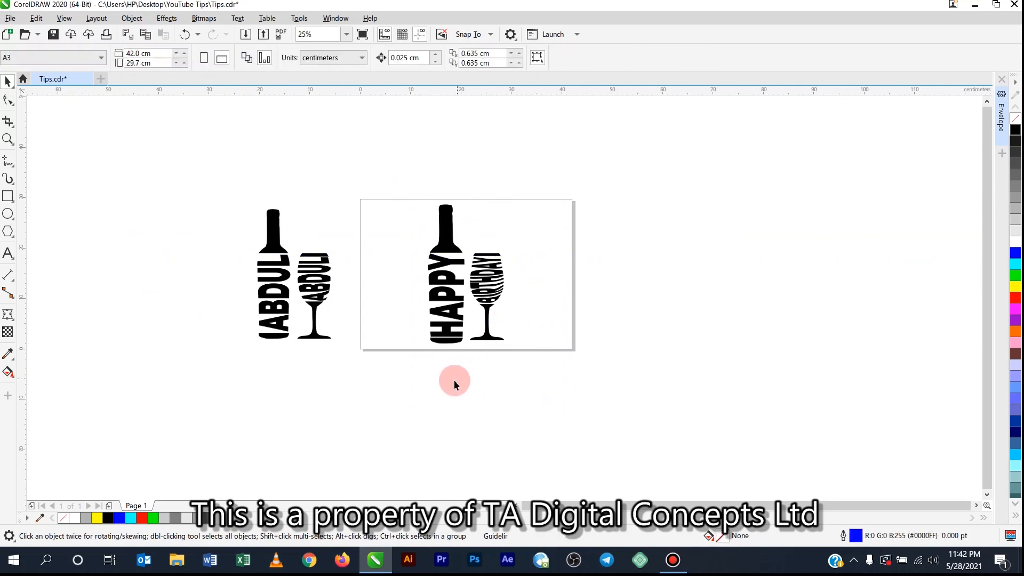
{"action": "left_click_drag", "start_coordinate": [219, 197], "coordinate": [359, 393]}
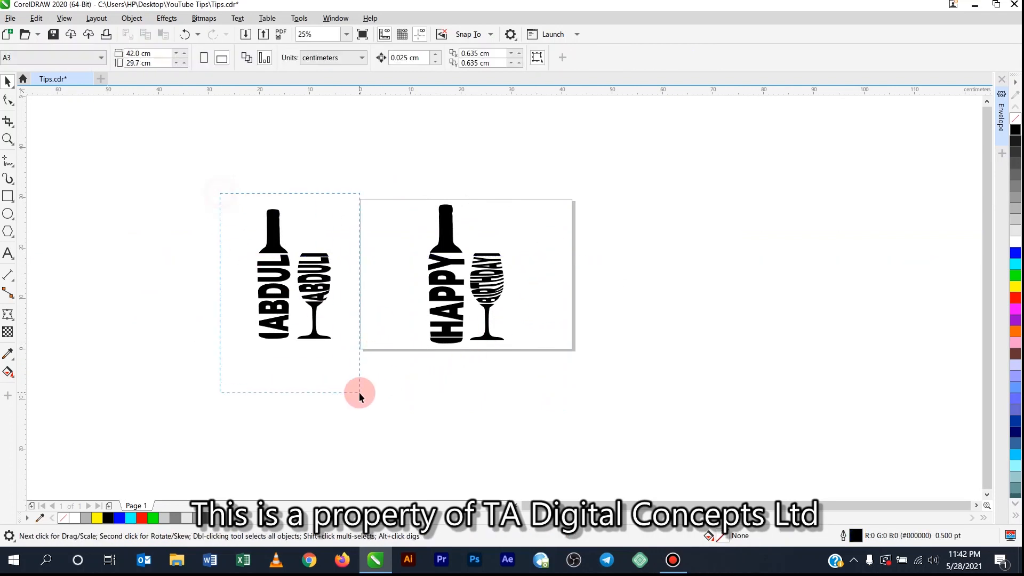
{"action": "left_click_drag", "start_coordinate": [302, 279], "coordinate": [556, 272]}
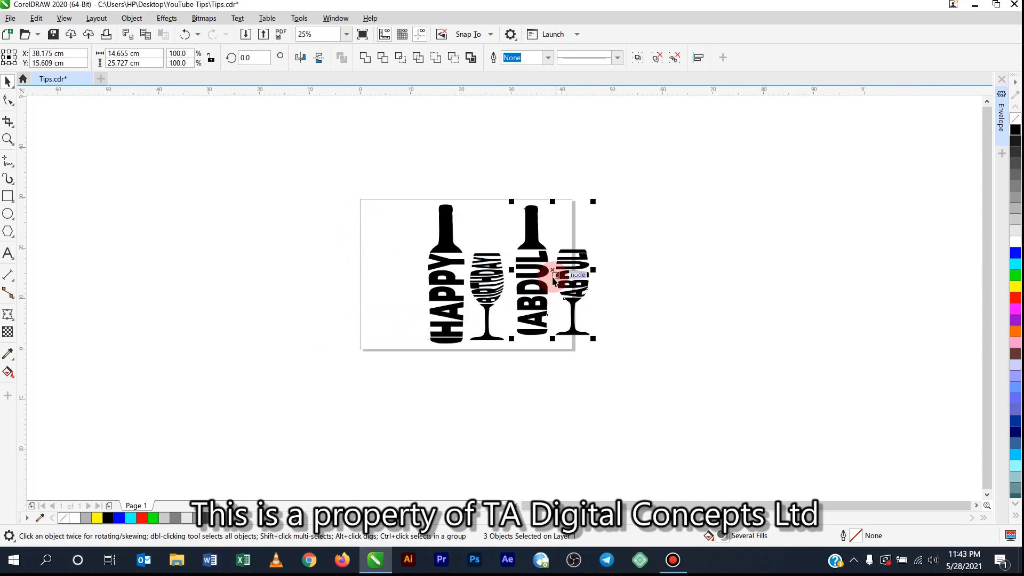
{"action": "scroll", "coordinate": [557, 271], "scroll_direction": "up", "scroll_amount": 1}
{"action": "left_click", "coordinate": [453, 456]}
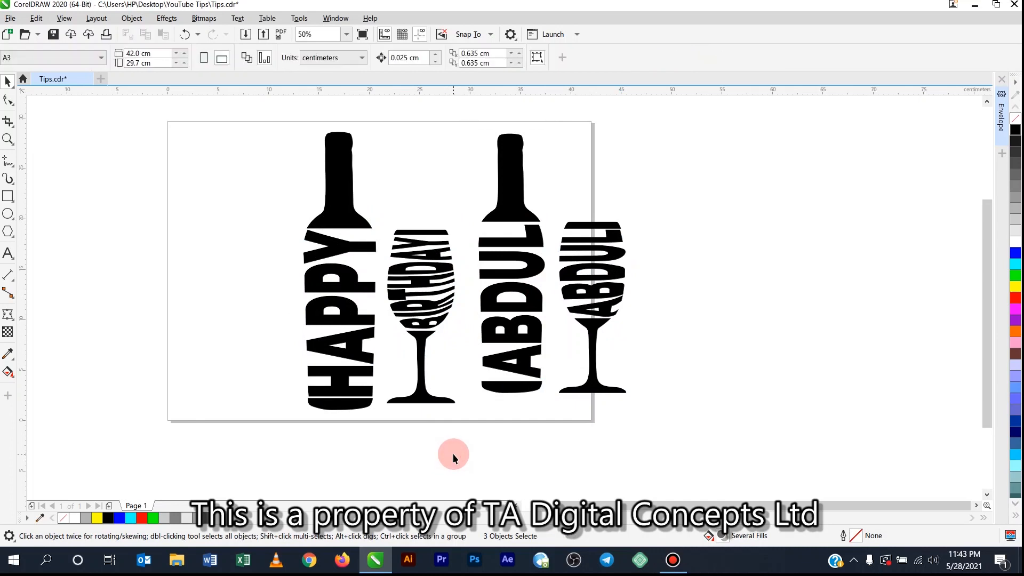